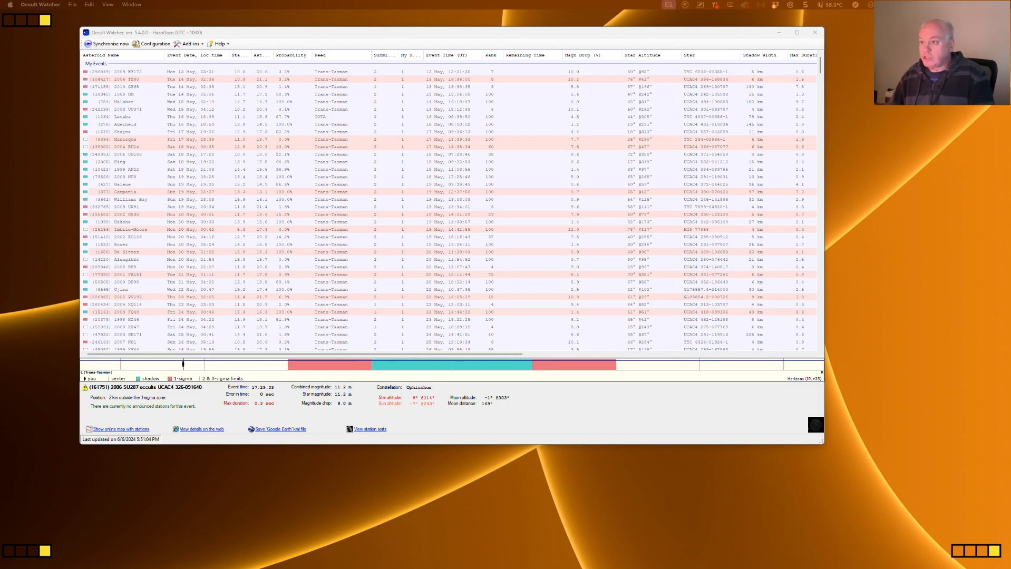
Step: Move the OccultWatcher event list window slightly lower on screen
{"action": "left_click_drag", "start_coordinate": [369, 36], "coordinate": [354, 47]}
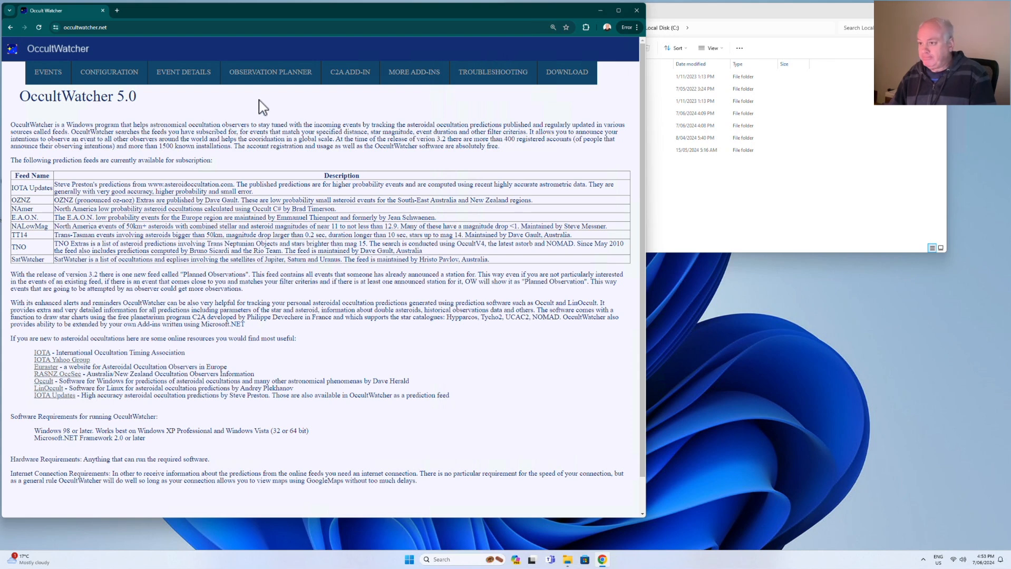
Step: Open the publish.htm download page, returning there after the Online User Guide link gives a 404
{"action": "left_click", "coordinate": [569, 74]}
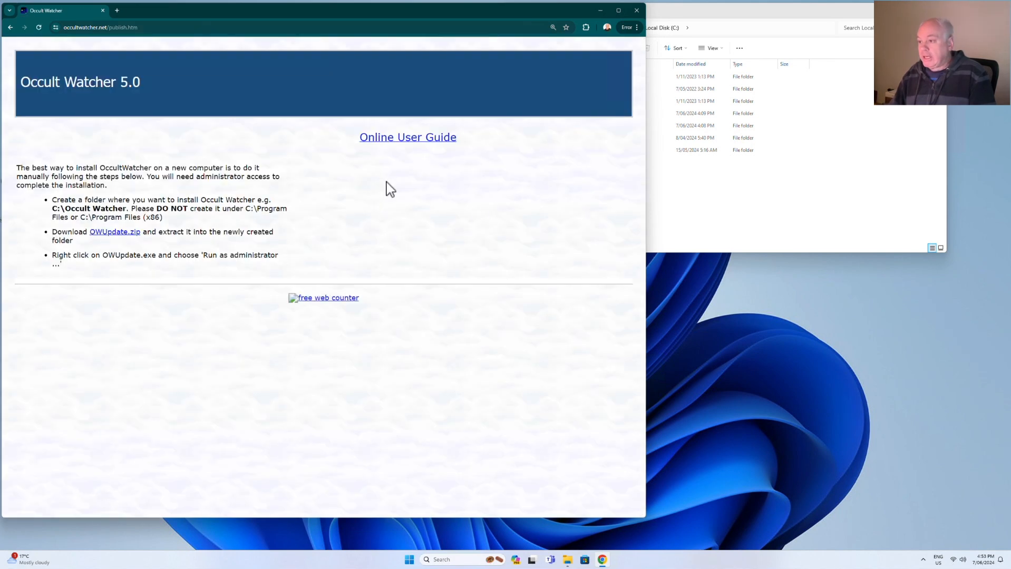
{"action": "left_click", "coordinate": [403, 139]}
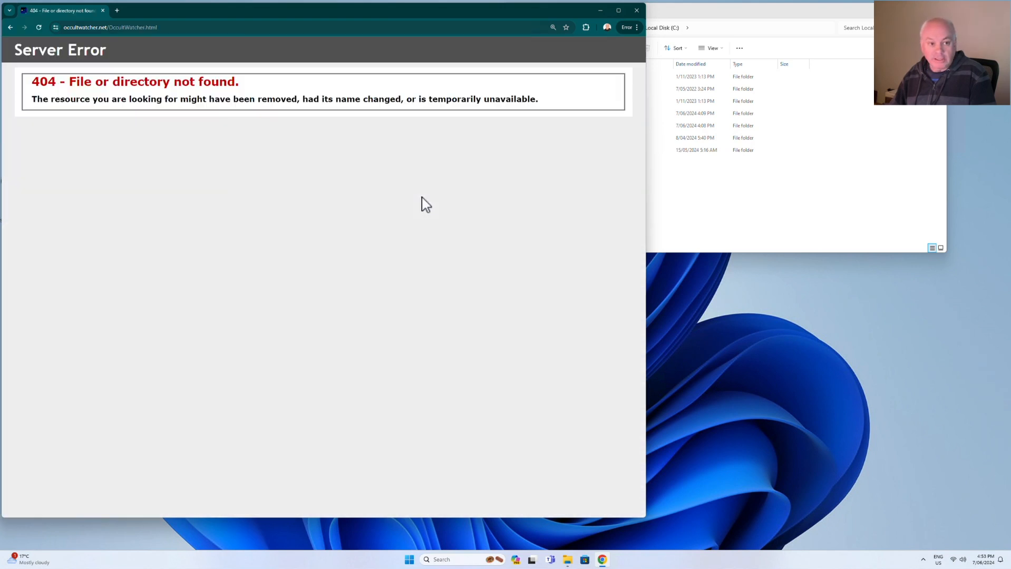
{"action": "left_click", "coordinate": [10, 27]}
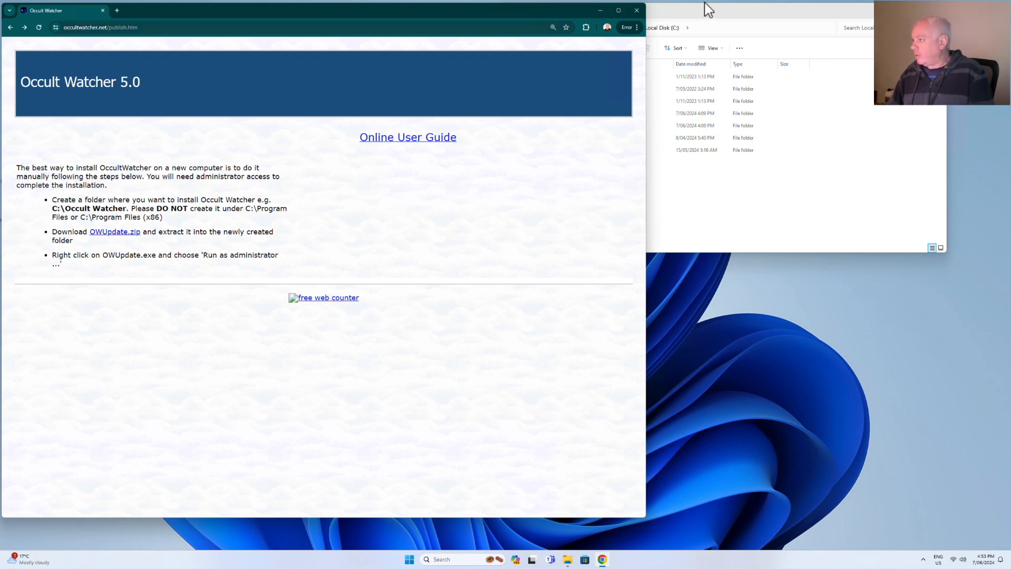
Step: Create a new folder named OccultWatcher at the root of Local Disk (C:)
{"action": "left_click_drag", "start_coordinate": [723, 11], "coordinate": [690, 80]}
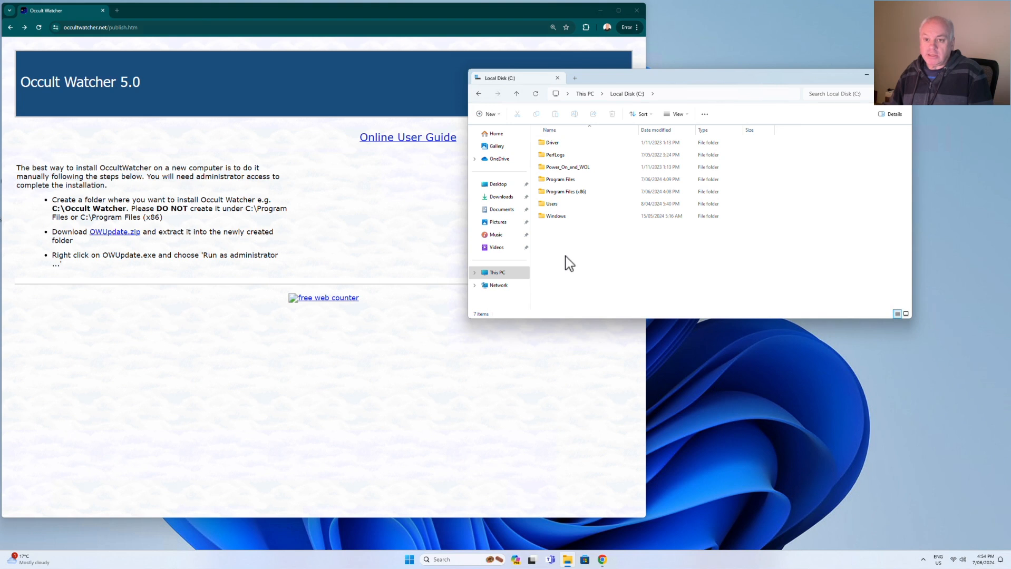
{"action": "right_click", "coordinate": [580, 254]}
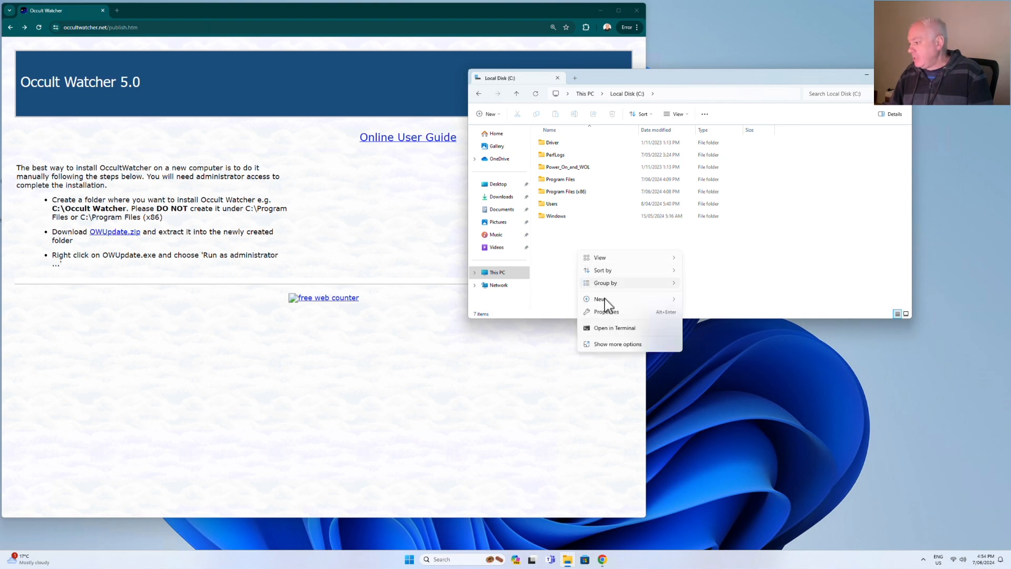
{"action": "mouse_move", "coordinate": [643, 299]}
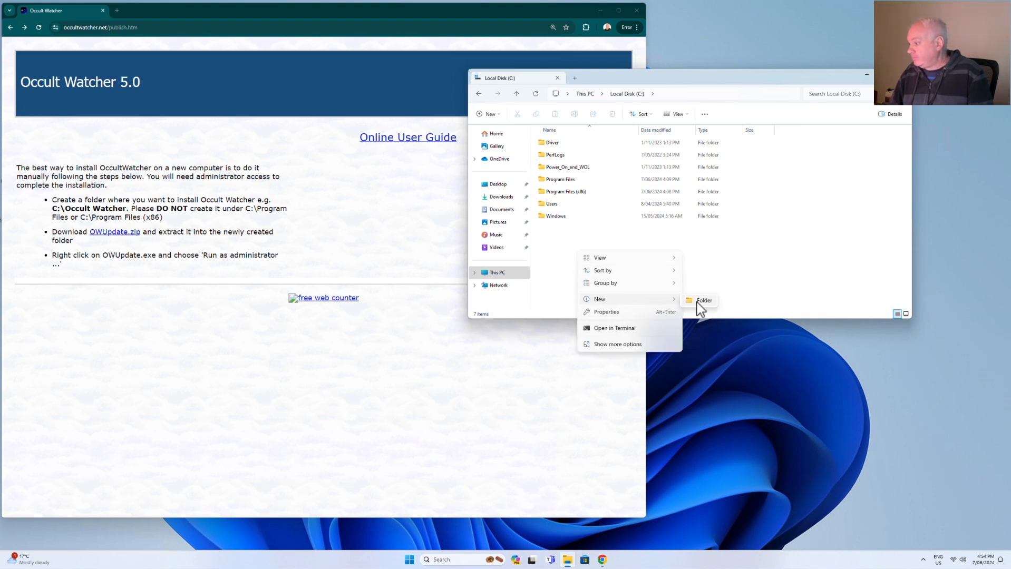
{"action": "left_click", "coordinate": [701, 302]}
{"action": "type", "text": "Oc"}
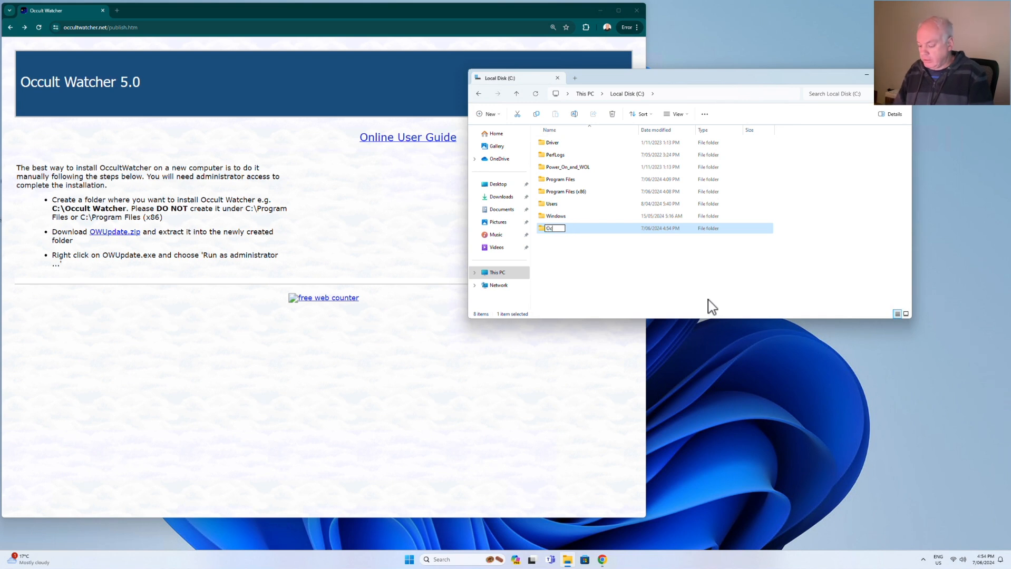
{"action": "type", "text": "cultWatcher"}
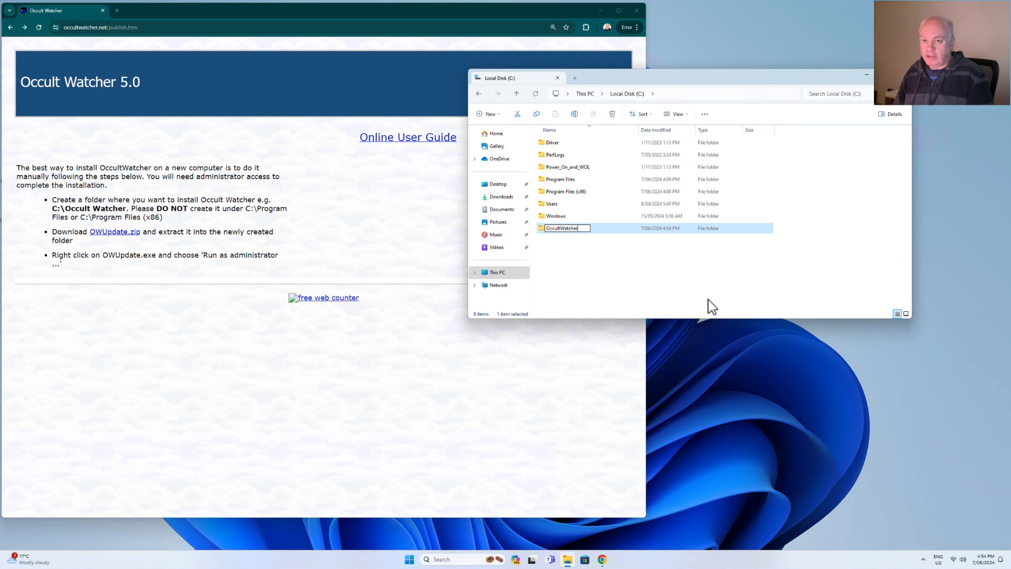
{"action": "key", "text": "Return"}
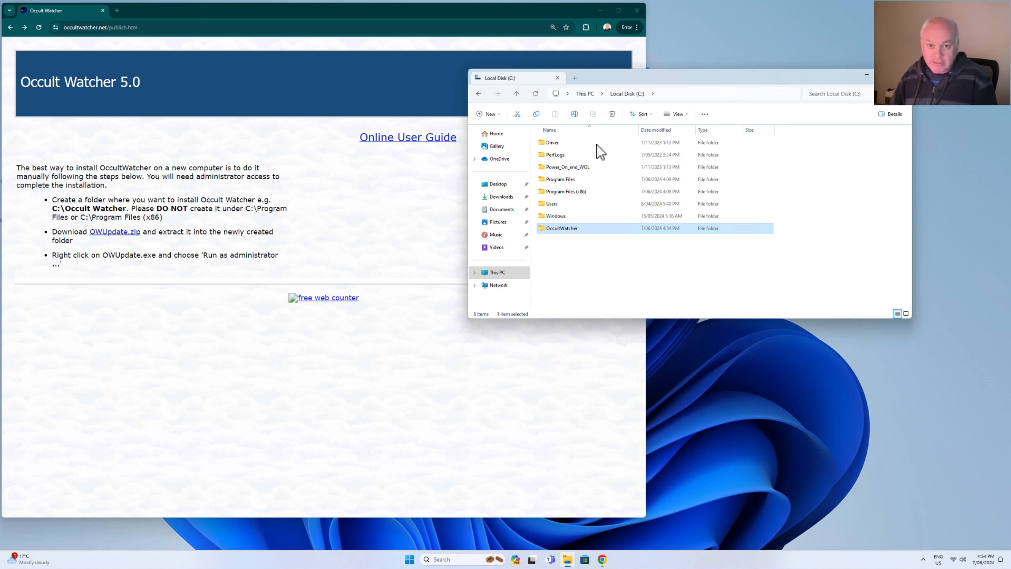
{"action": "left_click", "coordinate": [439, 334]}
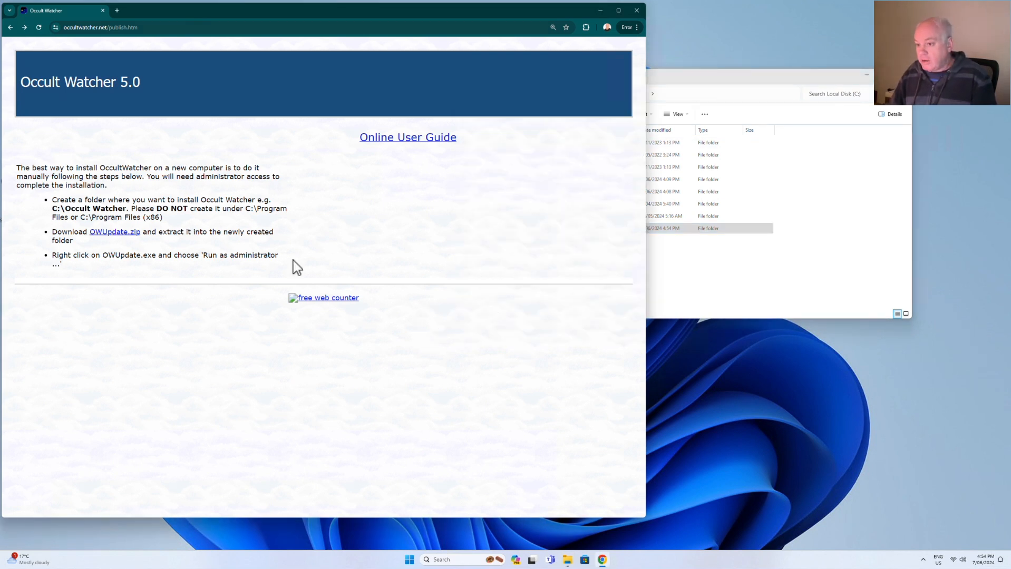
Step: Save OWUpdate.zip into C:\OccultWatcher via This PC > Local Disk (C:)
{"action": "left_click", "coordinate": [125, 233]}
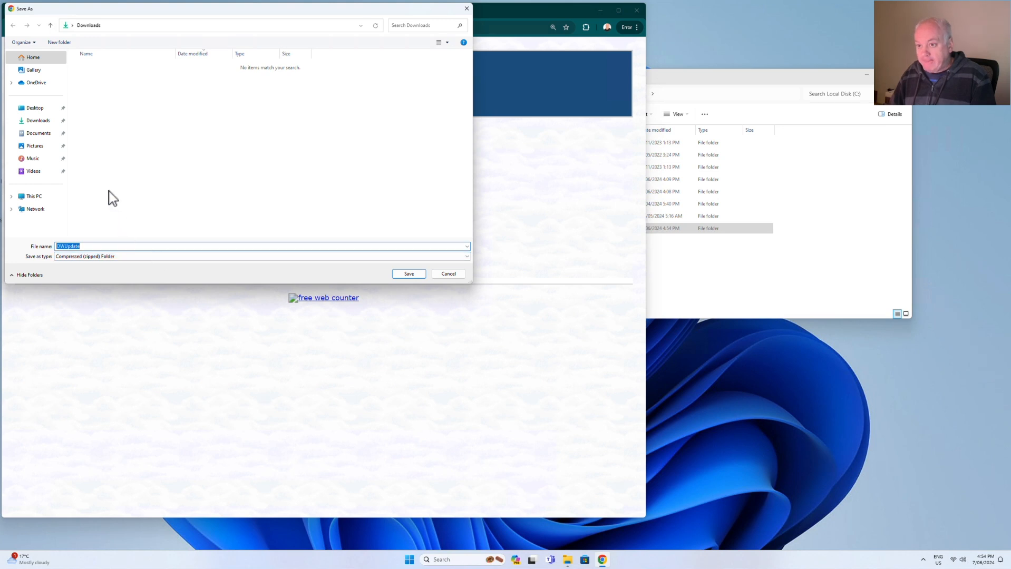
{"action": "left_click", "coordinate": [31, 198]}
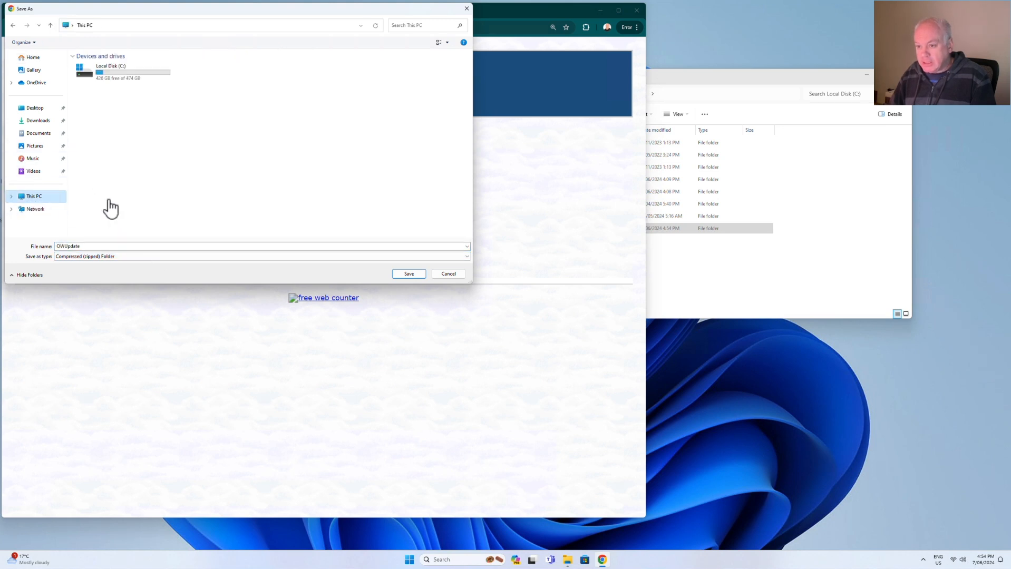
{"action": "double_click", "coordinate": [119, 72]}
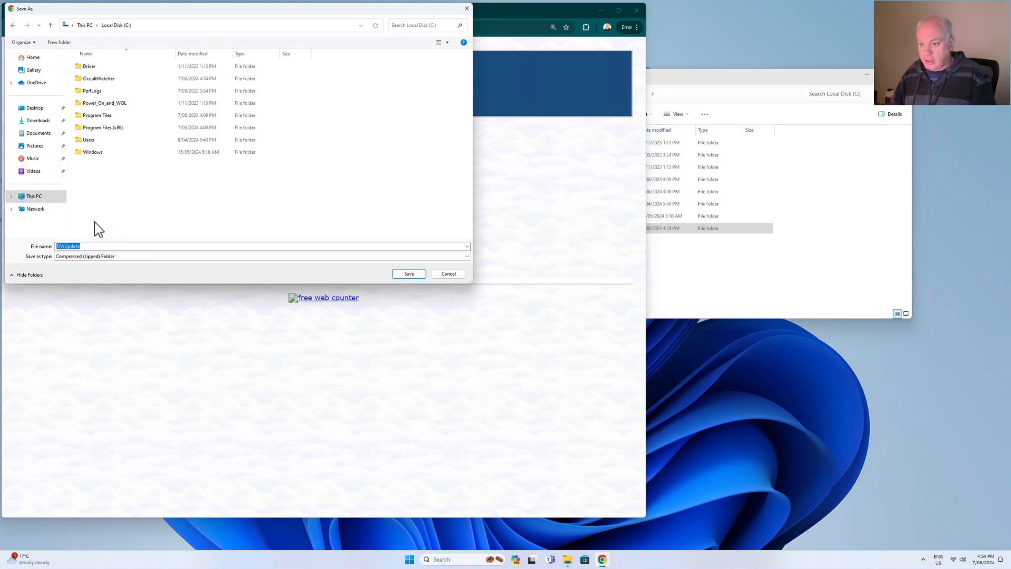
{"action": "double_click", "coordinate": [94, 79]}
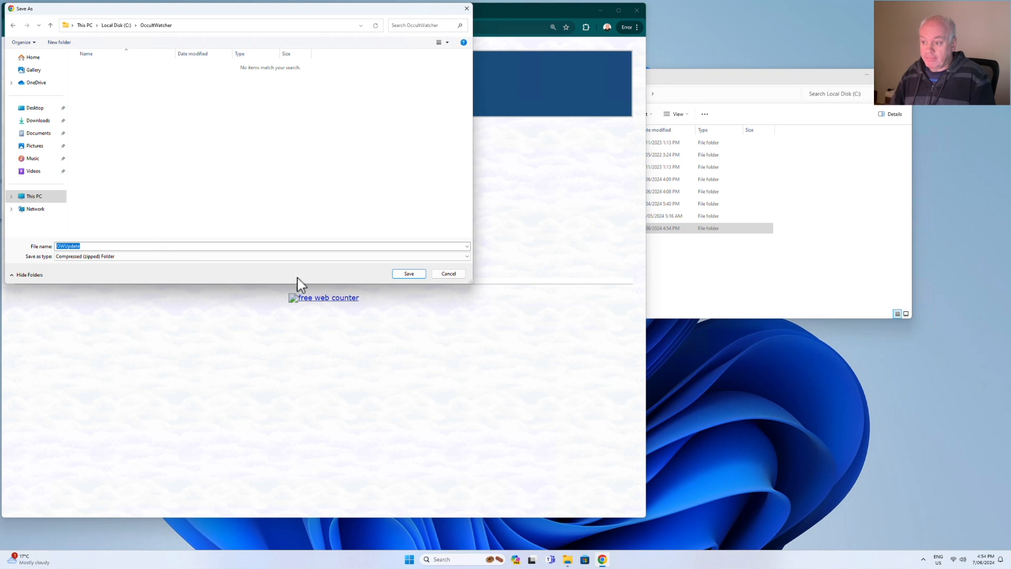
{"action": "left_click", "coordinate": [409, 275]}
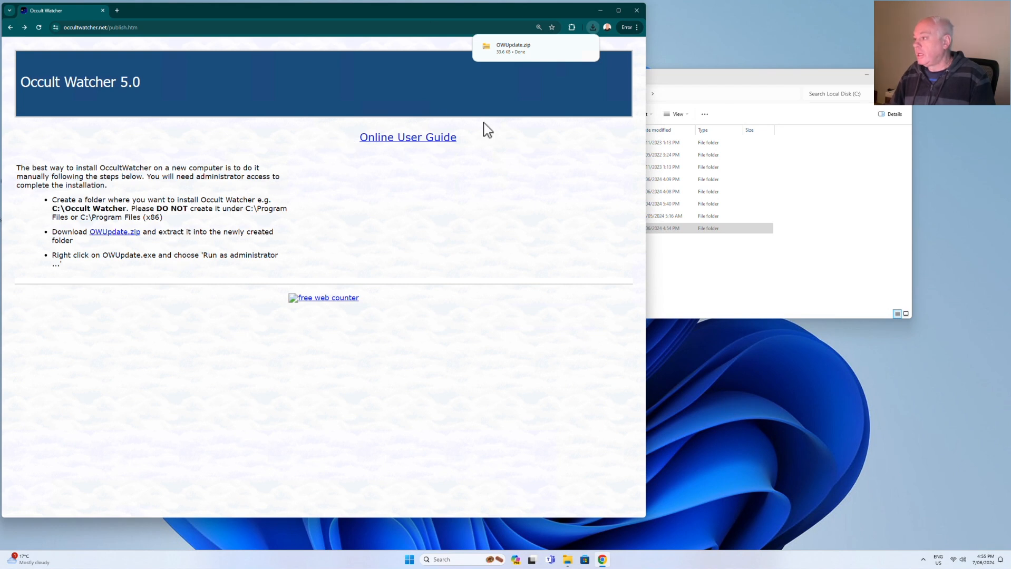
Step: Extract All of OWUpdate.zip into C:\OccultWatcher\OWUpdate
{"action": "left_click_drag", "start_coordinate": [733, 77], "coordinate": [558, 77]}
{"action": "double_click", "coordinate": [408, 226]}
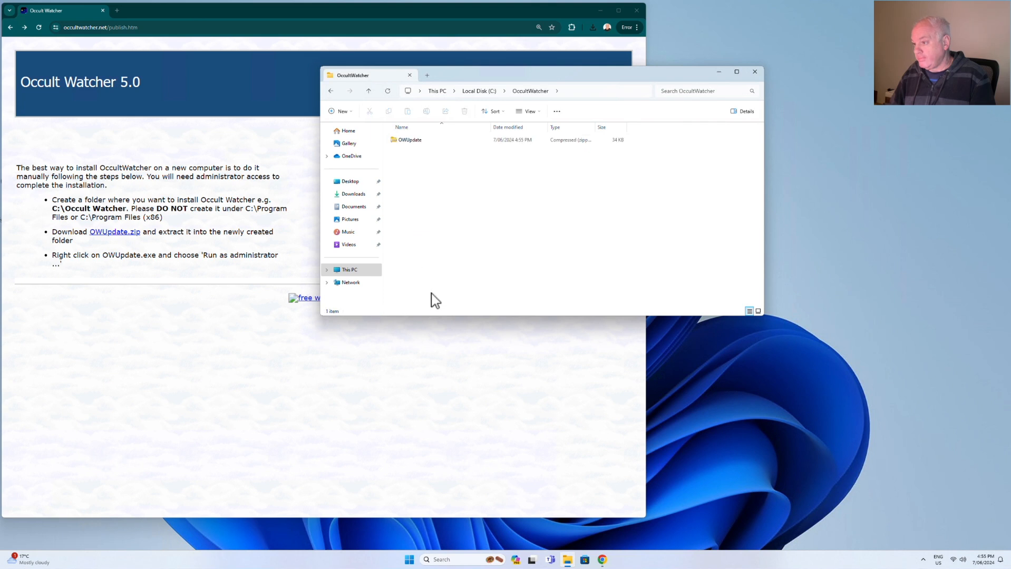
{"action": "left_click", "coordinate": [407, 140]}
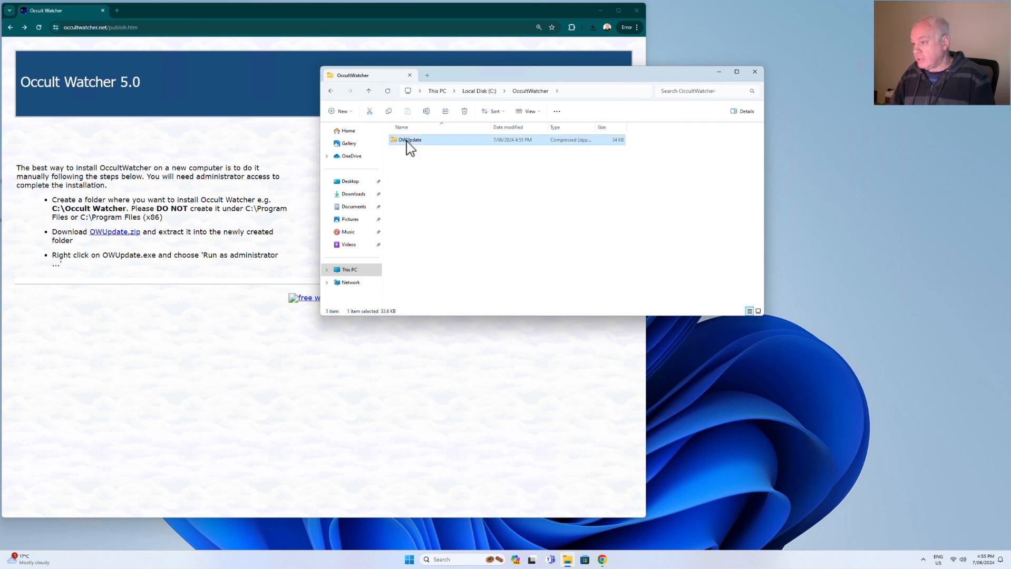
{"action": "right_click", "coordinate": [407, 141]}
{"action": "mouse_move", "coordinate": [433, 181]}
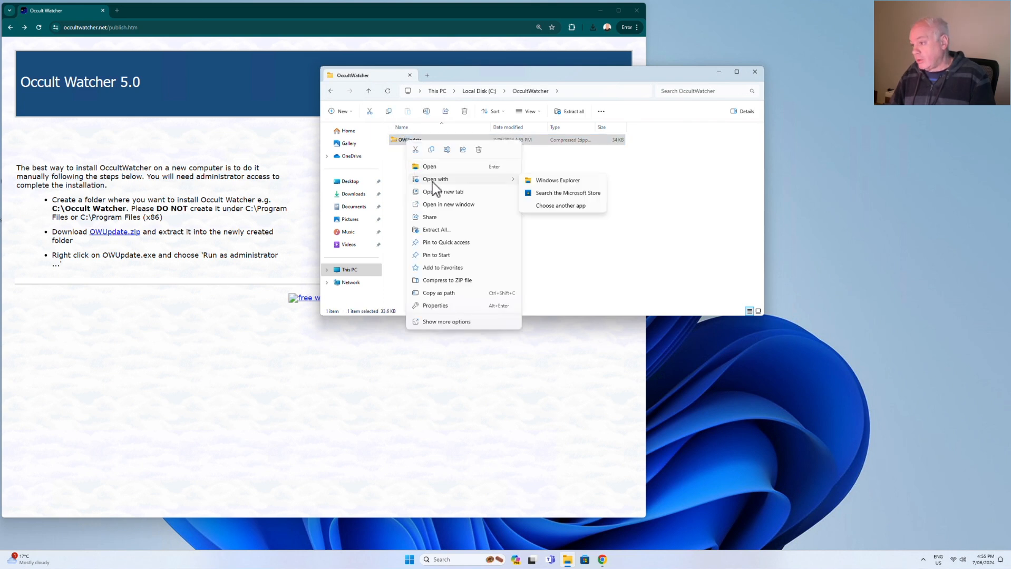
{"action": "left_click", "coordinate": [445, 232]}
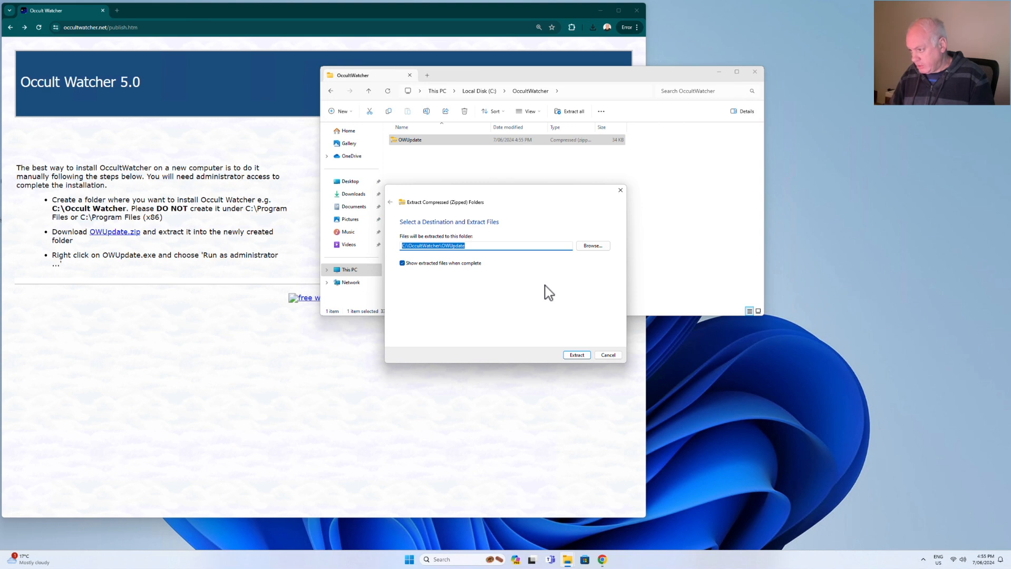
{"action": "left_click", "coordinate": [576, 355]}
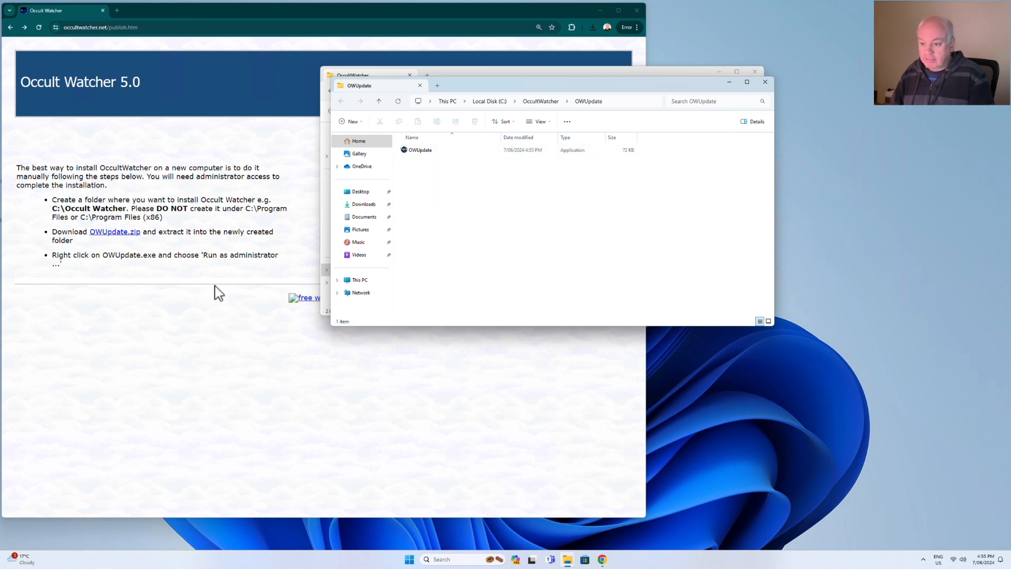
{"action": "left_click", "coordinate": [126, 263]}
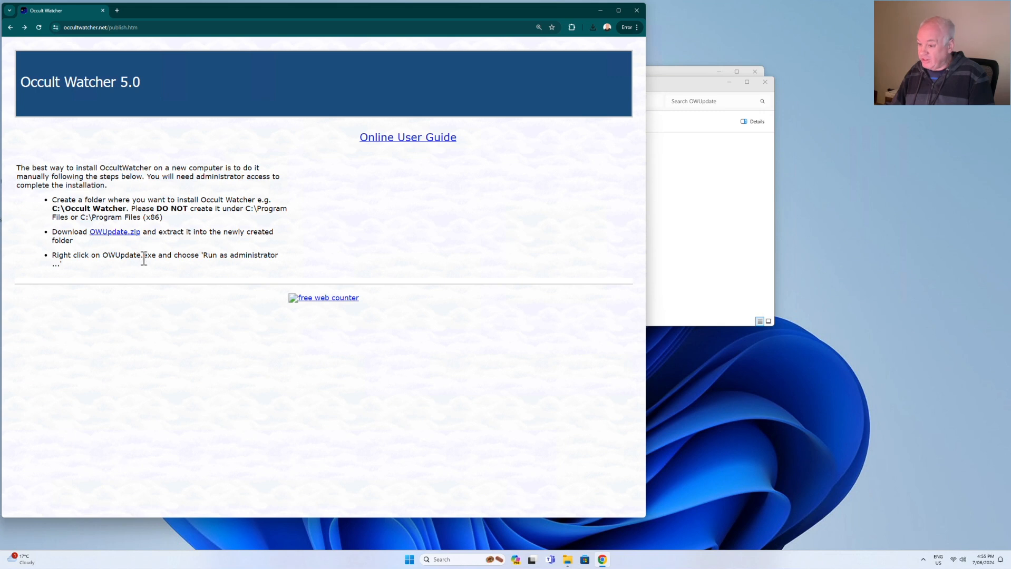
Step: Run OWUpdate as administrator, allowing it past the unrecognized-app warning, then OK the restart notice
{"action": "left_click", "coordinate": [673, 201]}
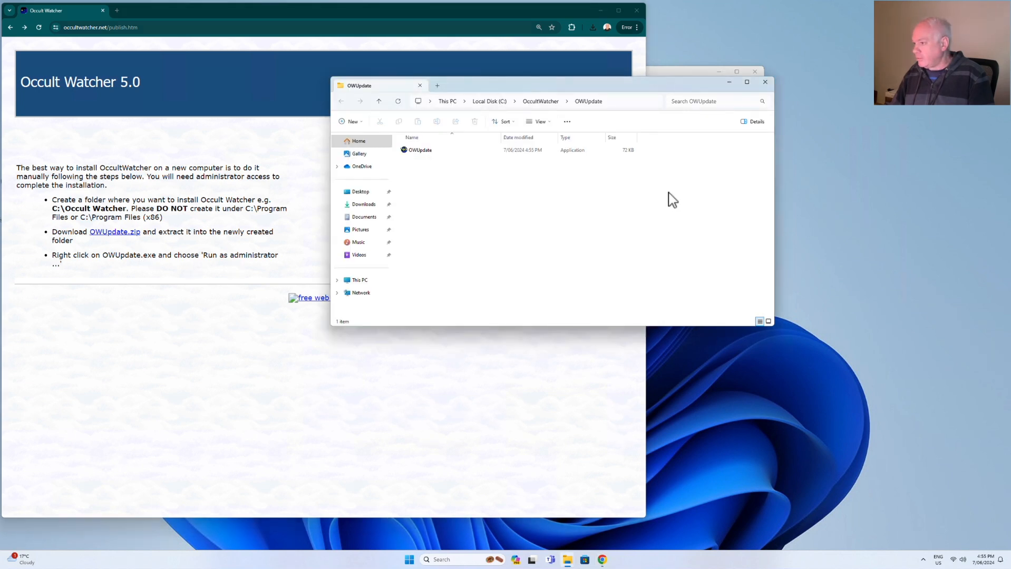
{"action": "right_click", "coordinate": [414, 154]}
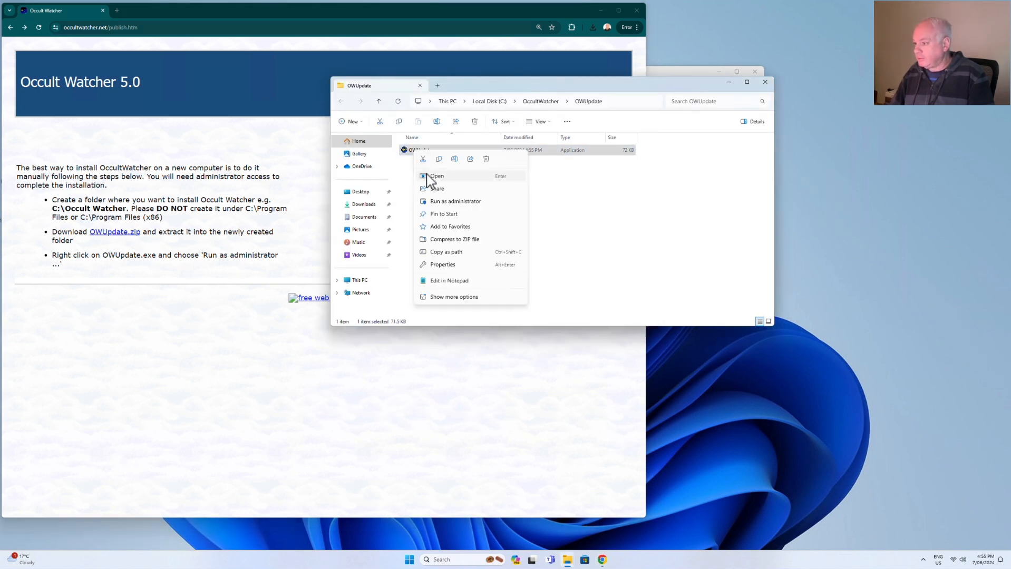
{"action": "left_click", "coordinate": [448, 201]}
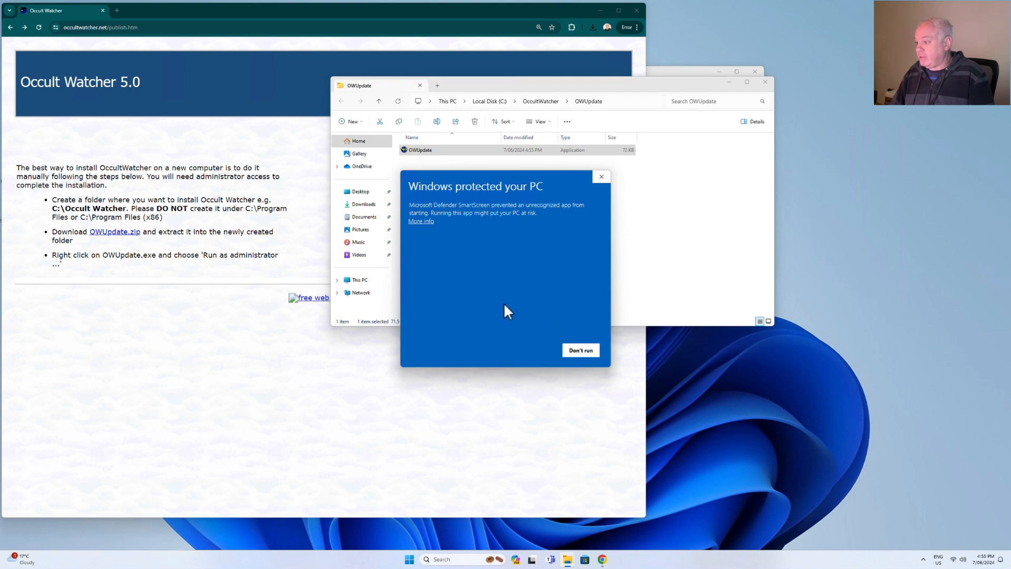
{"action": "left_click", "coordinate": [425, 222]}
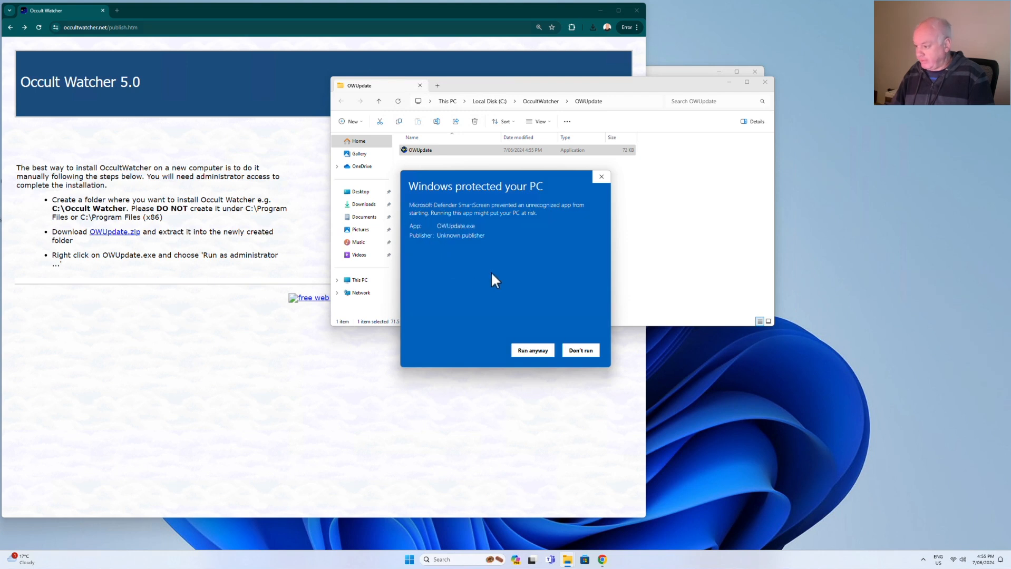
{"action": "left_click", "coordinate": [535, 352]}
{"action": "left_click", "coordinate": [485, 349]}
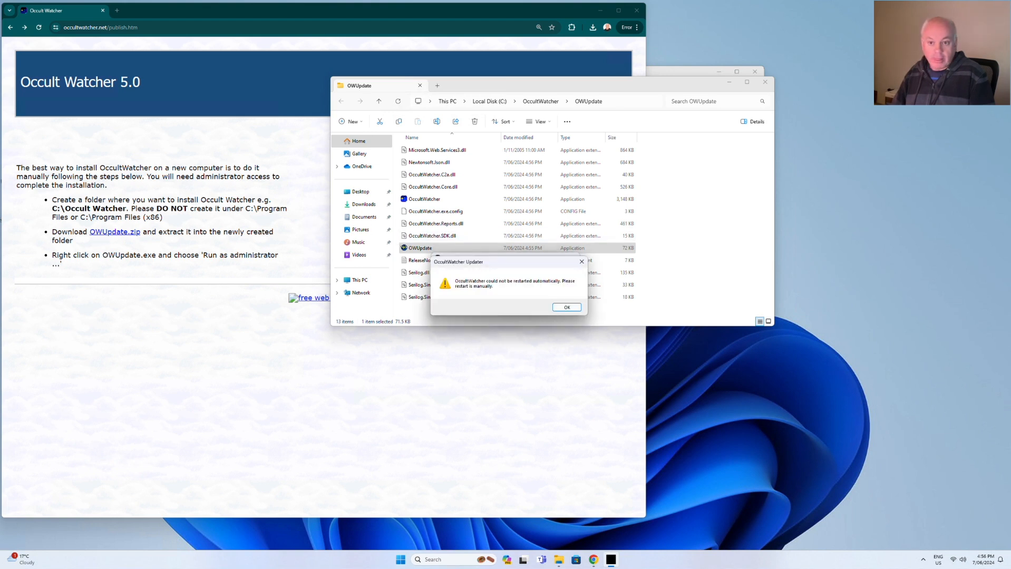
{"action": "left_click", "coordinate": [566, 308]}
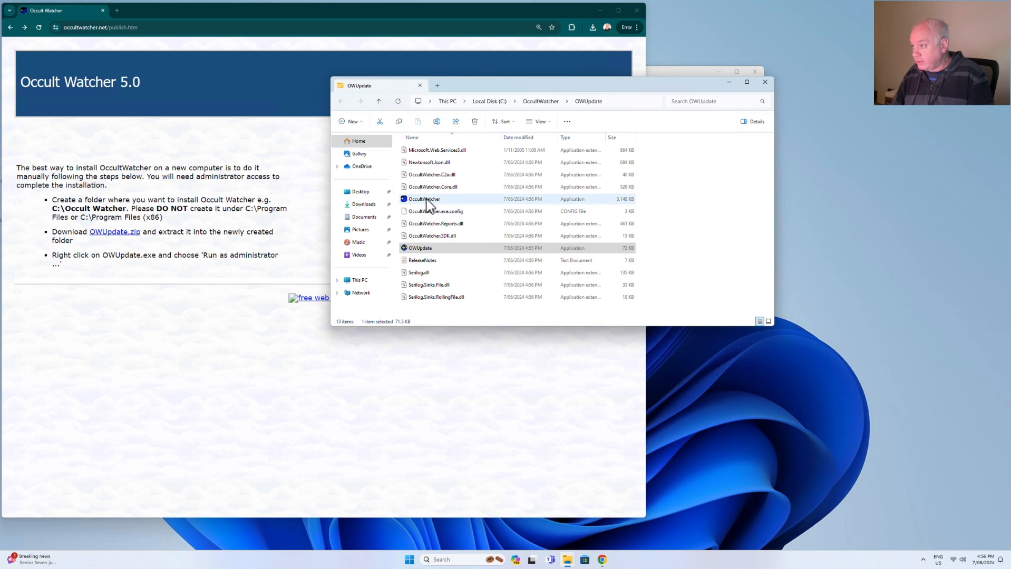
Step: Reopen C:\OccultWatcher\OWUpdate and launch OccultWatcher.exe
{"action": "mouse_move", "coordinate": [427, 204]}
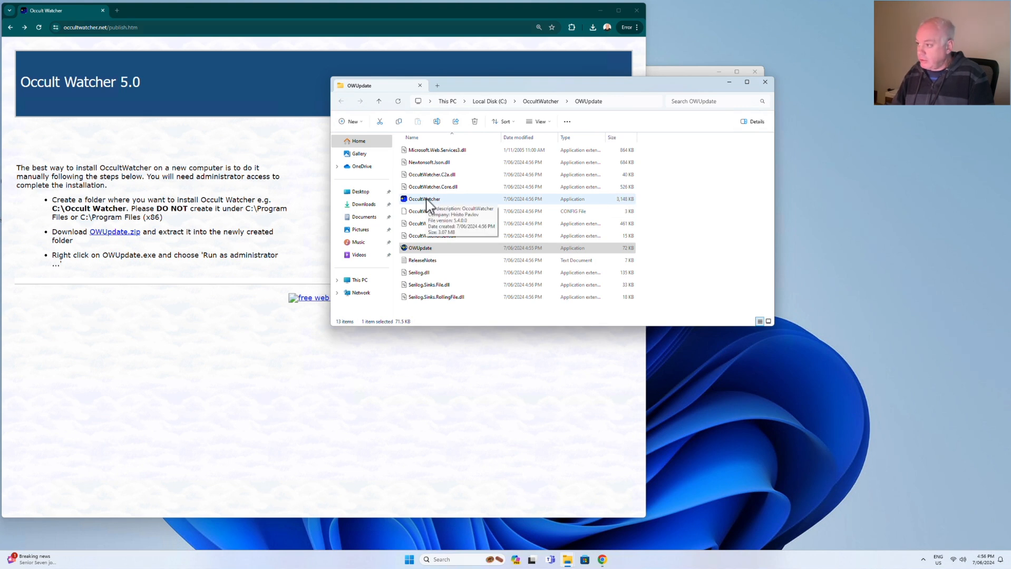
{"action": "left_click", "coordinate": [429, 203]}
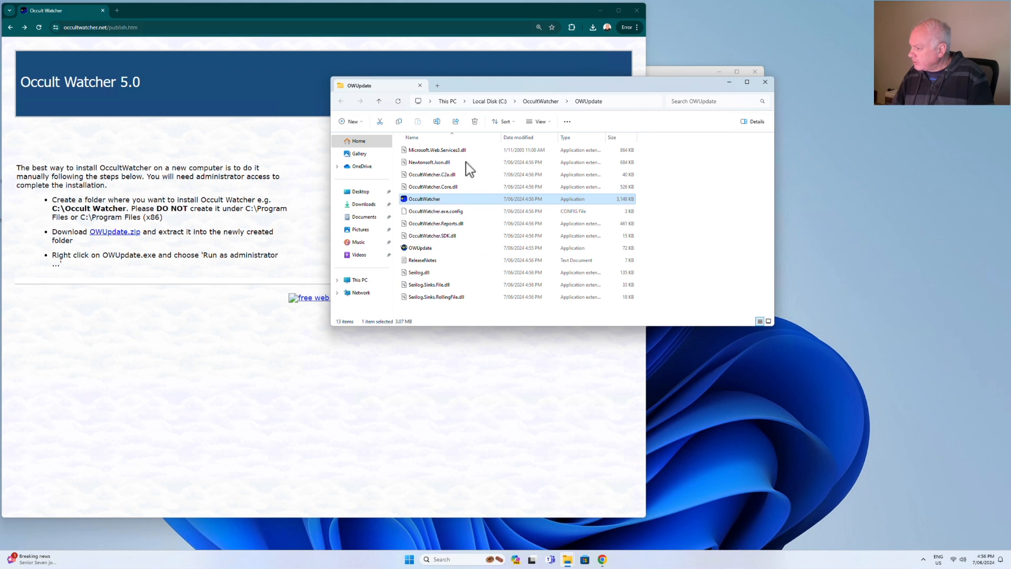
{"action": "left_click", "coordinate": [534, 101]}
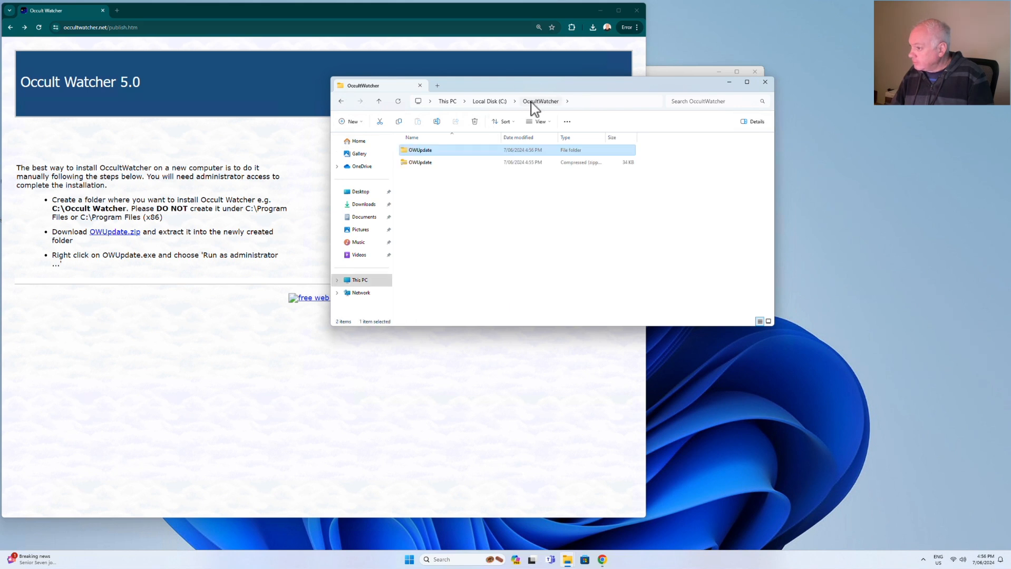
{"action": "double_click", "coordinate": [417, 152]}
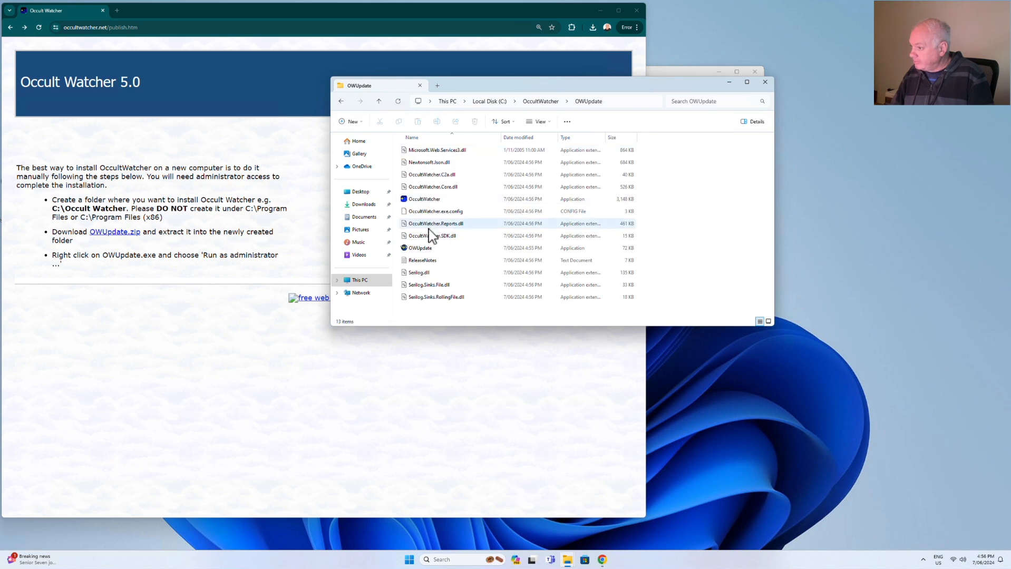
{"action": "double_click", "coordinate": [426, 200]}
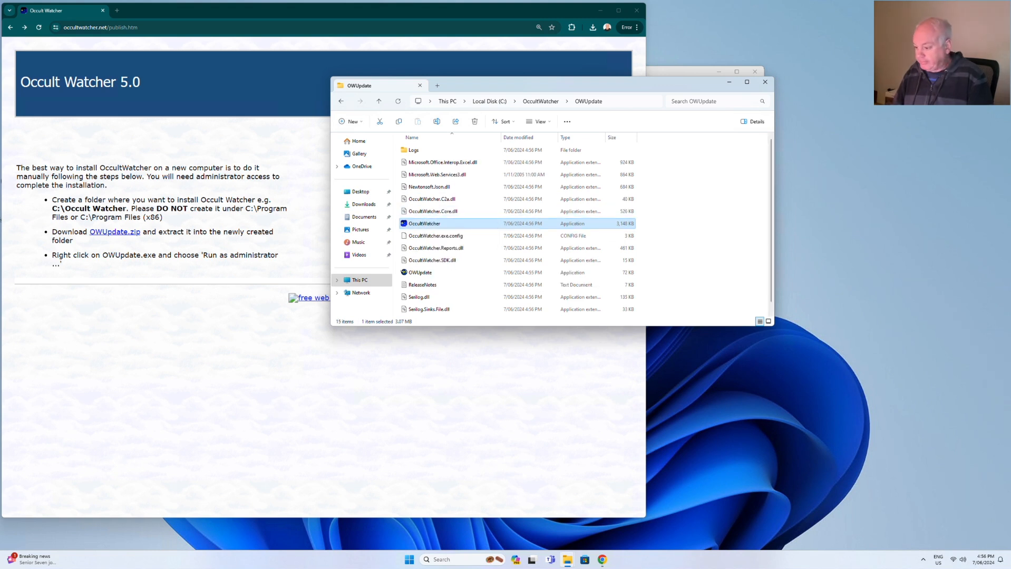
{"action": "left_click", "coordinate": [409, 560]}
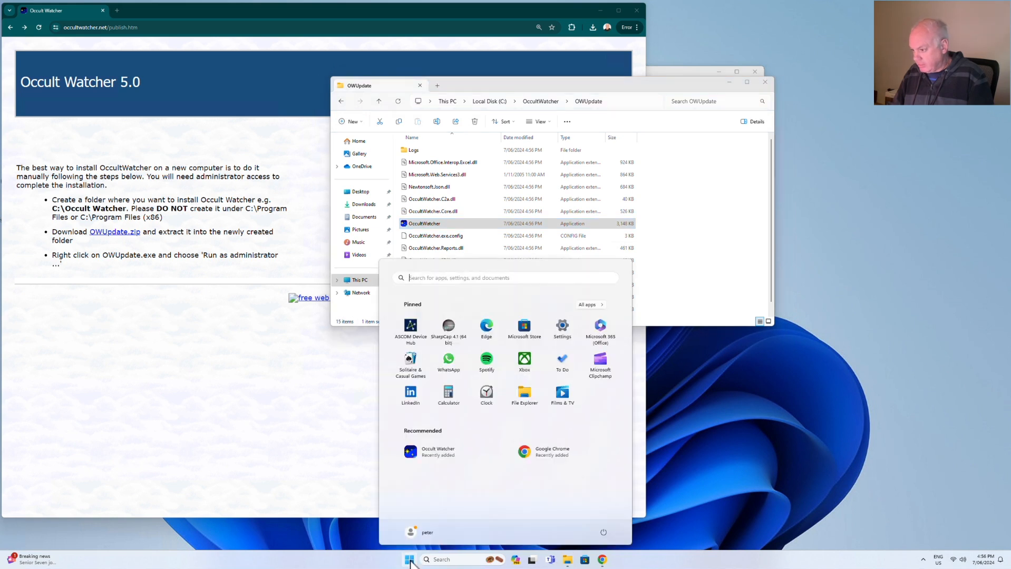
{"action": "left_click", "coordinate": [432, 457]}
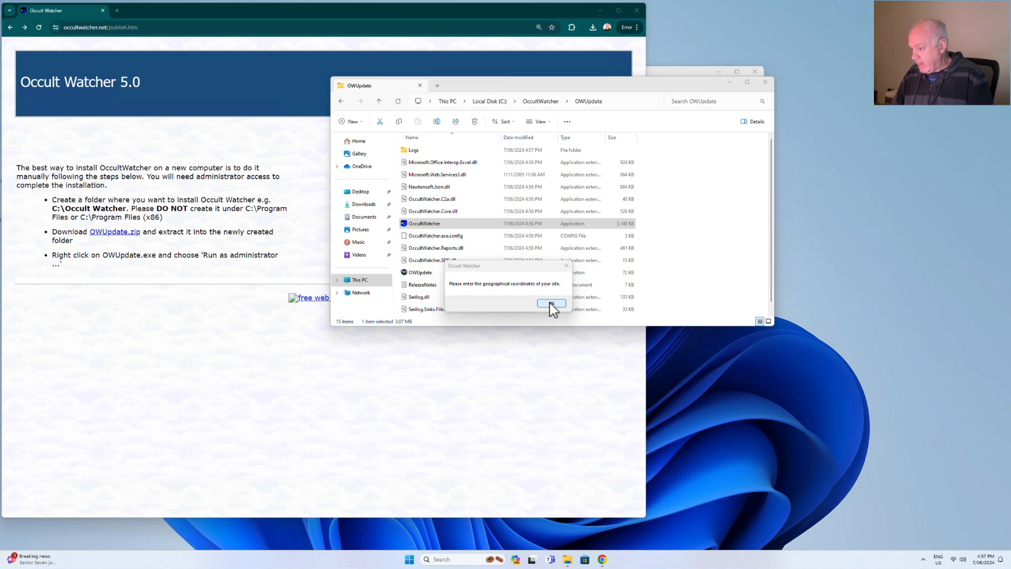
Step: Acknowledge both requests for the site's geographical coordinates
{"action": "left_click", "coordinate": [729, 82]}
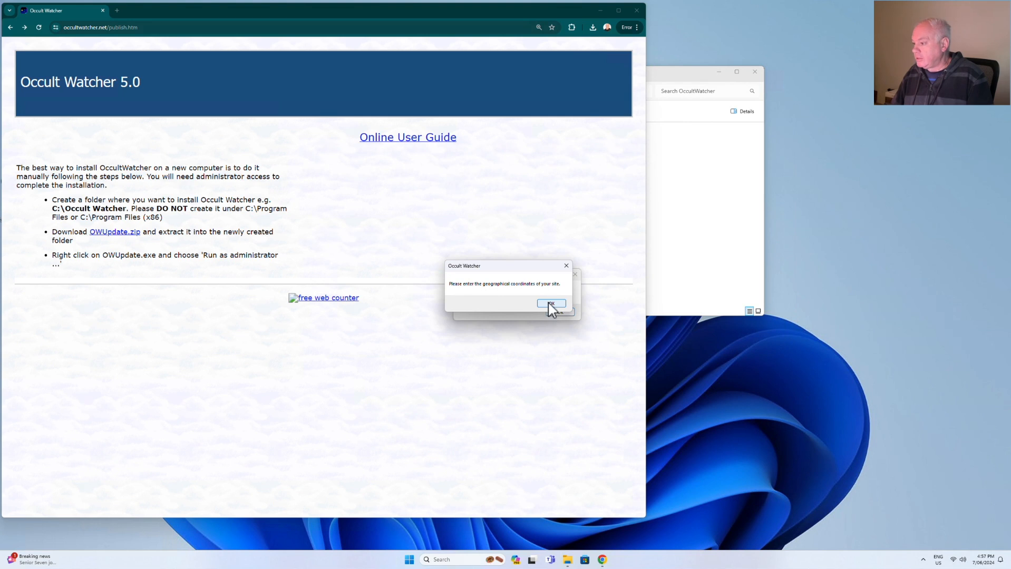
{"action": "left_click", "coordinate": [567, 267]}
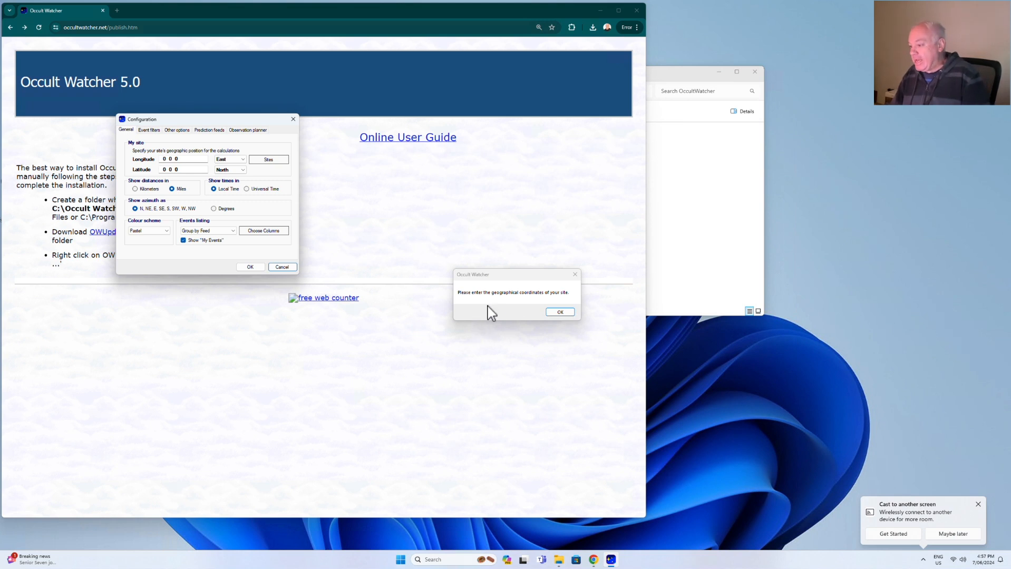
{"action": "left_click", "coordinate": [559, 312]}
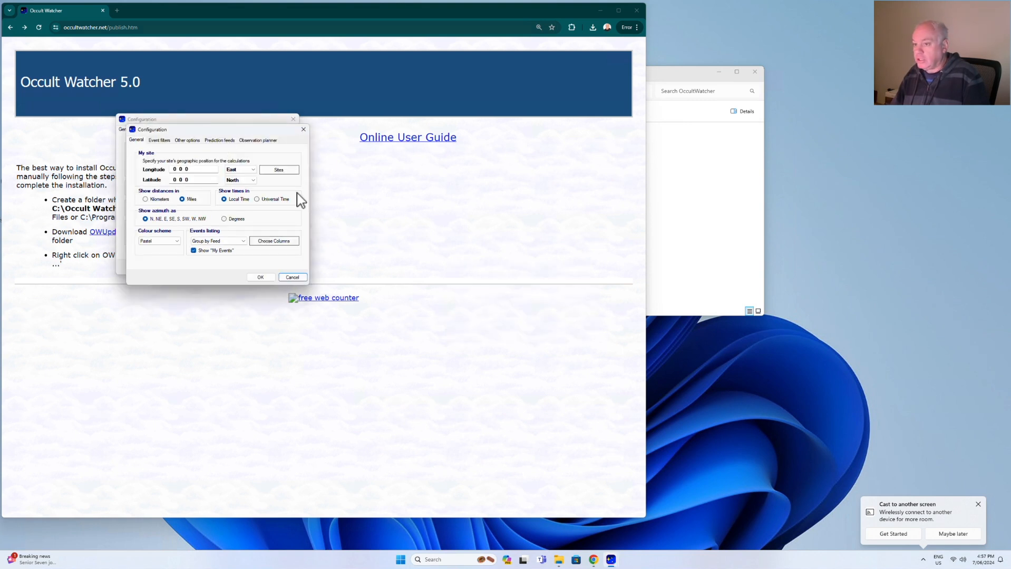
Step: Close the duplicate Configuration window and Cast toast, hide Chrome and Explorer, and select Longitude 0 0 0
{"action": "left_click", "coordinate": [303, 130]}
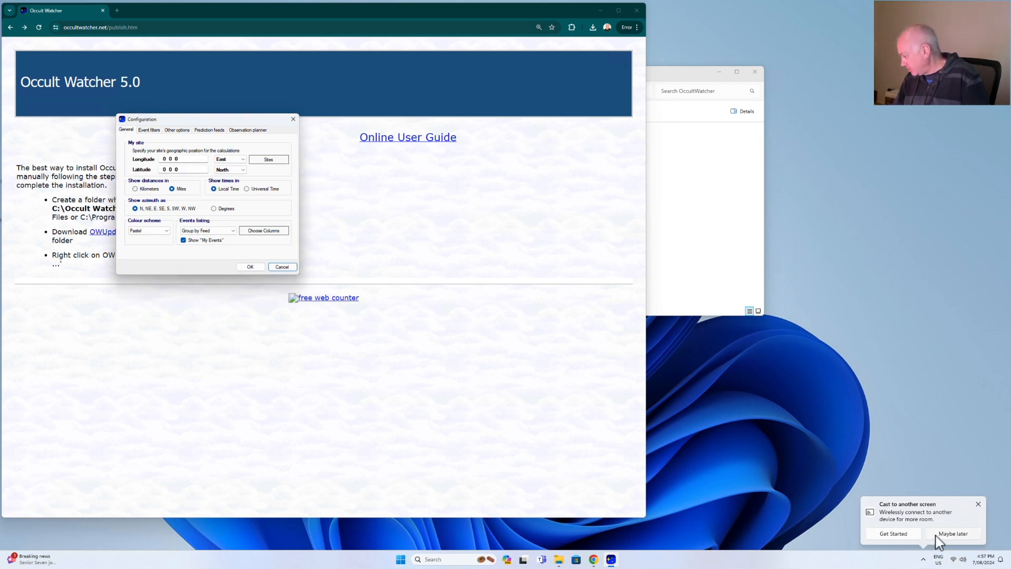
{"action": "left_click", "coordinate": [978, 503]}
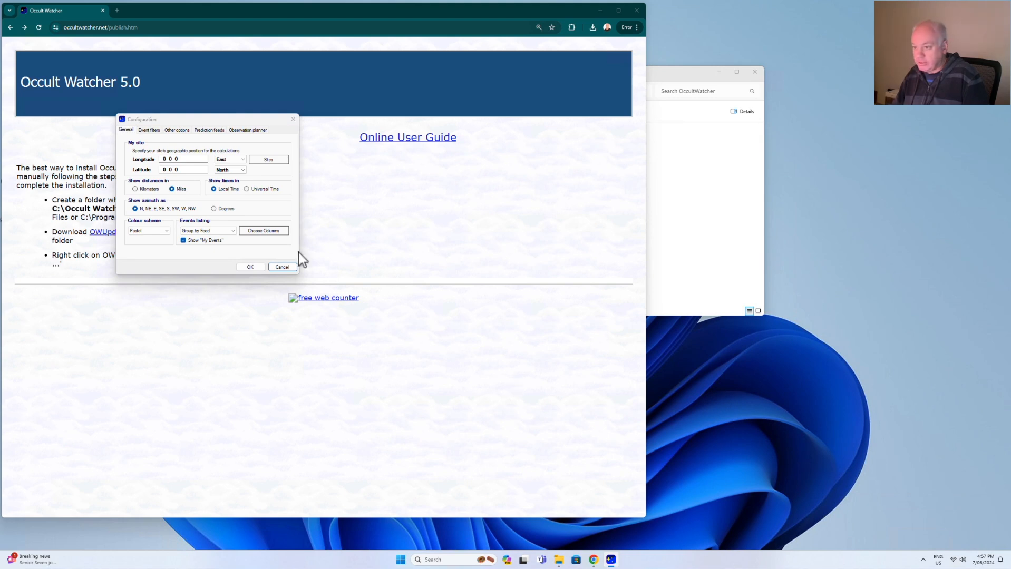
{"action": "left_click", "coordinate": [599, 9]}
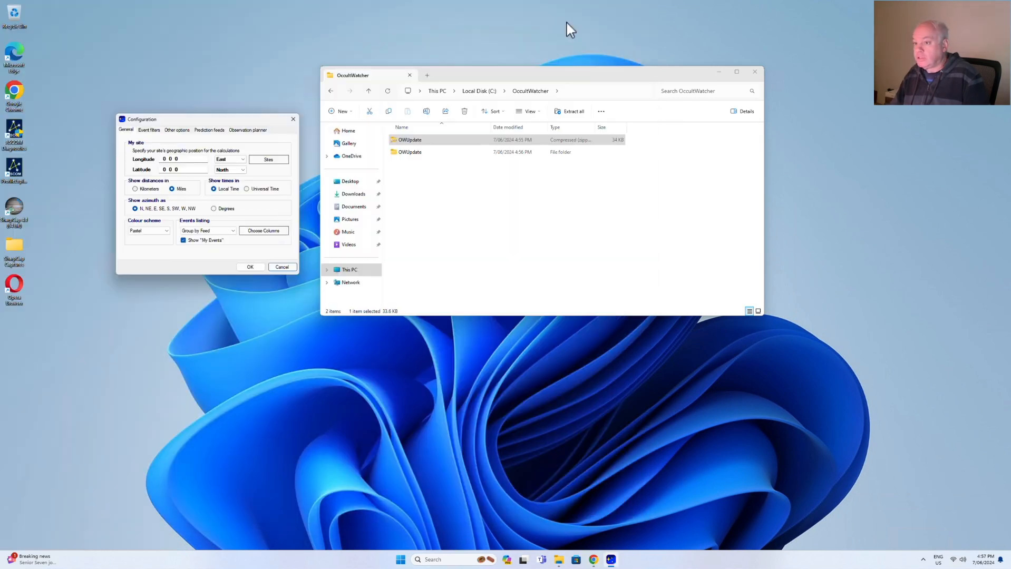
{"action": "left_click", "coordinate": [720, 74]}
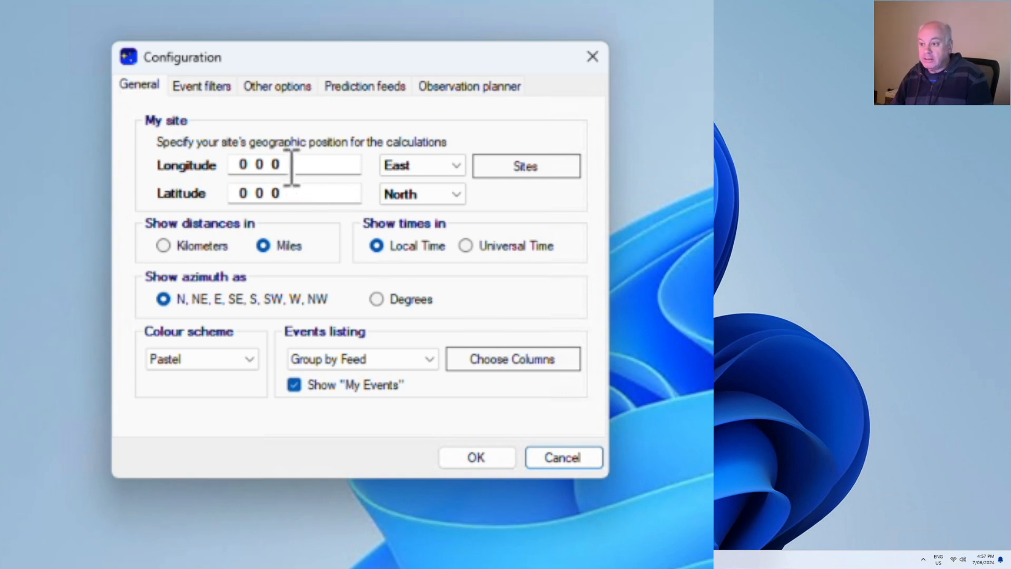
{"action": "left_click_drag", "start_coordinate": [295, 165], "coordinate": [180, 165]}
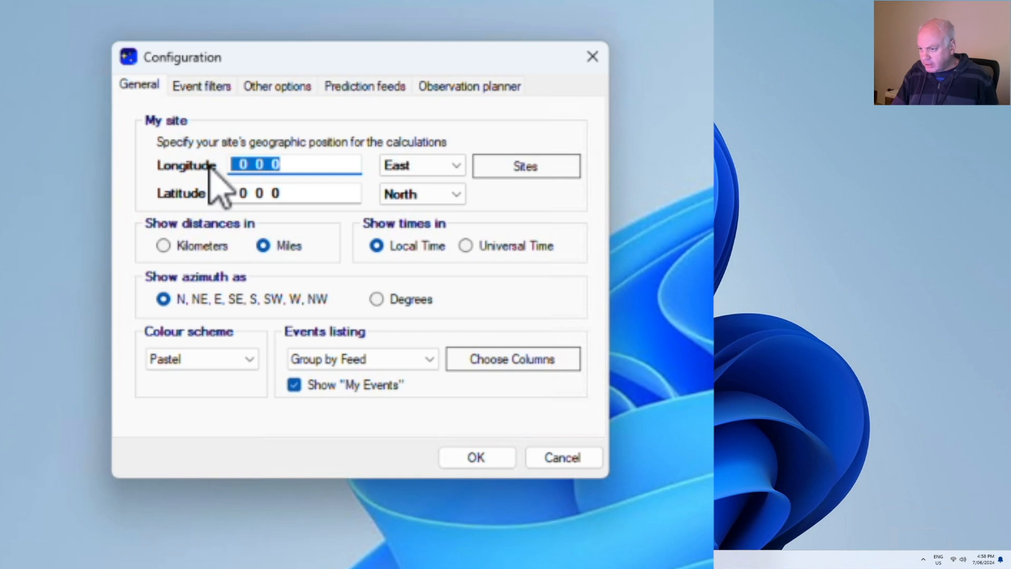
Step: Replace longitude with 151 07 42 and latitude with 33 43 56, hemisphere South
{"action": "type", "text": "1"}
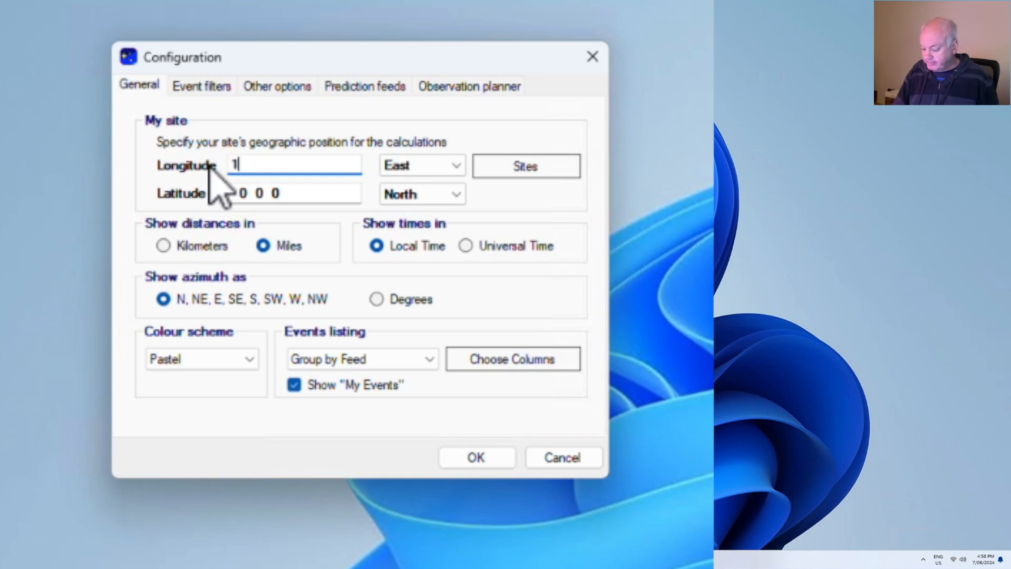
{"action": "type", "text": "51"}
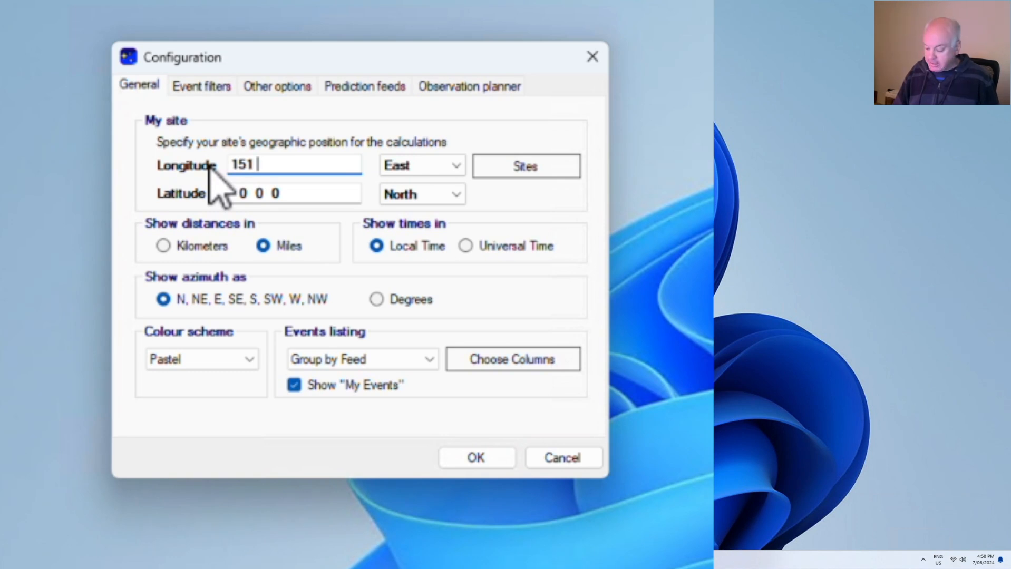
{"action": "type", "text": " 07"}
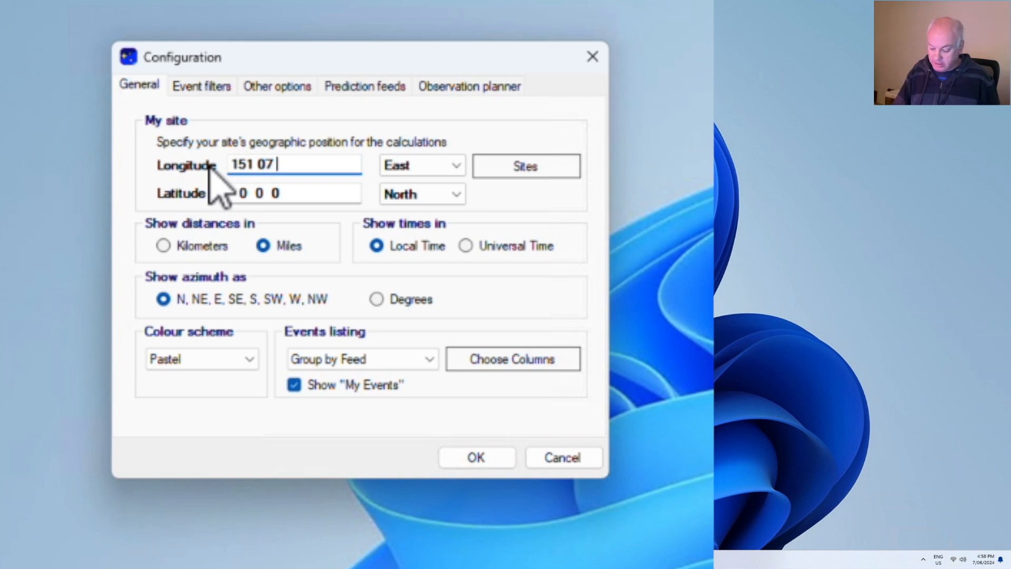
{"action": "type", "text": " 42"}
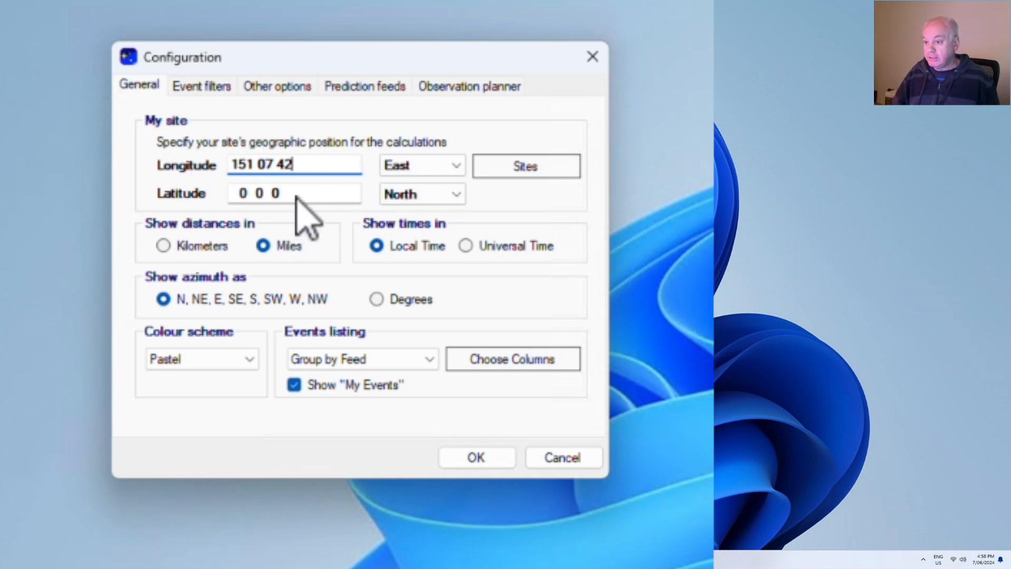
{"action": "left_click", "coordinate": [232, 194]}
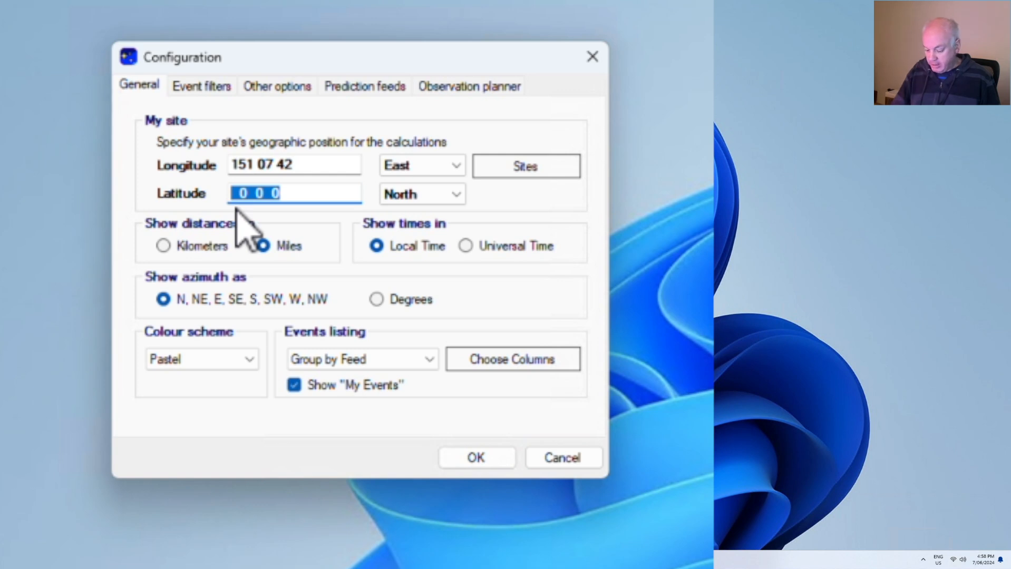
{"action": "type", "text": "33"}
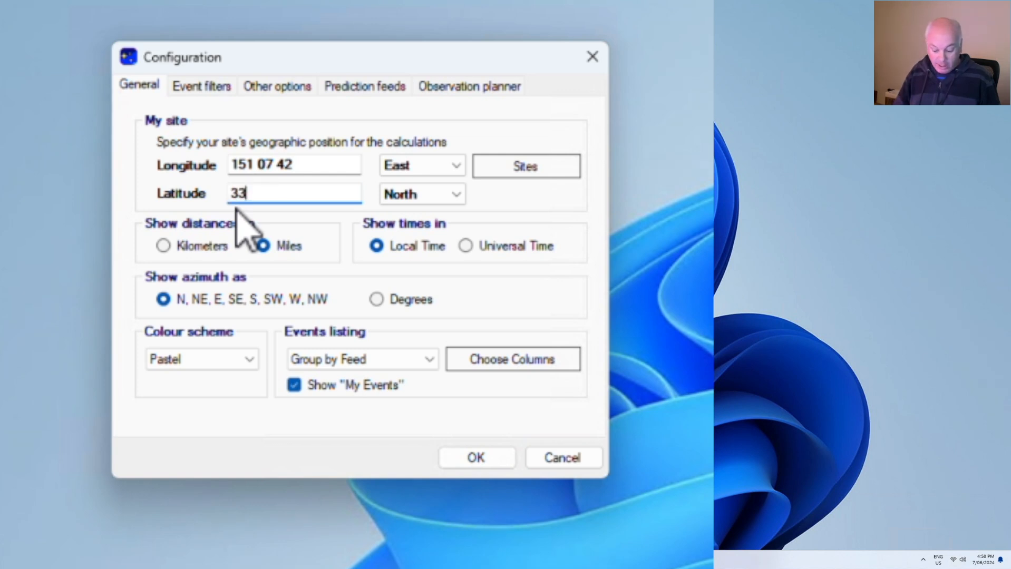
{"action": "type", "text": " 43 "}
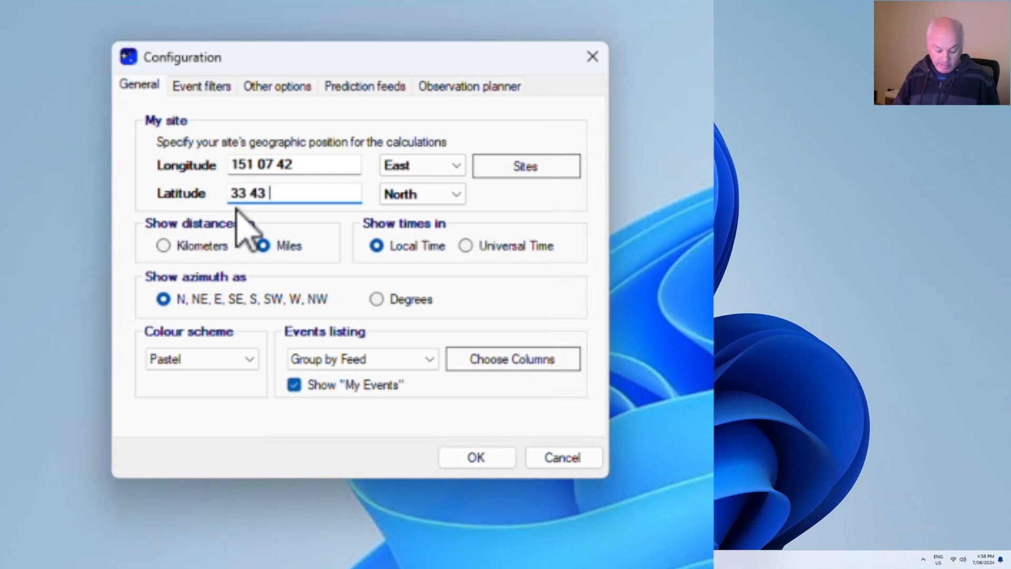
{"action": "type", "text": "56"}
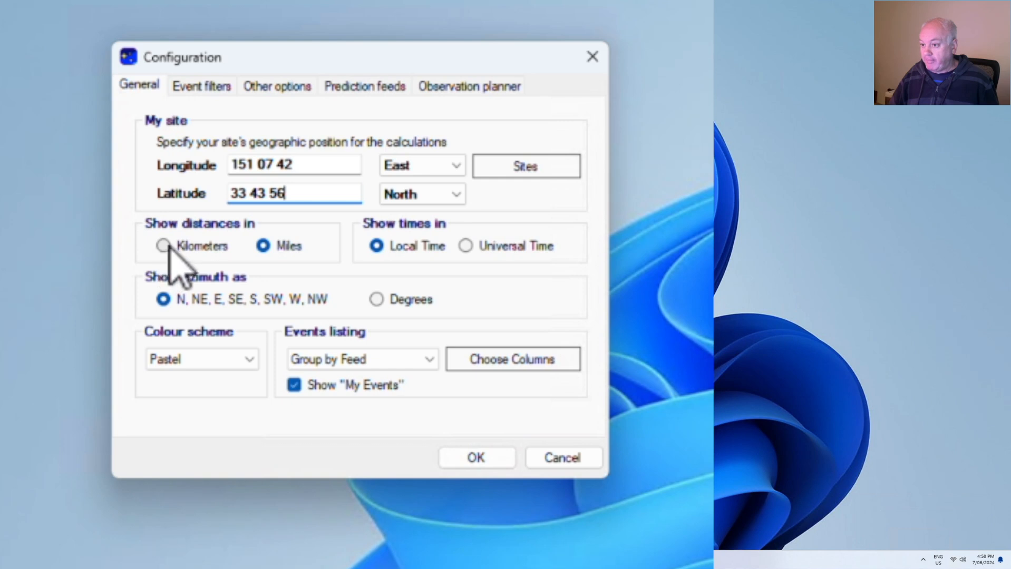
{"action": "left_click", "coordinate": [455, 196]}
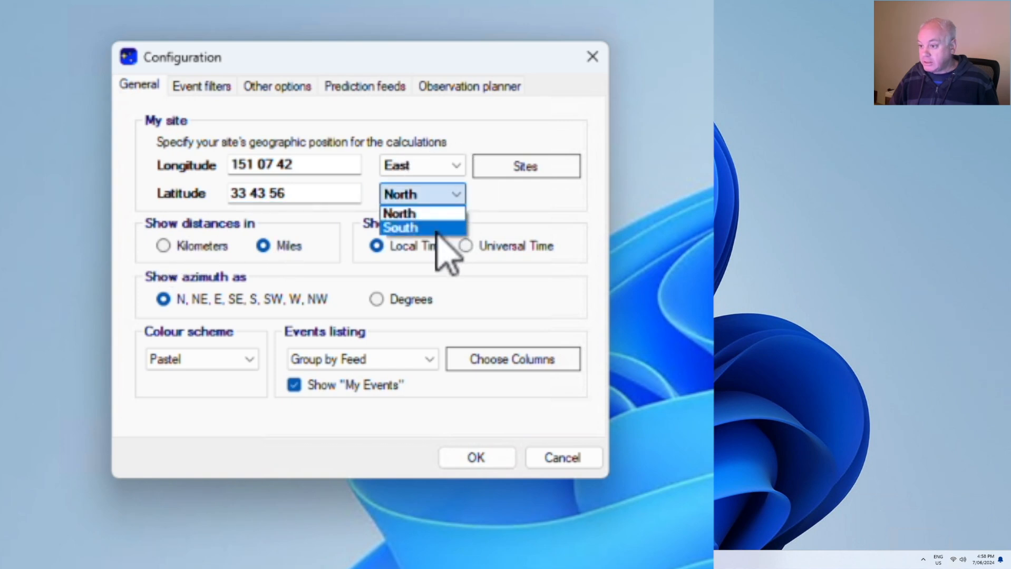
{"action": "left_click", "coordinate": [436, 230]}
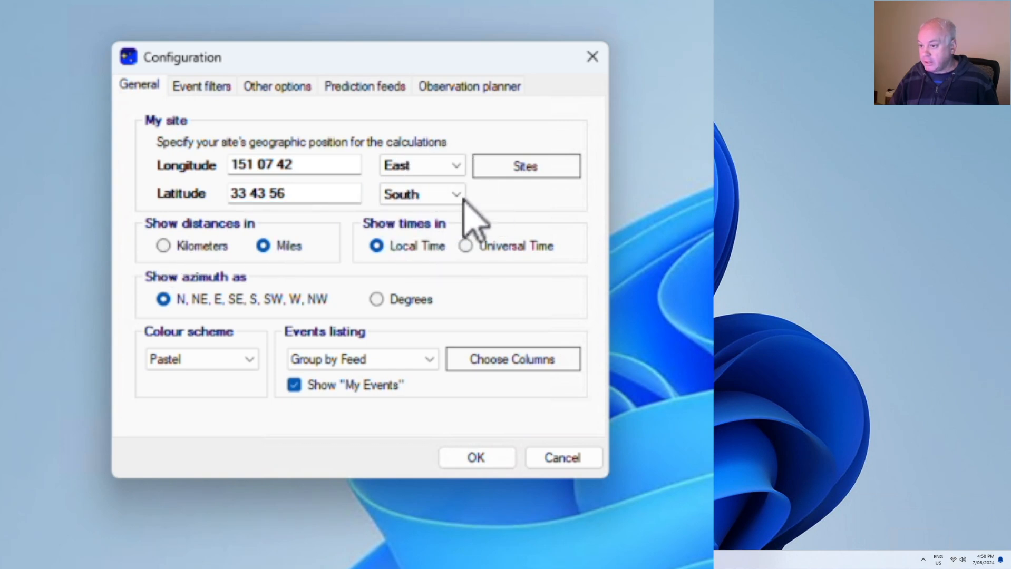
Step: Open the saved-sites editor and start a new site entry
{"action": "left_click", "coordinate": [516, 165]}
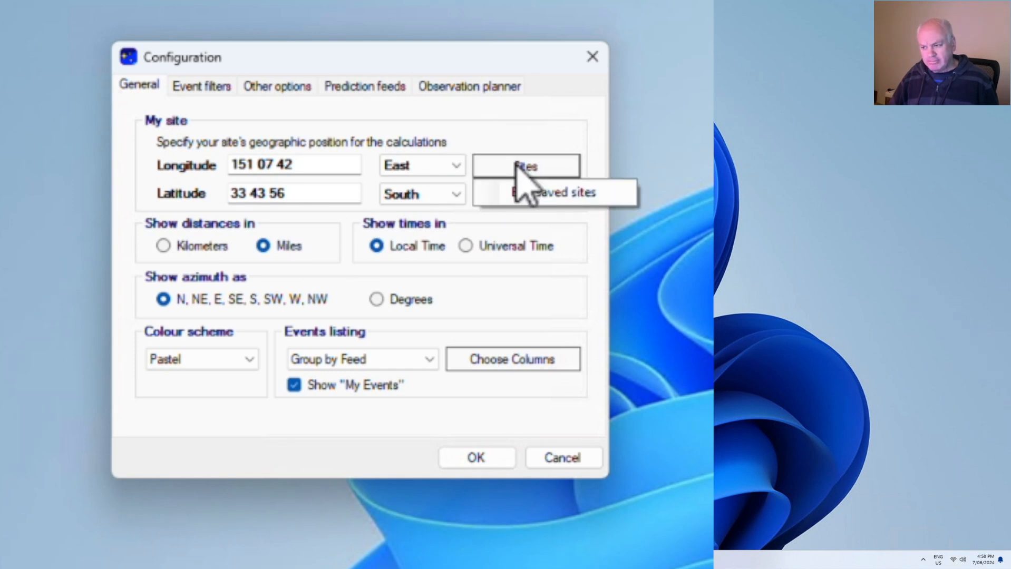
{"action": "left_click", "coordinate": [577, 194]}
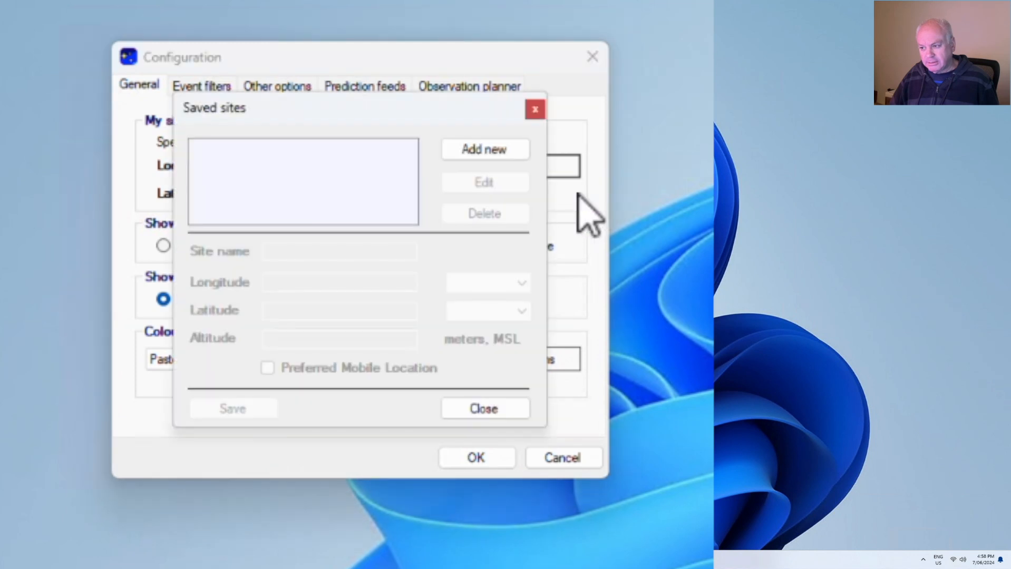
{"action": "left_click", "coordinate": [493, 151]}
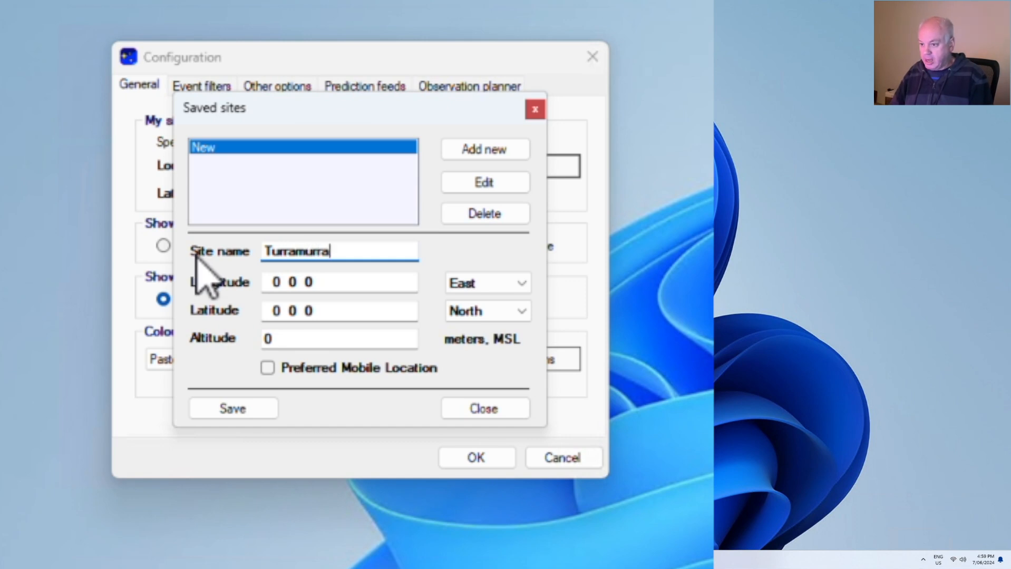
Step: Save site Turramurra at 151 07 42 E, 33 43 56 S, 200 m altitude, then close the editor
{"action": "left_click", "coordinate": [369, 288]}
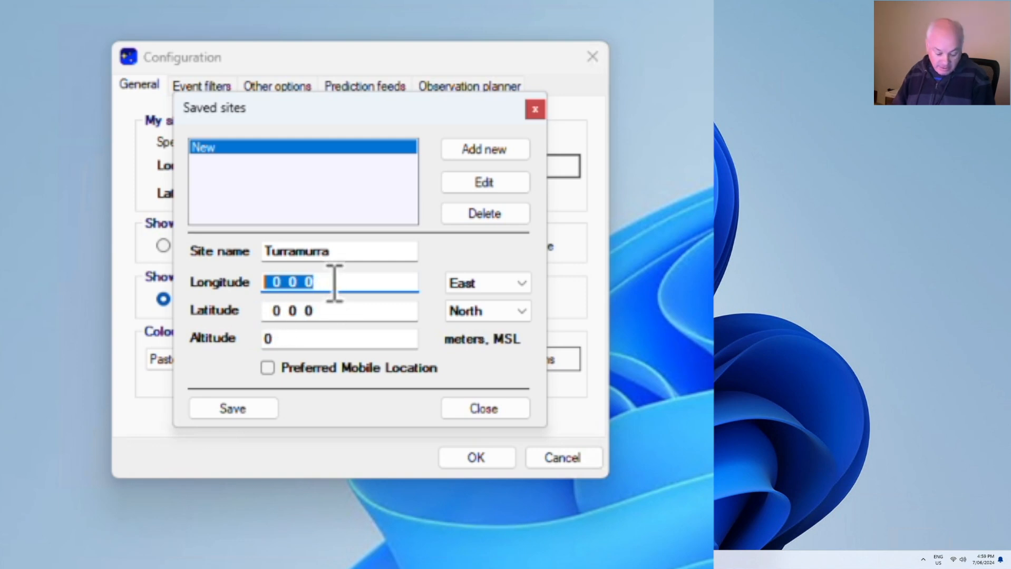
{"action": "type", "text": "151"}
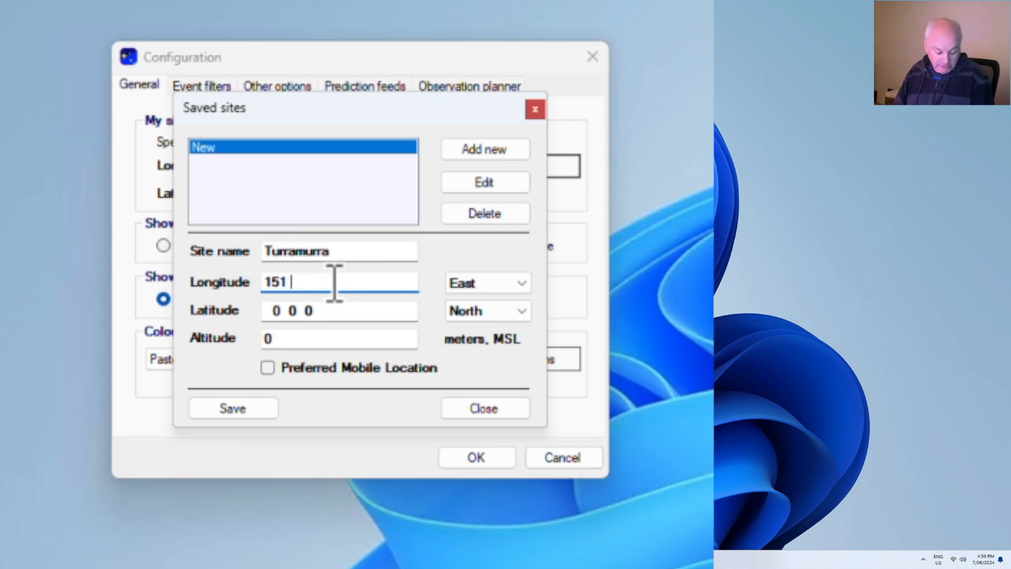
{"action": "type", "text": " 07 42"}
{"action": "key", "text": "Tab"}
{"action": "type", "text": "3"}
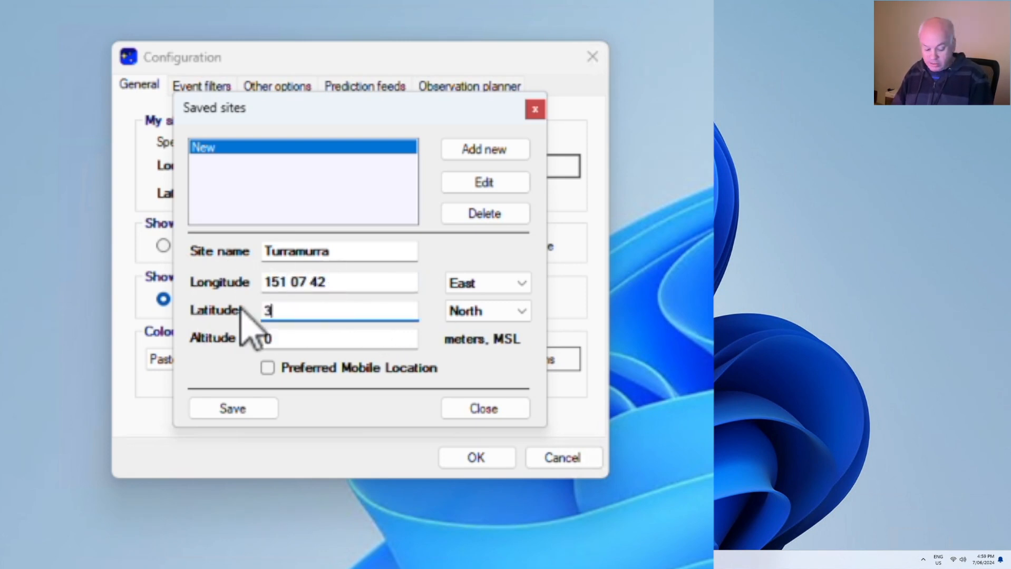
{"action": "type", "text": "3 43 56"}
{"action": "left_click", "coordinate": [481, 312]}
{"action": "left_click", "coordinate": [503, 348]}
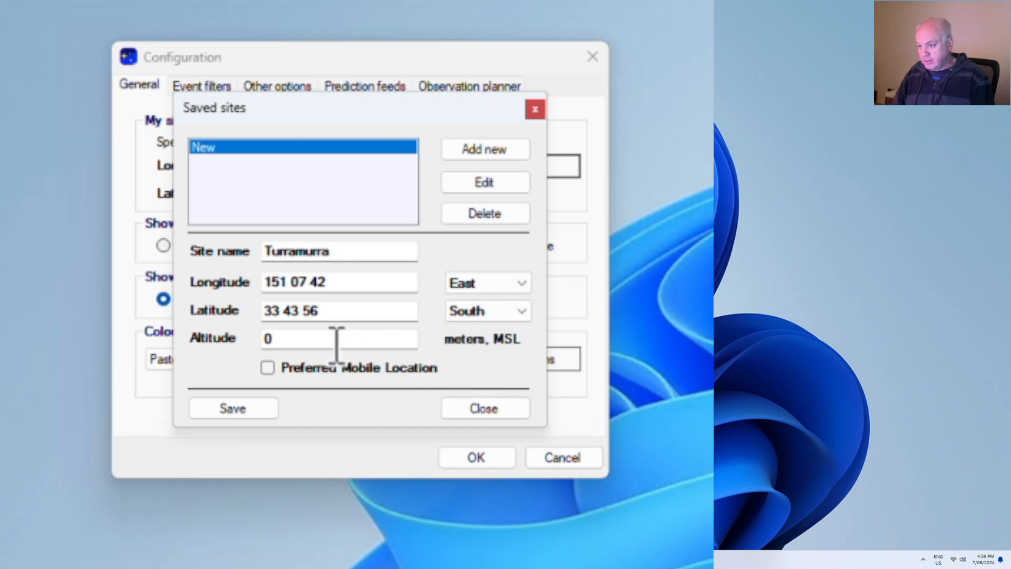
{"action": "left_click", "coordinate": [316, 346]}
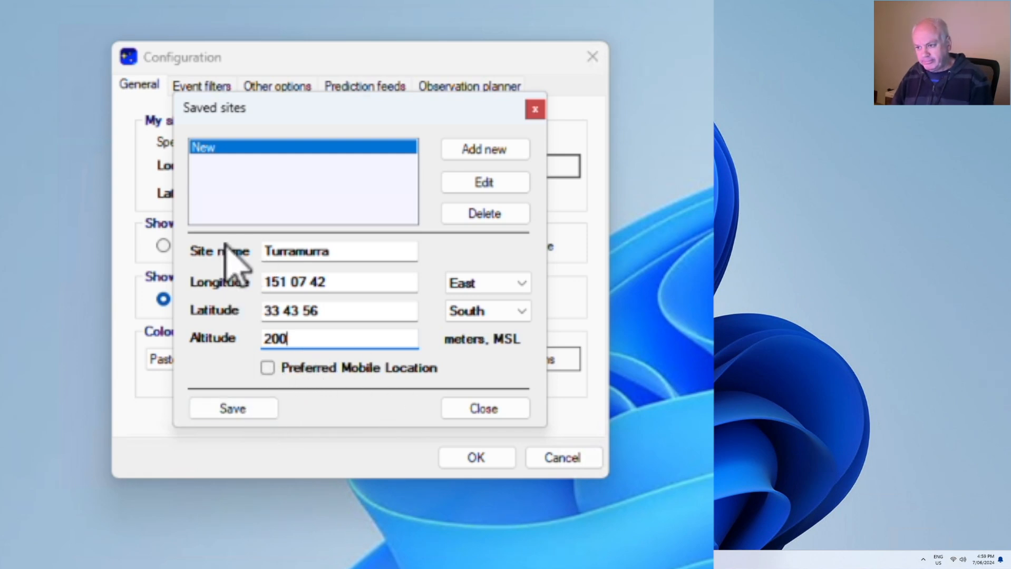
{"action": "left_click", "coordinate": [240, 411]}
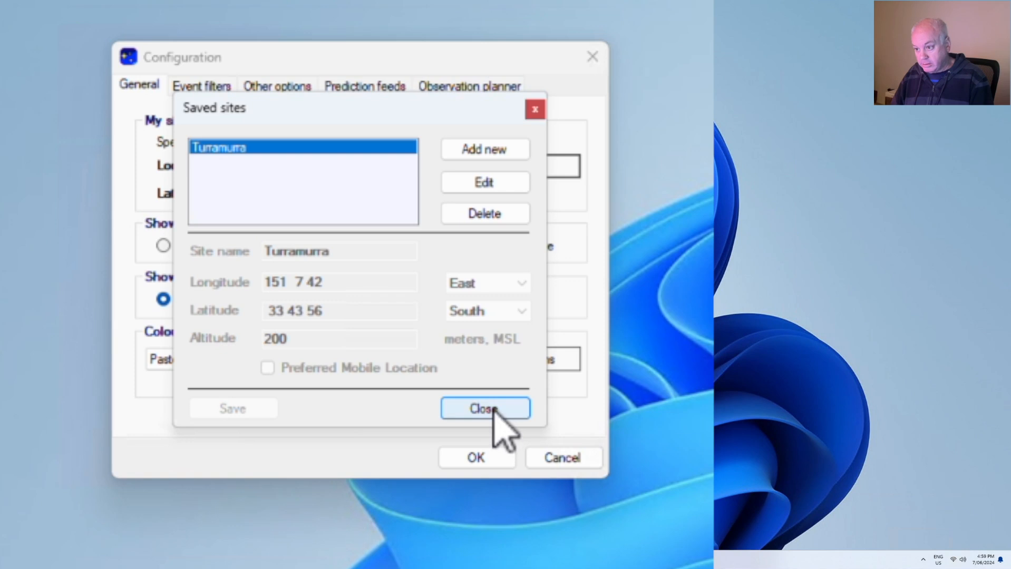
{"action": "left_click", "coordinate": [495, 410]}
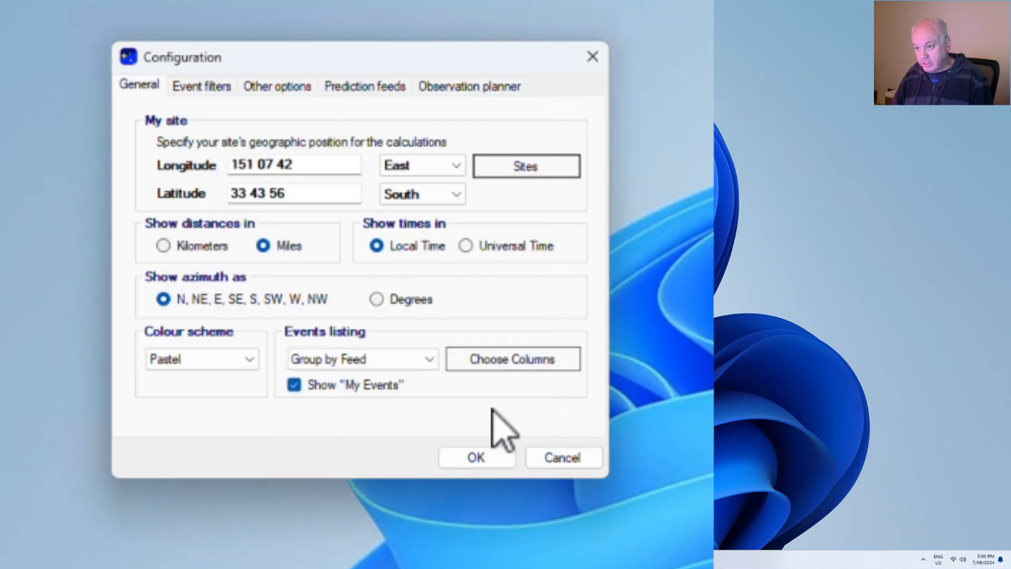
Step: Pick Turramurra from the saved Sites list and switch distances to Kilometers
{"action": "left_click", "coordinate": [524, 168]}
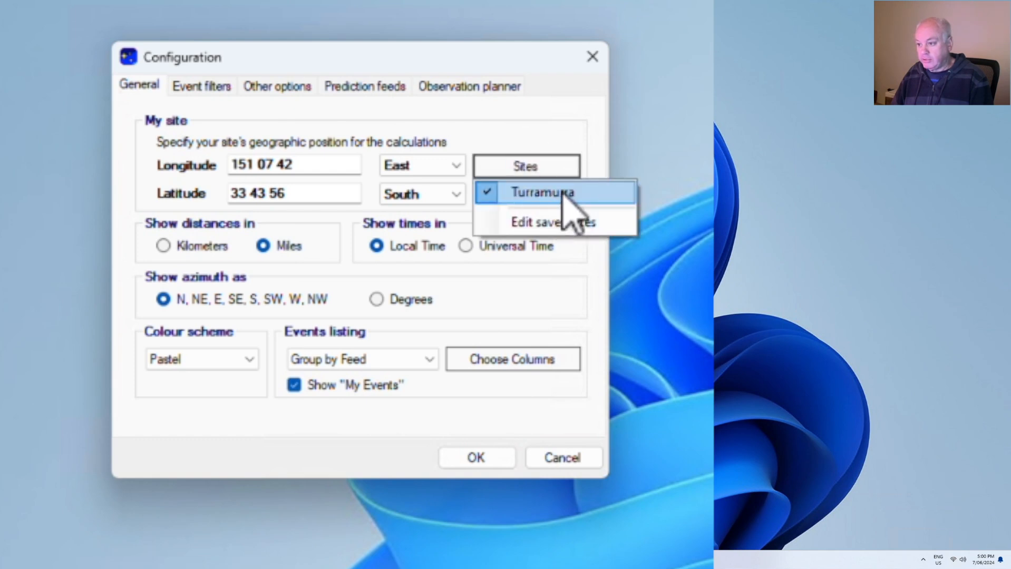
{"action": "left_click", "coordinate": [563, 194]}
{"action": "left_click", "coordinate": [541, 167]}
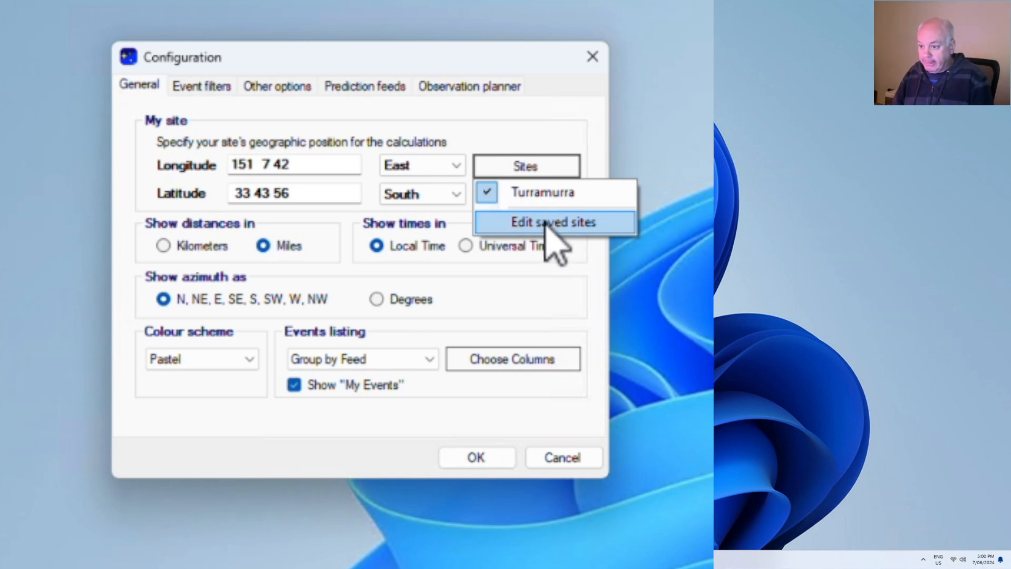
{"action": "left_click", "coordinate": [418, 273]}
{"action": "left_click", "coordinate": [165, 250]}
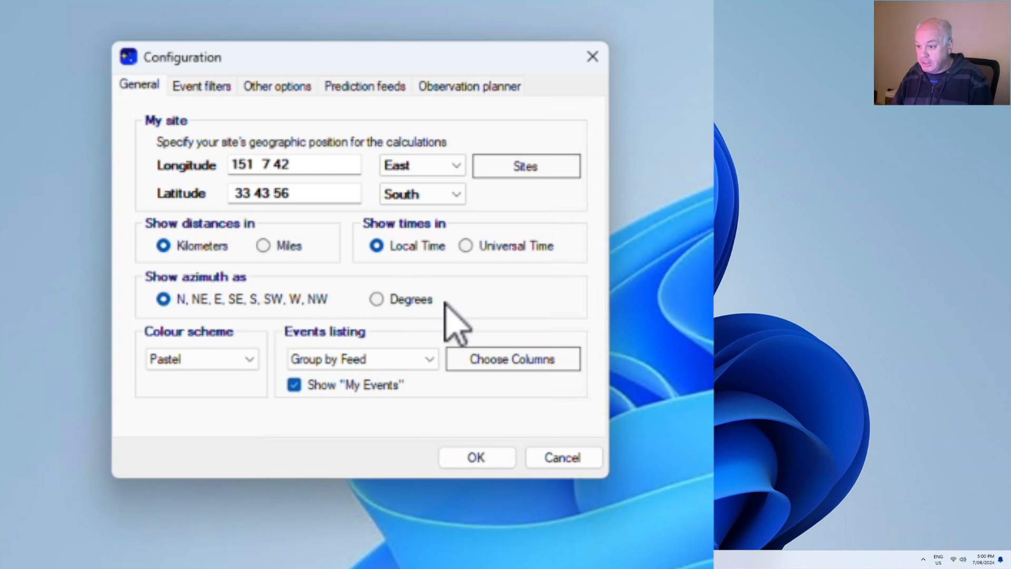
Step: Show azimuths in Degrees and switch to the Contrast colour scheme
{"action": "left_click", "coordinate": [376, 299]}
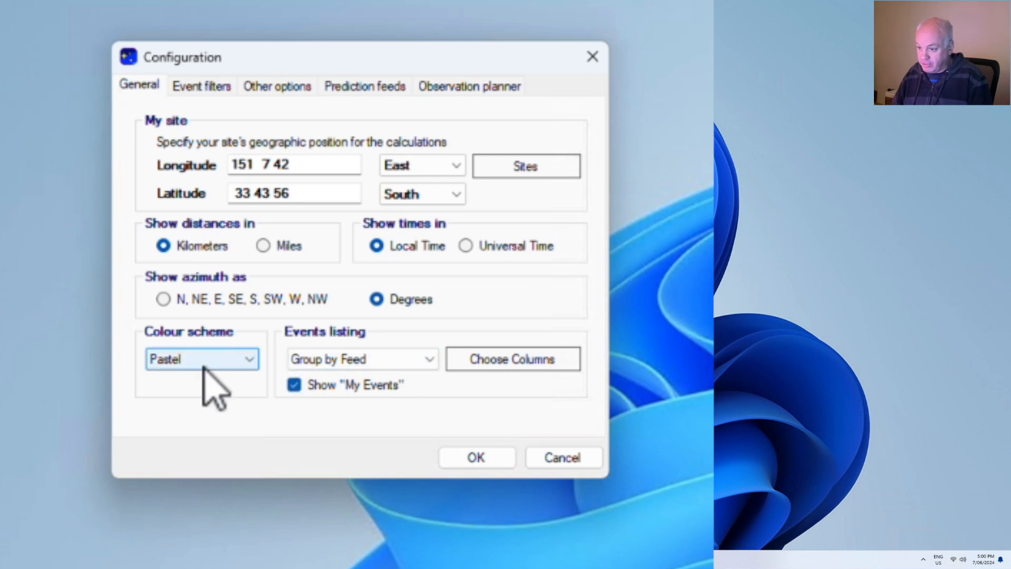
{"action": "left_click", "coordinate": [231, 360]}
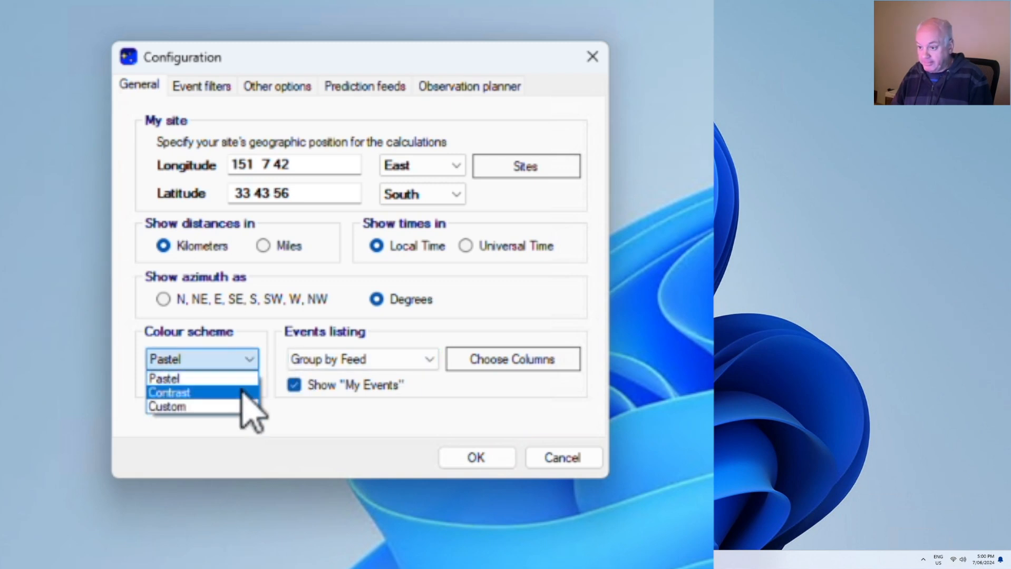
{"action": "left_click", "coordinate": [239, 390]}
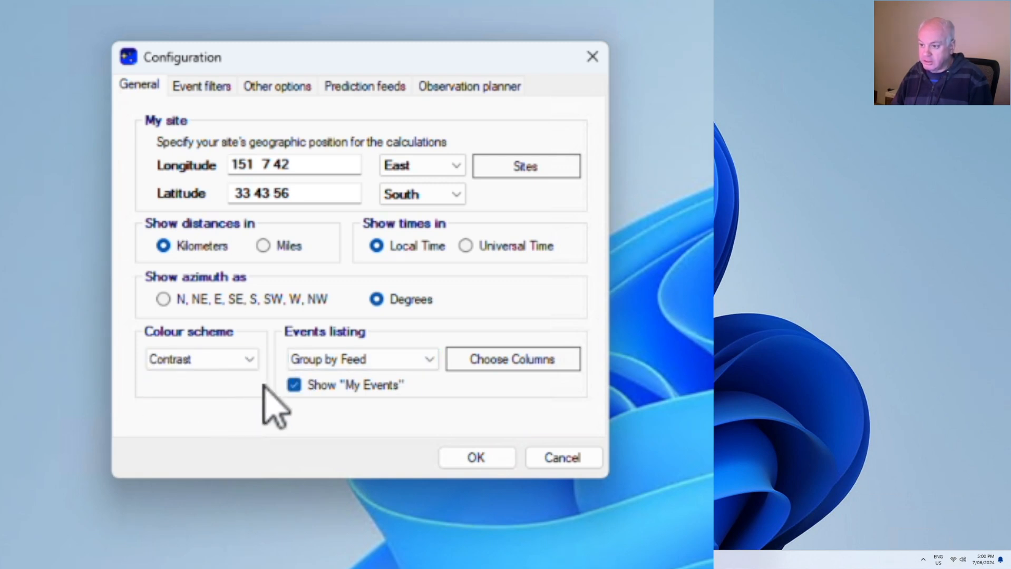
Step: List events Chronologically, turning Show "My Events" off and back on
{"action": "left_click", "coordinate": [416, 361]}
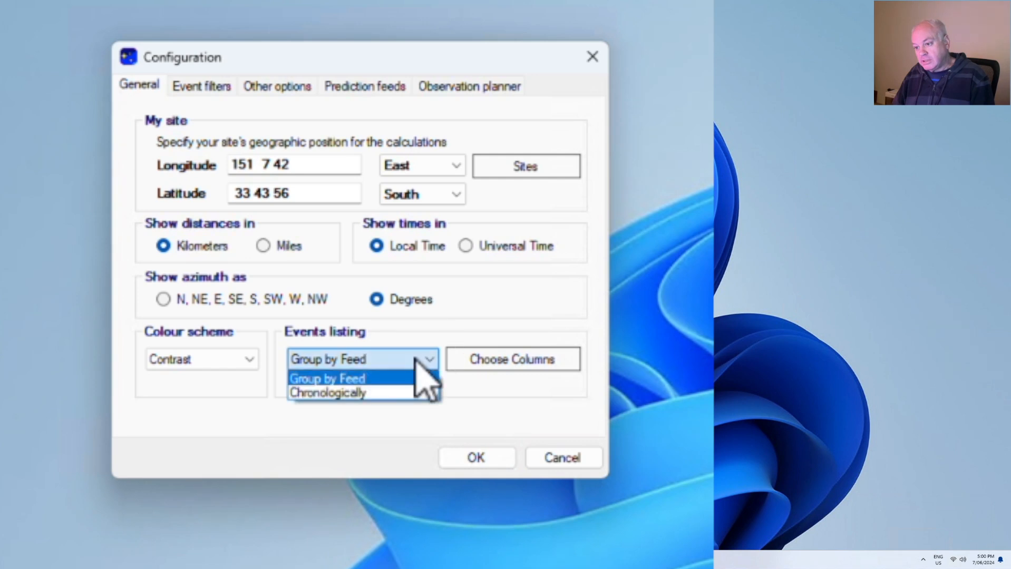
{"action": "left_click", "coordinate": [407, 396]}
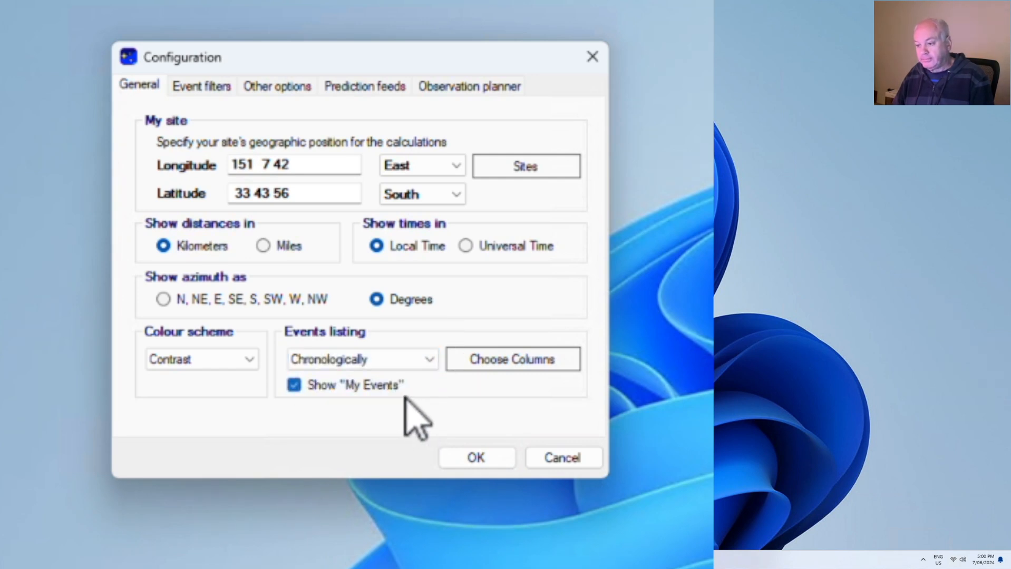
{"action": "left_click", "coordinate": [293, 386]}
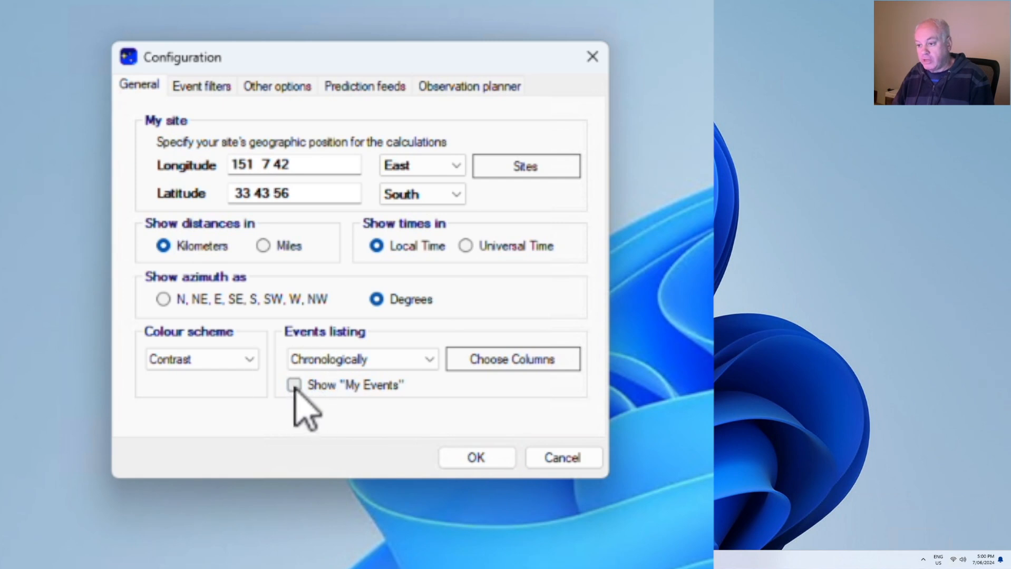
{"action": "left_click", "coordinate": [293, 387]}
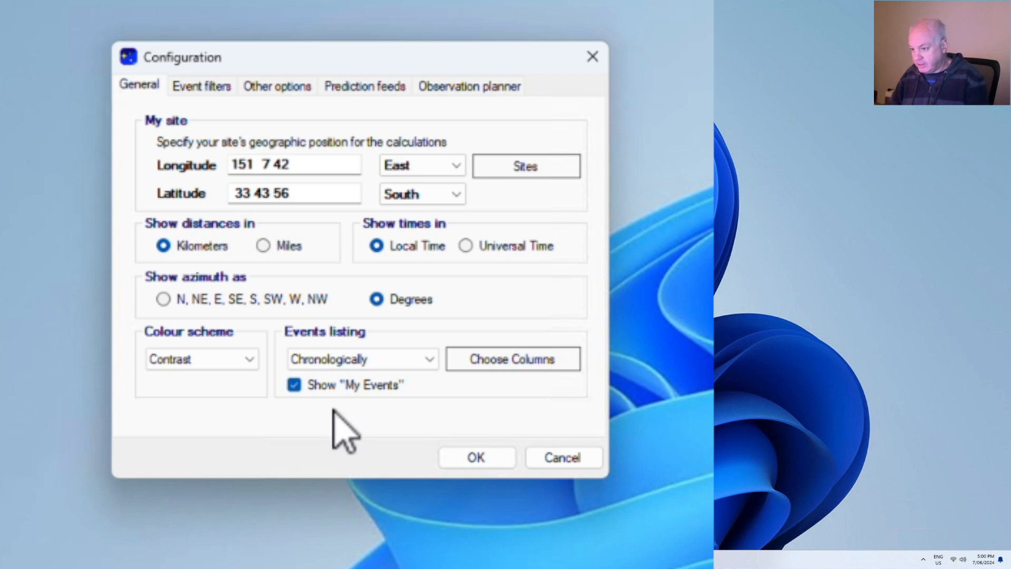
Step: In Visible Columns, untick the Magn., Rank and Last Updated columns
{"action": "left_click", "coordinate": [513, 361]}
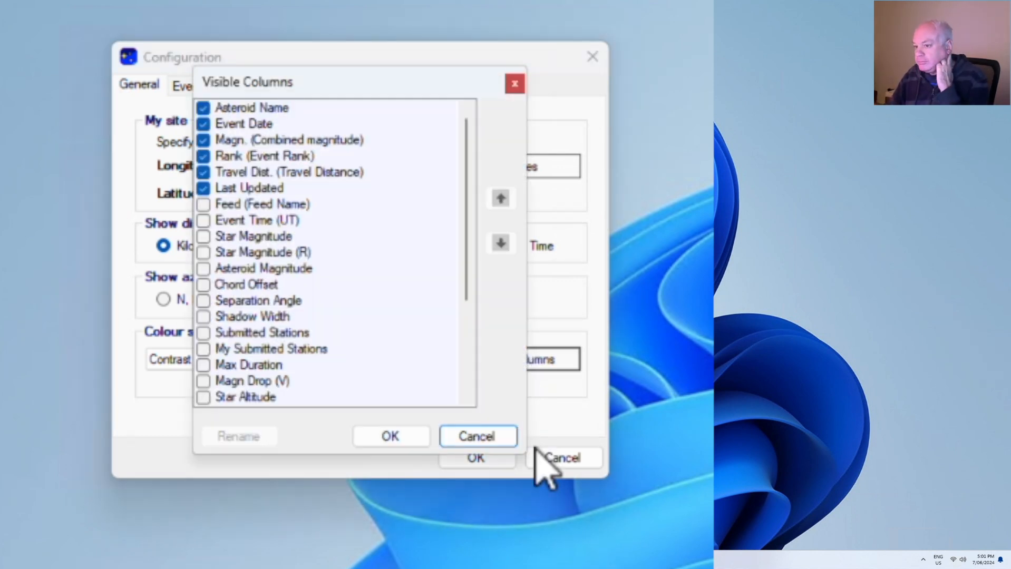
{"action": "left_click_drag", "start_coordinate": [467, 279], "coordinate": [470, 390]}
{"action": "left_click_drag", "start_coordinate": [459, 322], "coordinate": [438, 164]}
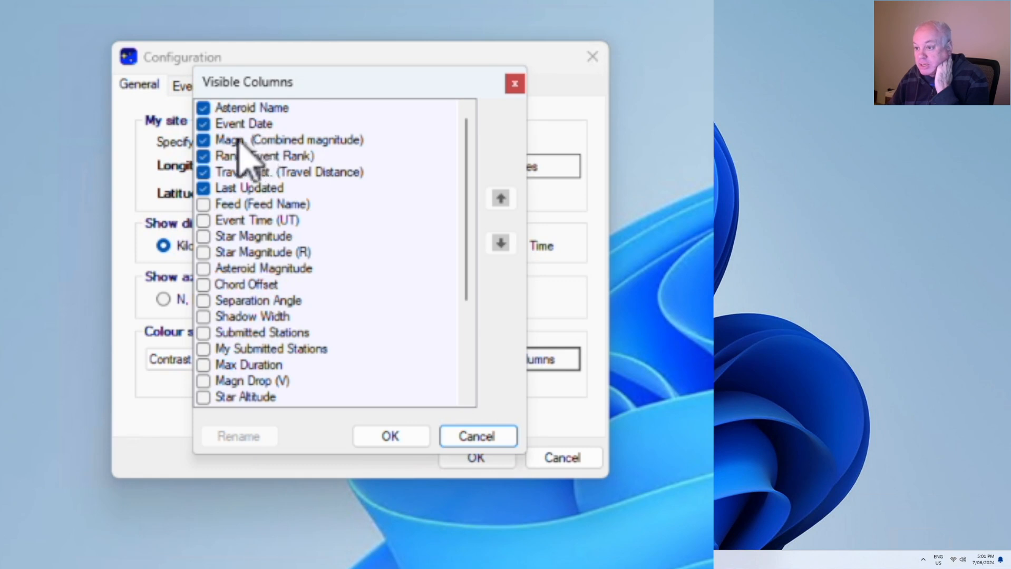
{"action": "left_click", "coordinate": [204, 140]}
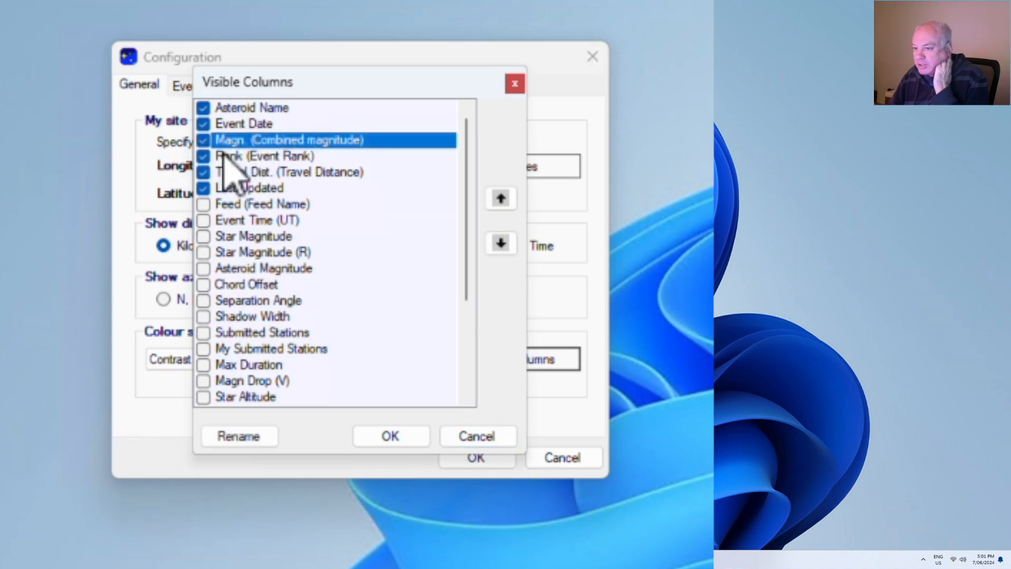
{"action": "left_click", "coordinate": [204, 140]}
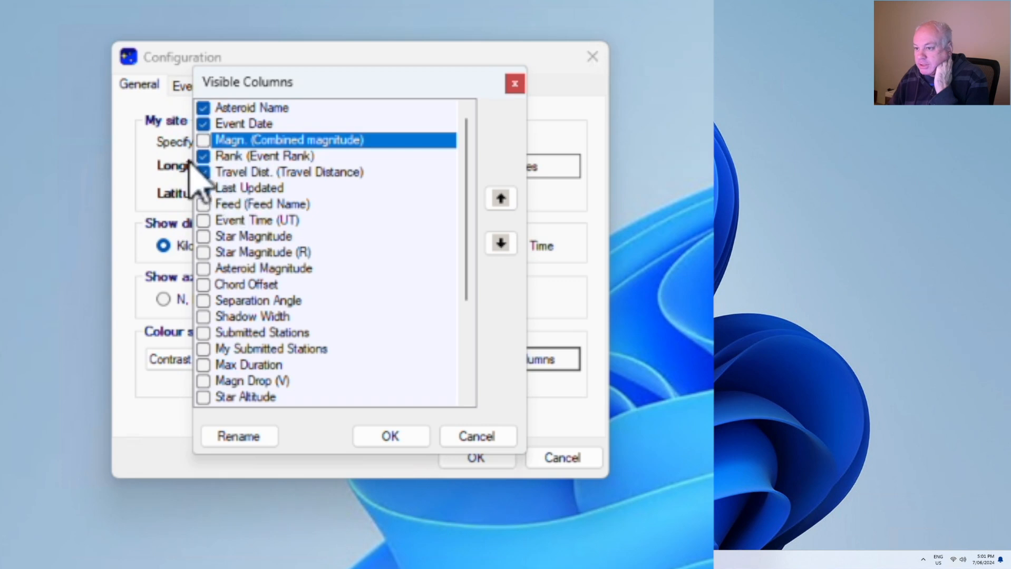
{"action": "left_click", "coordinate": [204, 157]}
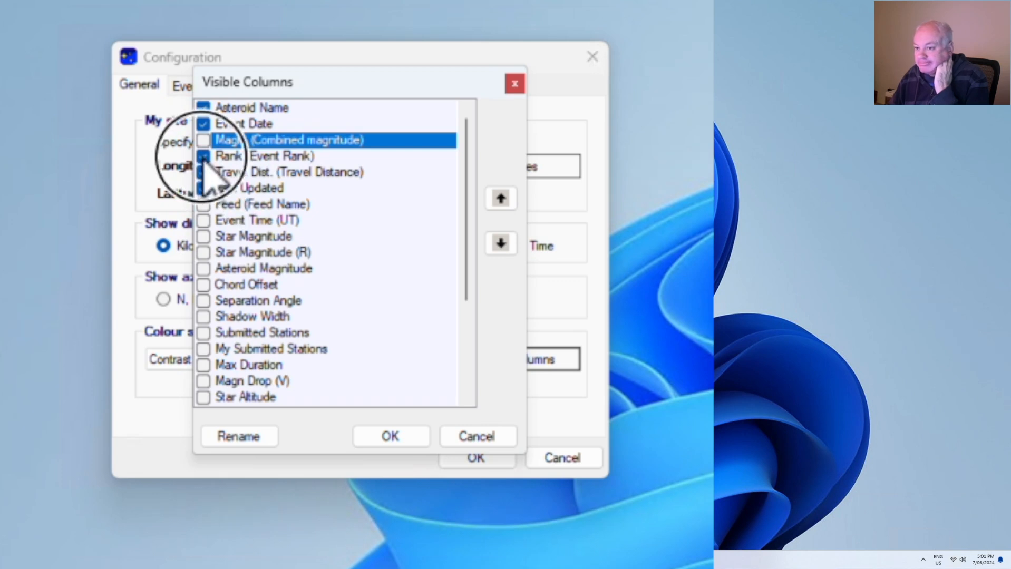
{"action": "left_click", "coordinate": [204, 157]}
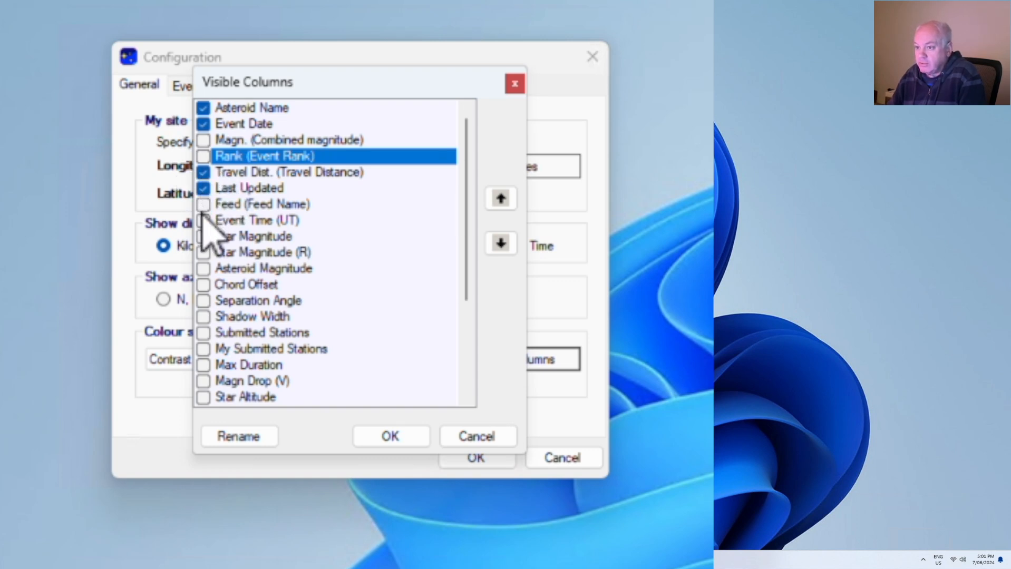
{"action": "left_click", "coordinate": [203, 189]}
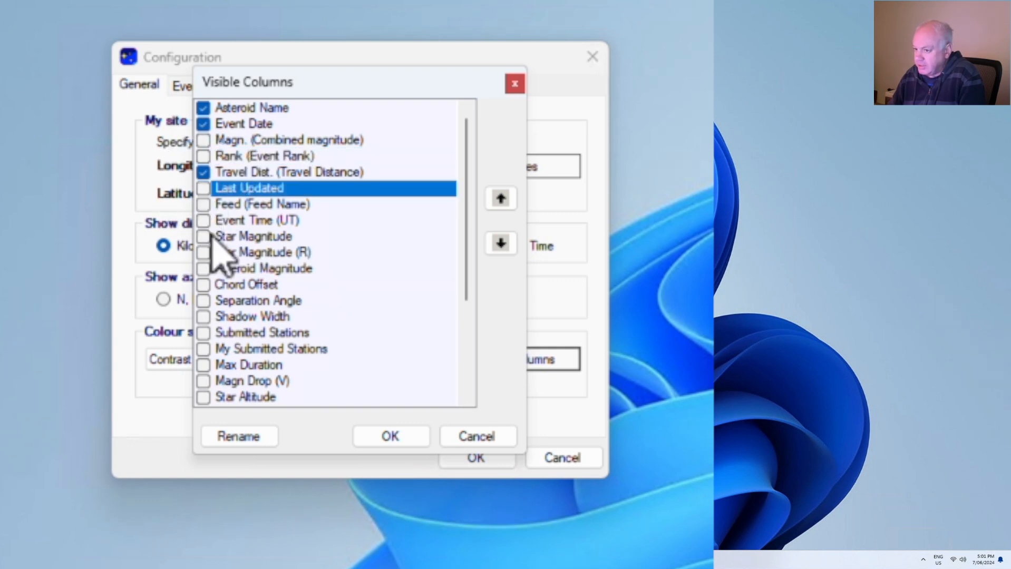
Step: Tick Feed, Event Time (UT), Star Magnitude, Asteroid Magnitude and Submitted Stations
{"action": "left_click", "coordinate": [205, 204]}
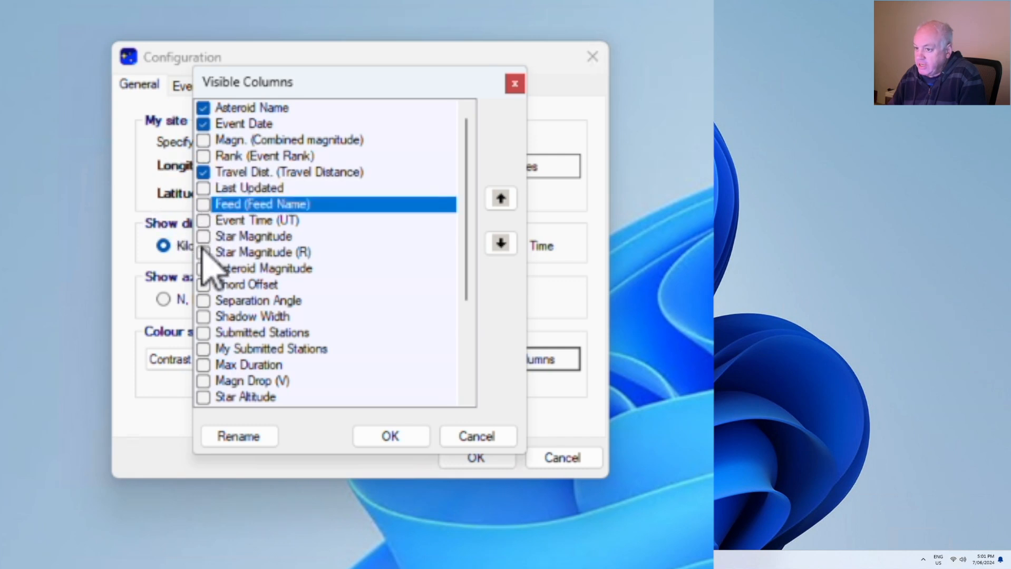
{"action": "left_click", "coordinate": [203, 205]}
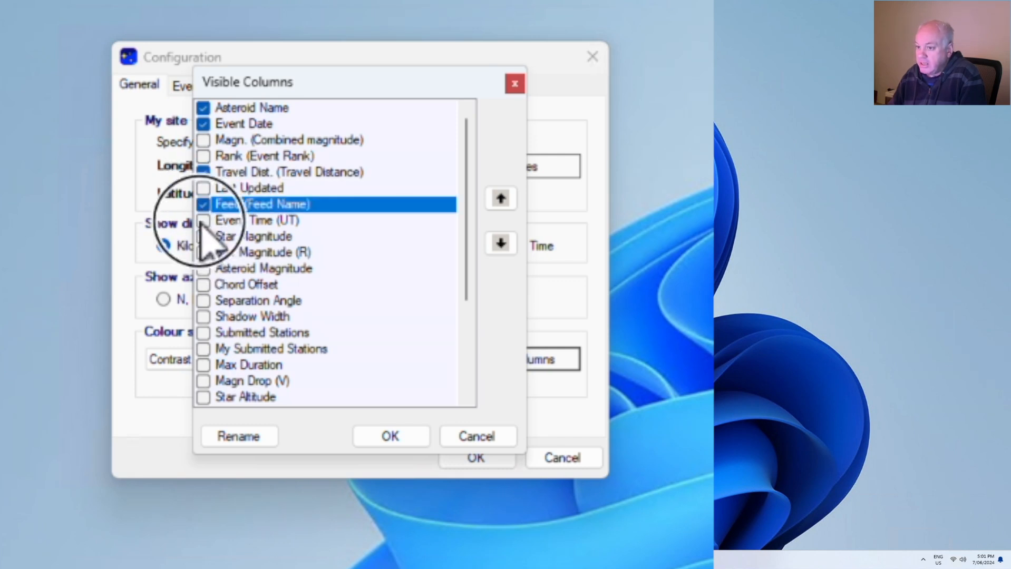
{"action": "left_click", "coordinate": [203, 221]}
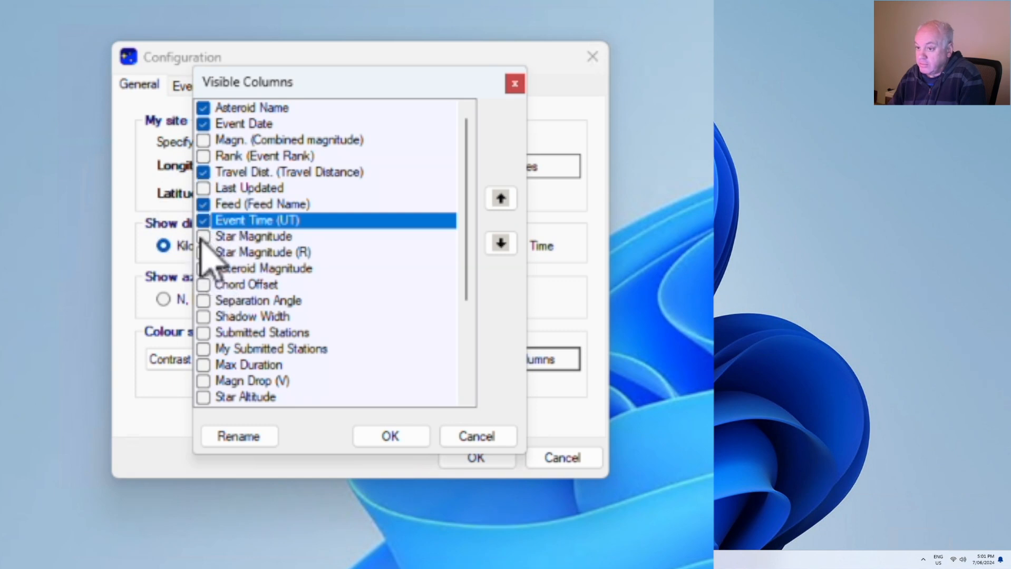
{"action": "left_click", "coordinate": [203, 237]}
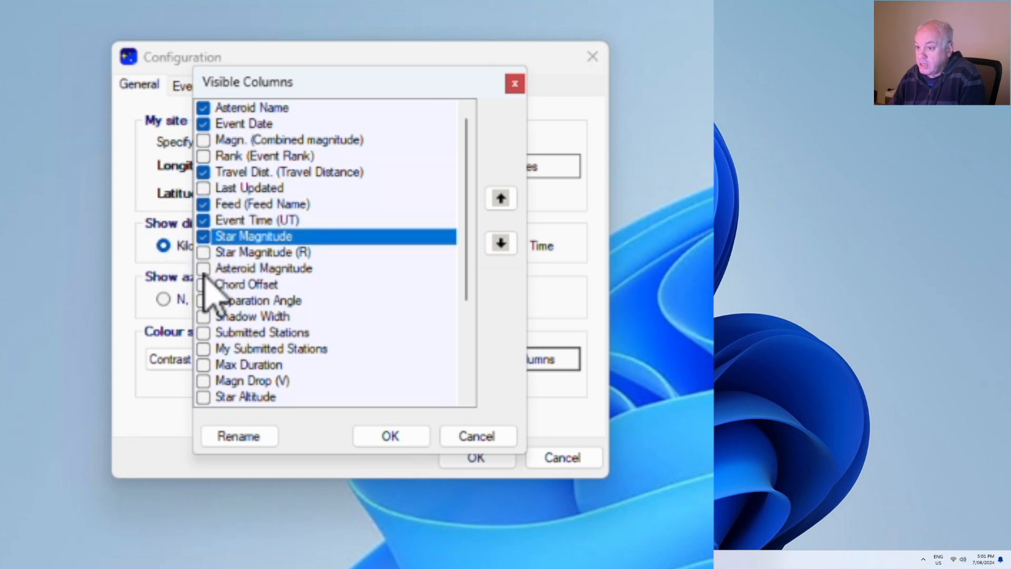
{"action": "left_click", "coordinate": [203, 268]}
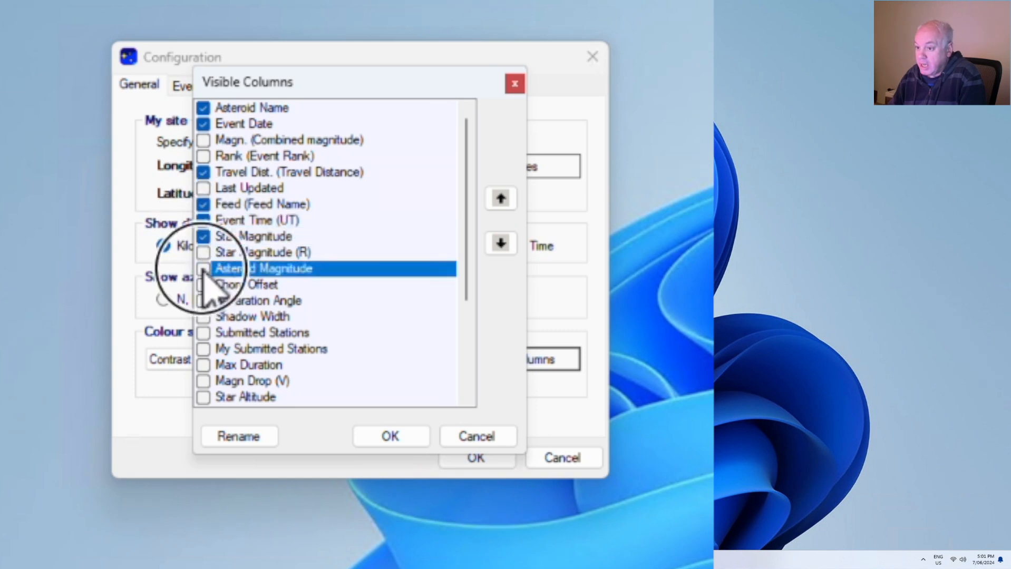
{"action": "left_click", "coordinate": [203, 334]}
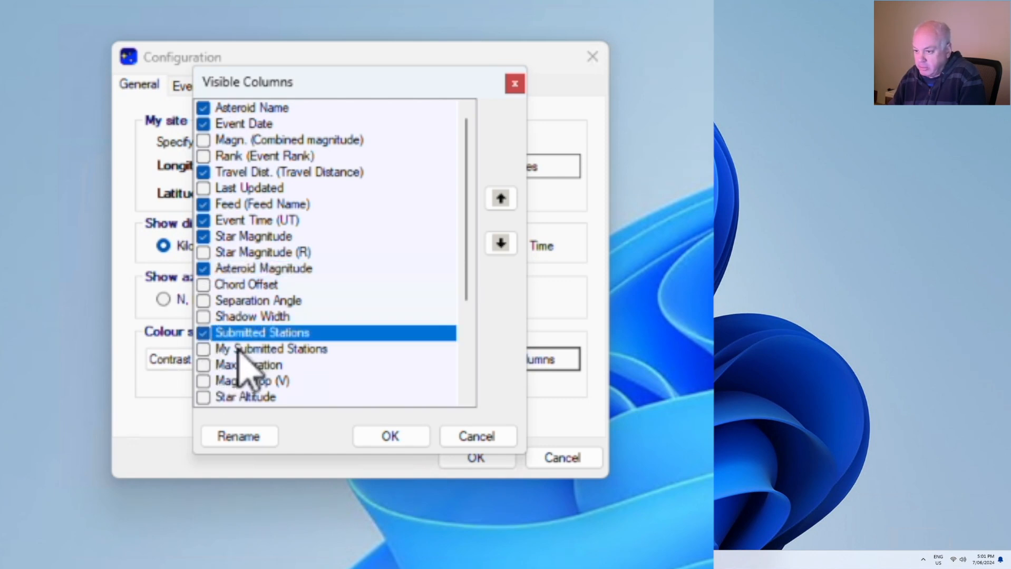
{"action": "left_click_drag", "start_coordinate": [464, 270], "coordinate": [465, 289]}
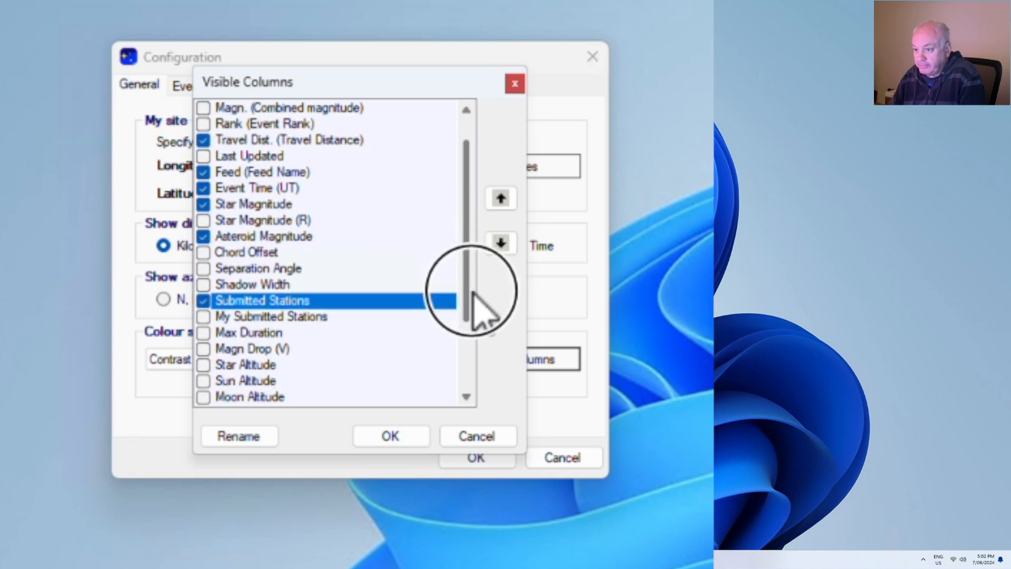
Step: Scroll further down Visible Columns and tick Probability and Remaining Time
{"action": "left_click", "coordinate": [206, 318]}
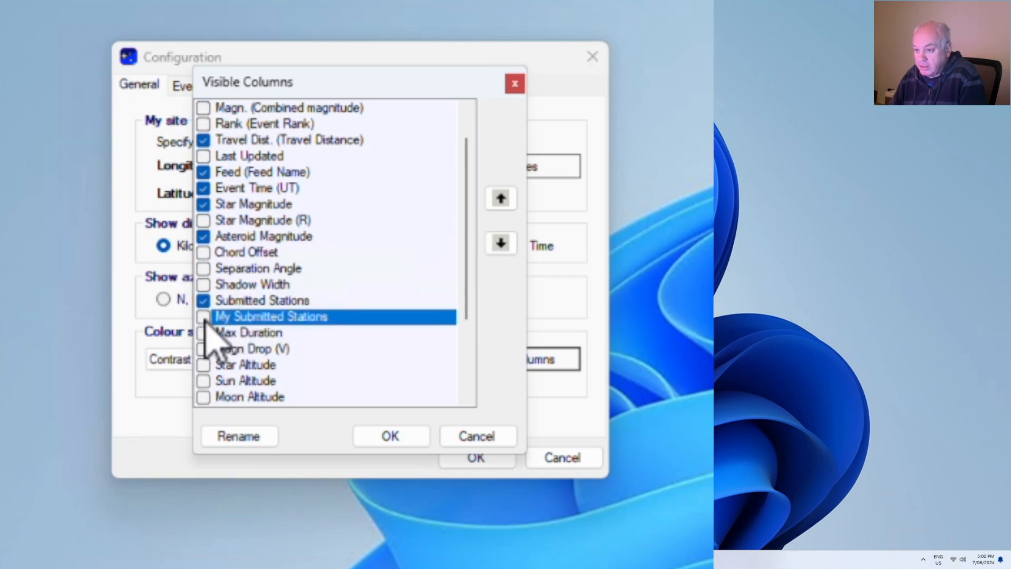
{"action": "left_click_drag", "start_coordinate": [468, 283], "coordinate": [490, 354]}
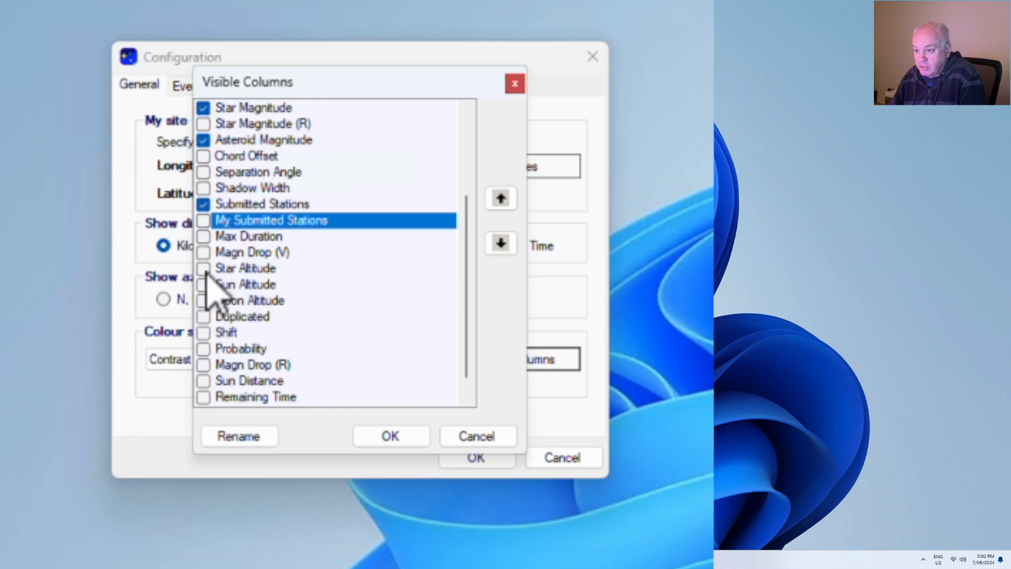
{"action": "left_click", "coordinate": [204, 349]}
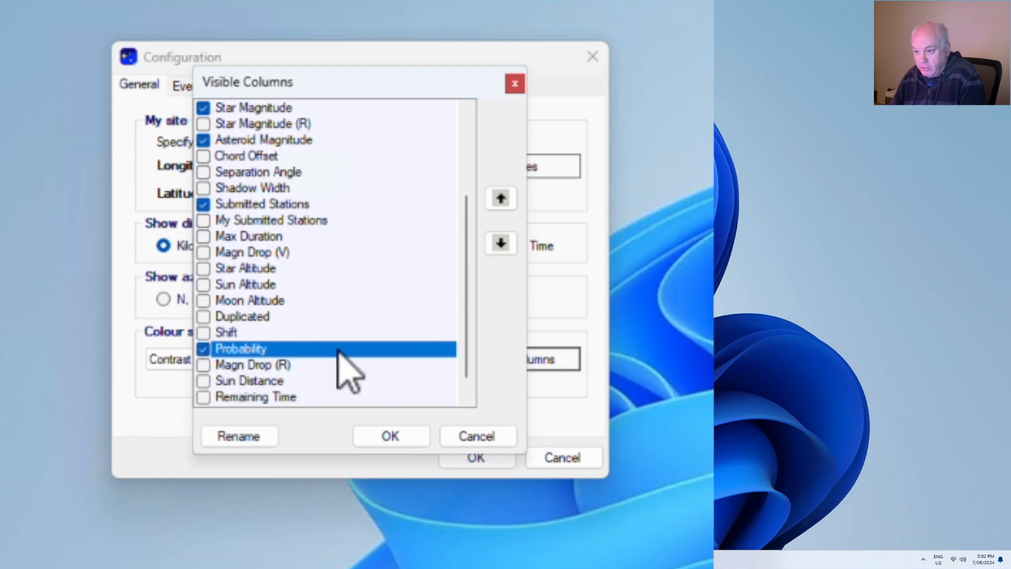
{"action": "left_click_drag", "start_coordinate": [473, 327], "coordinate": [467, 336]}
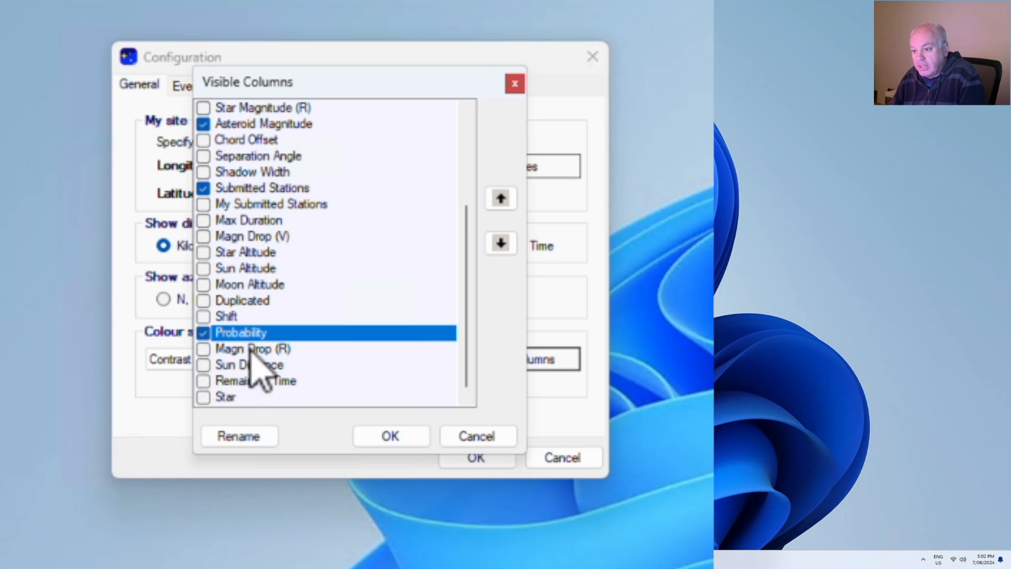
{"action": "left_click", "coordinate": [206, 385]}
{"action": "left_click", "coordinate": [203, 382]}
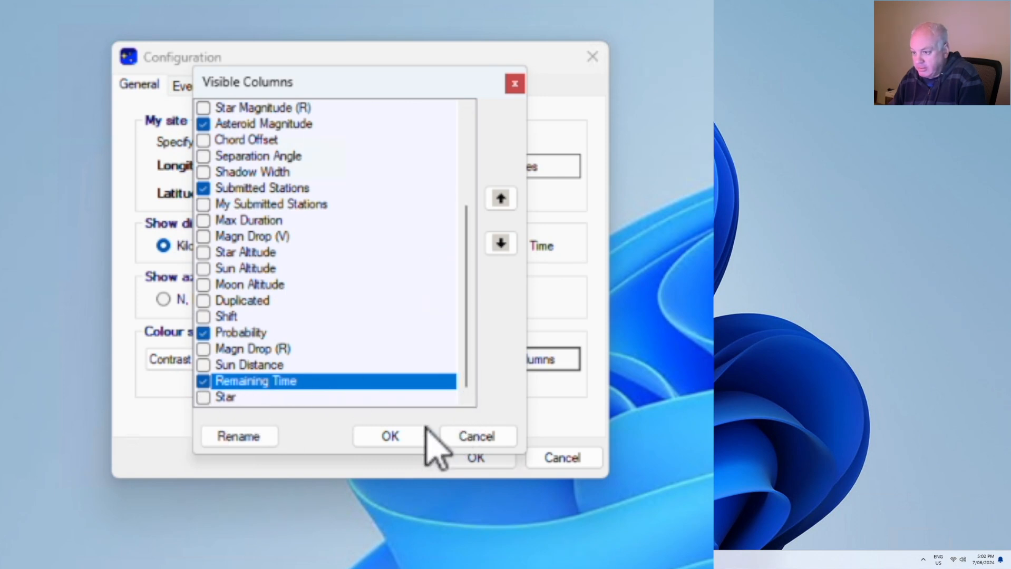
Step: Confirm the visible columns and clear the 150 km distance limit in Event filters
{"action": "left_click", "coordinate": [398, 435]}
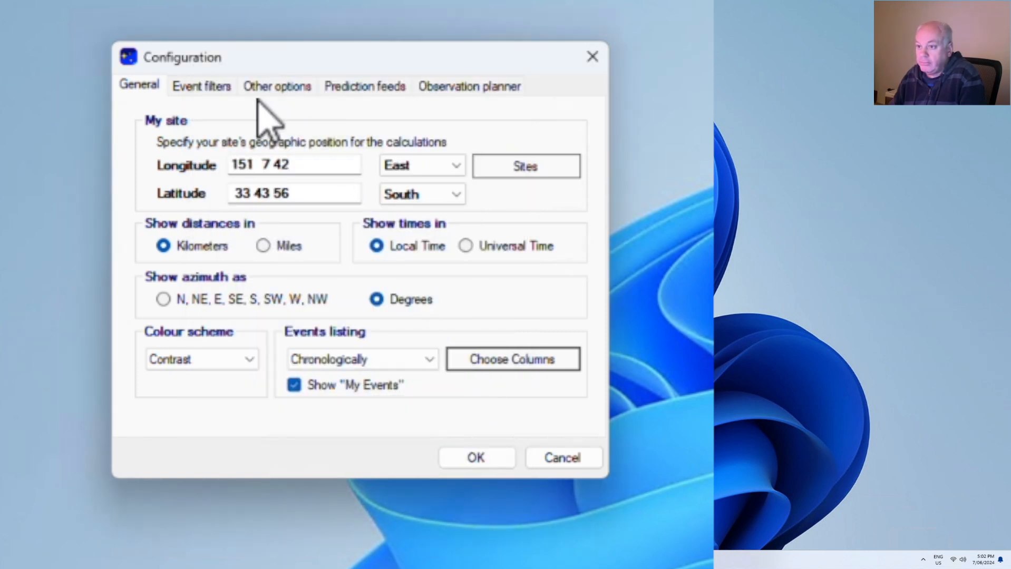
{"action": "left_click", "coordinate": [203, 86]}
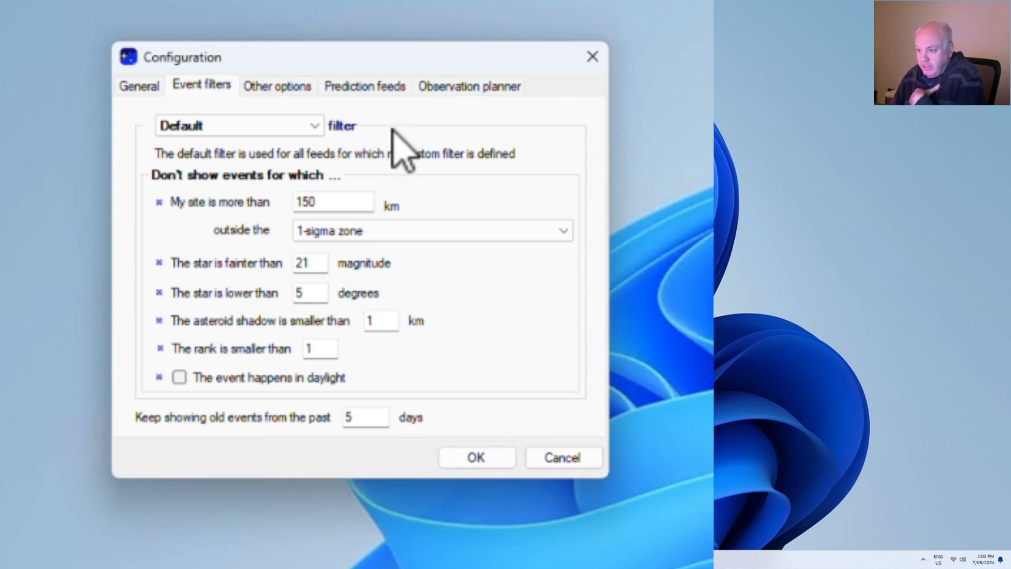
{"action": "left_click", "coordinate": [329, 202]}
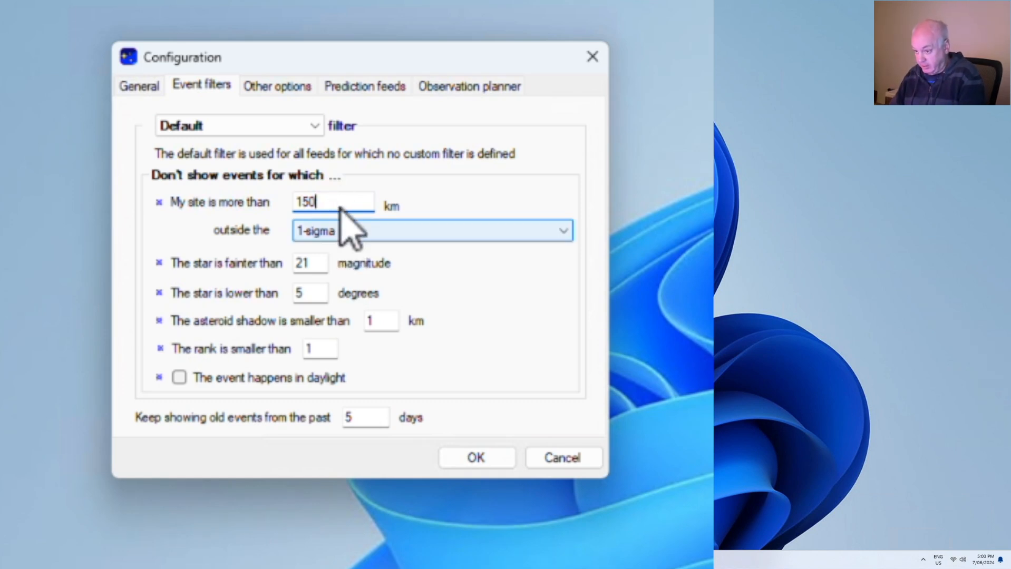
{"action": "left_click", "coordinate": [331, 205]}
{"action": "left_click_drag", "start_coordinate": [330, 206], "coordinate": [255, 221]}
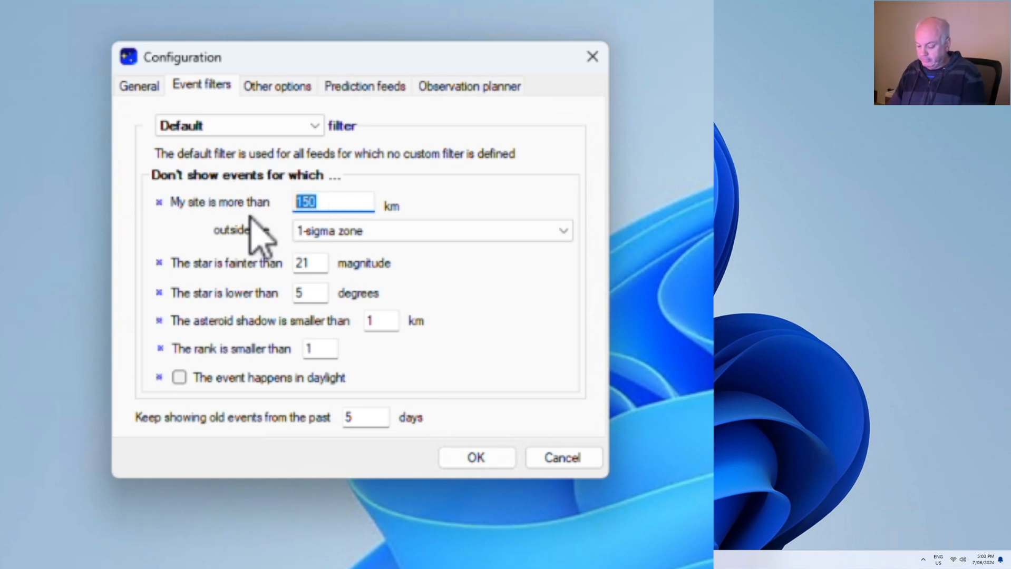
{"action": "type", "text": "5"}
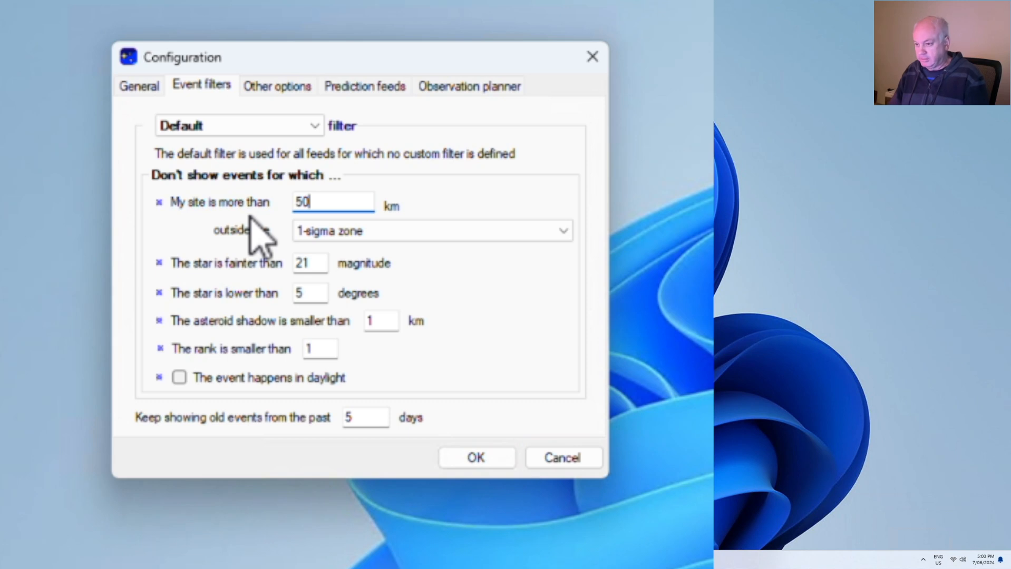
{"action": "key", "text": "BackSpace"}
{"action": "key", "text": "BackSpace"}
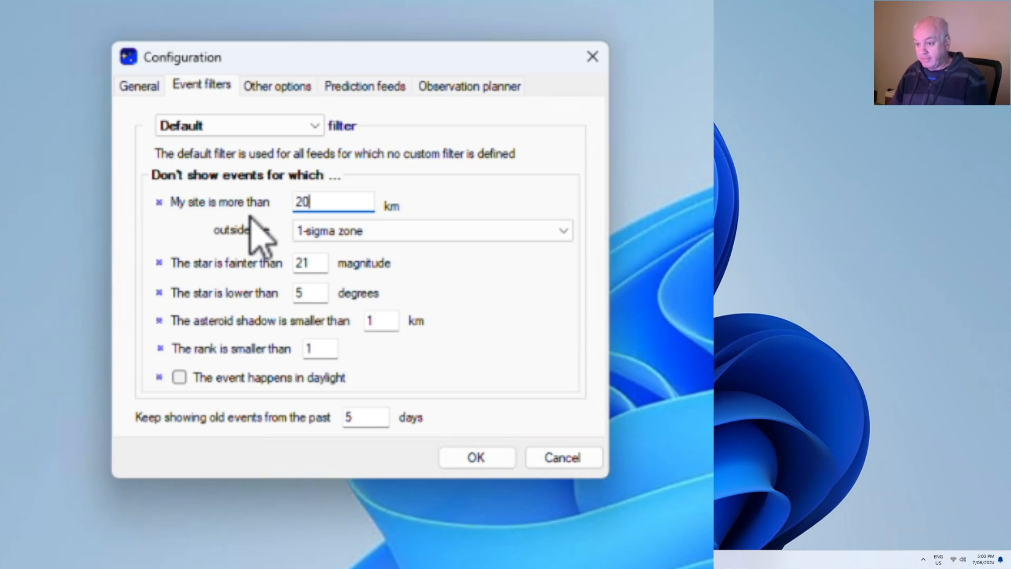
Step: Replace the star magnitude limit of 21 with 14
{"action": "left_click", "coordinate": [318, 263]}
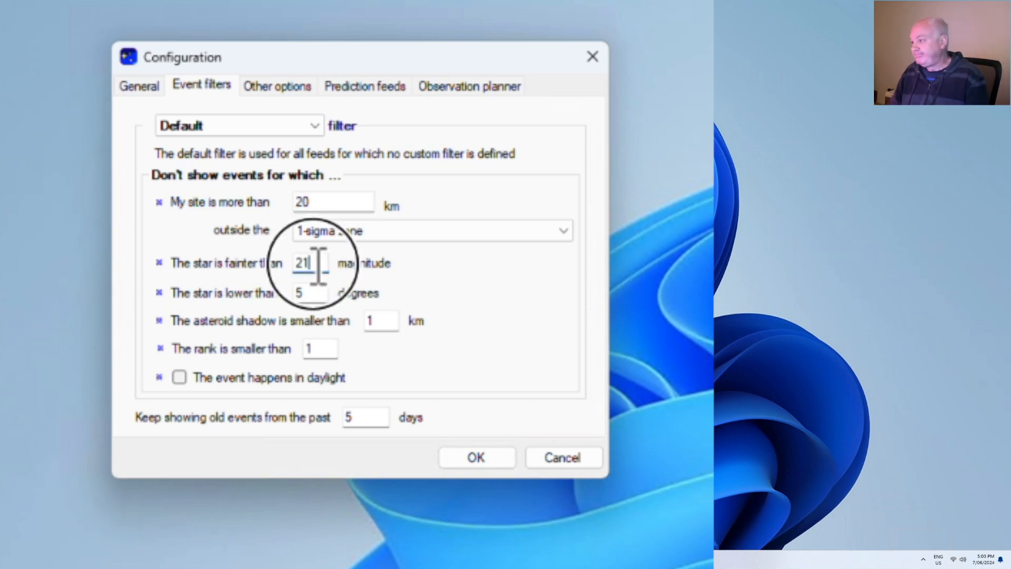
{"action": "double_click", "coordinate": [318, 263]}
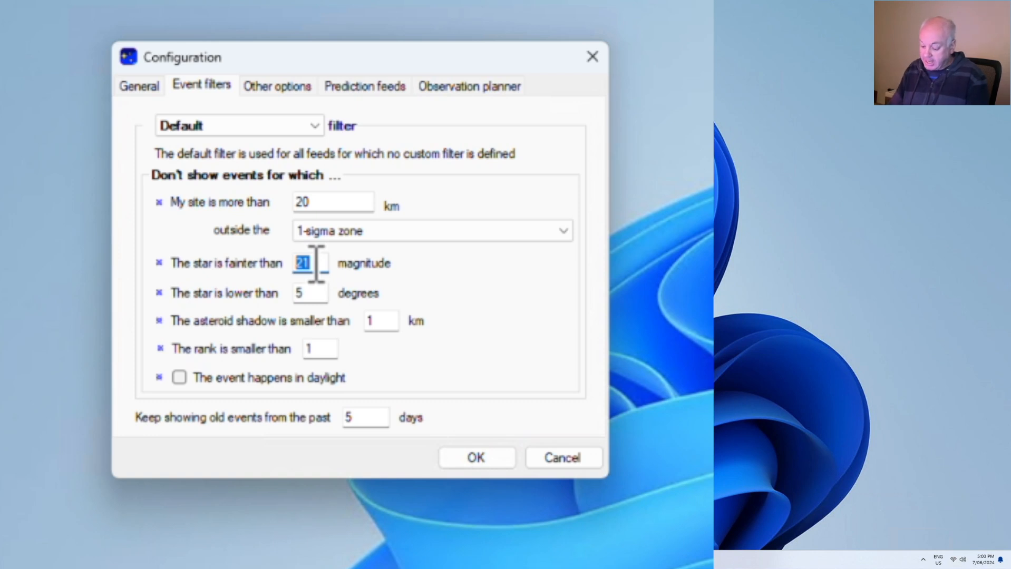
{"action": "type", "text": "14"}
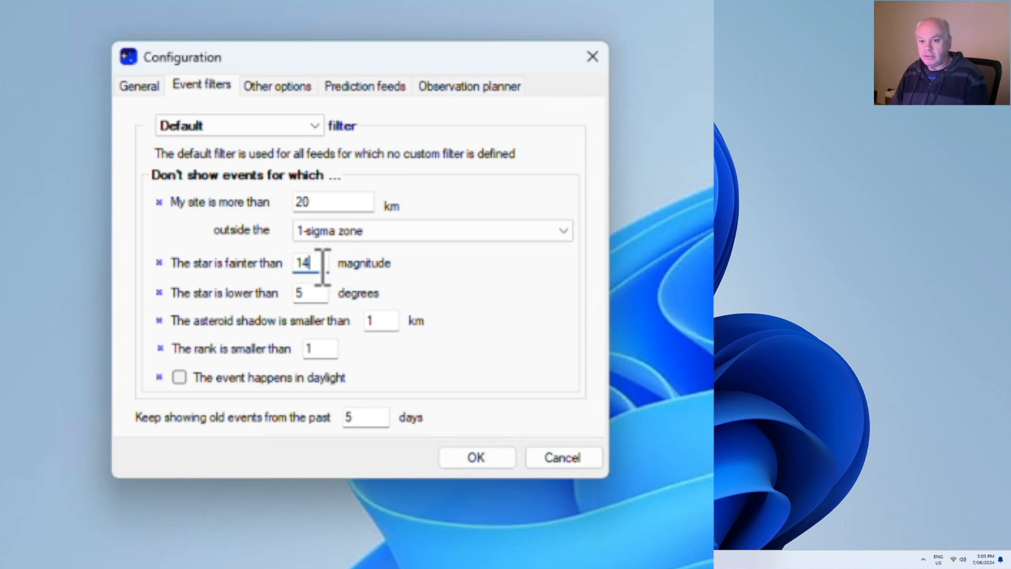
{"action": "left_click", "coordinate": [315, 294]}
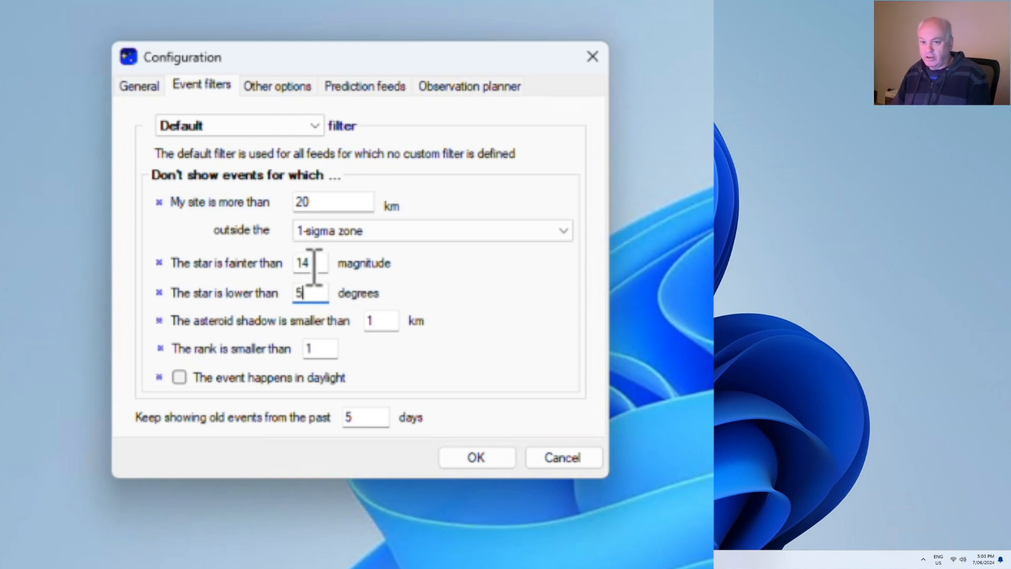
Step: Raise the minimum altitude limit to 10 degrees and hide daylight events
{"action": "double_click", "coordinate": [310, 294]}
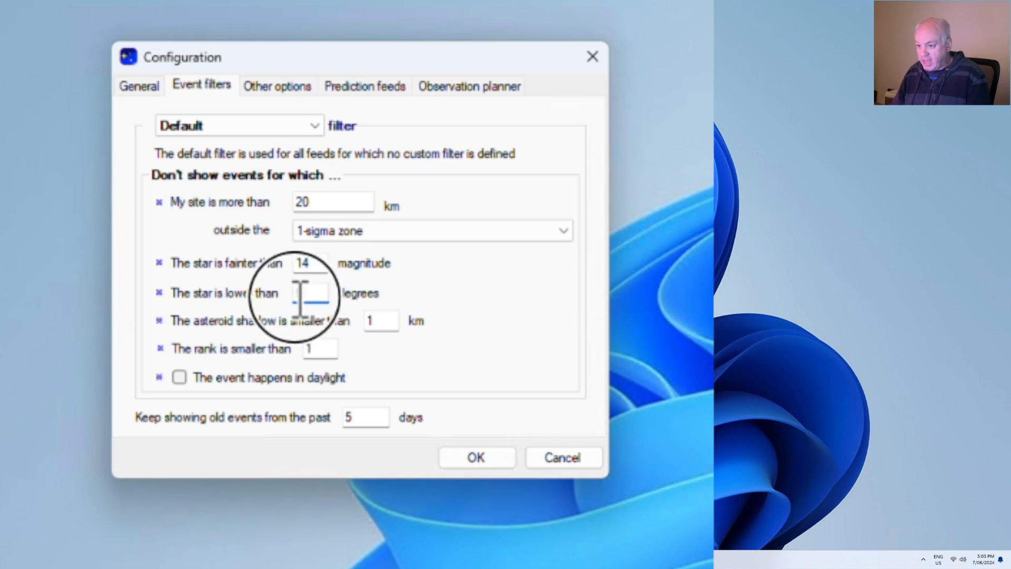
{"action": "type", "text": "10"}
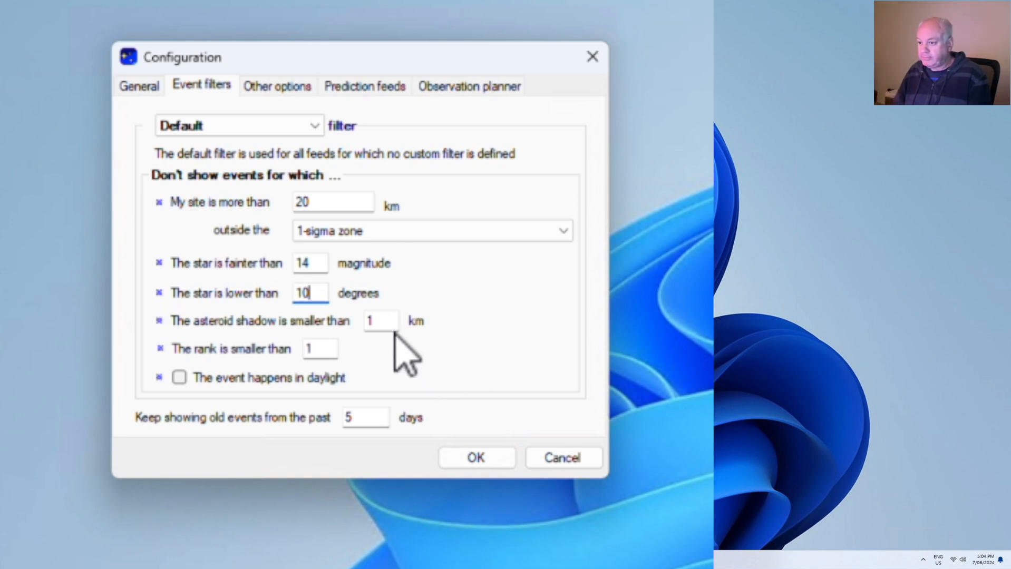
{"action": "left_click", "coordinate": [377, 321]}
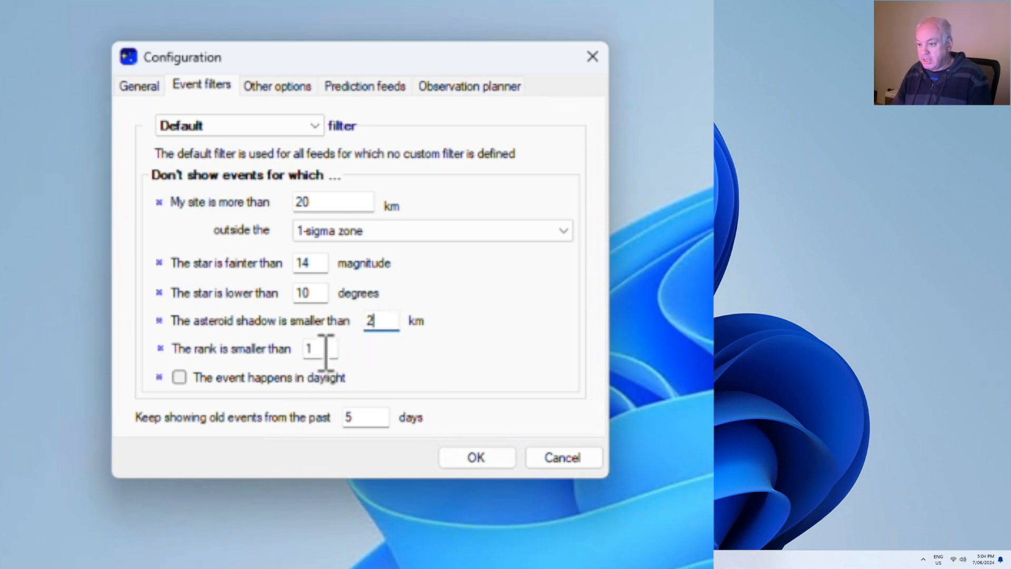
{"action": "left_click_drag", "start_coordinate": [316, 349], "coordinate": [288, 349]}
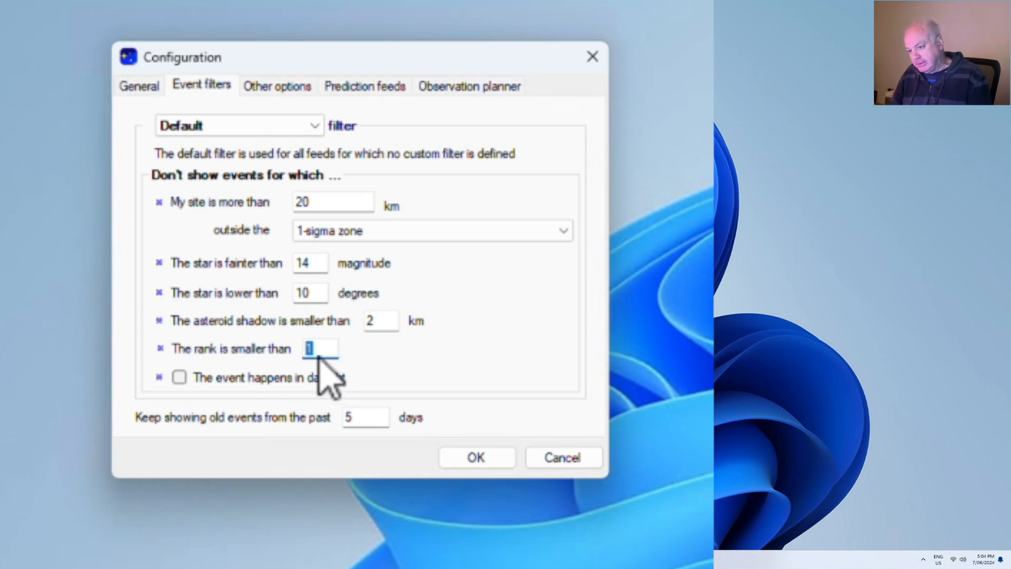
{"action": "left_click_drag", "start_coordinate": [313, 352], "coordinate": [299, 352]}
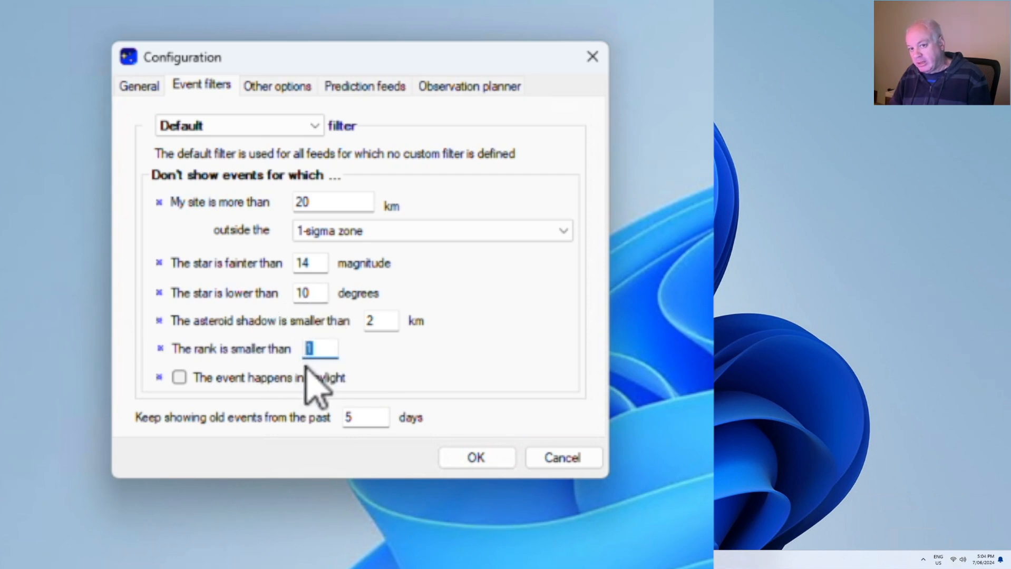
{"action": "left_click", "coordinate": [180, 378]}
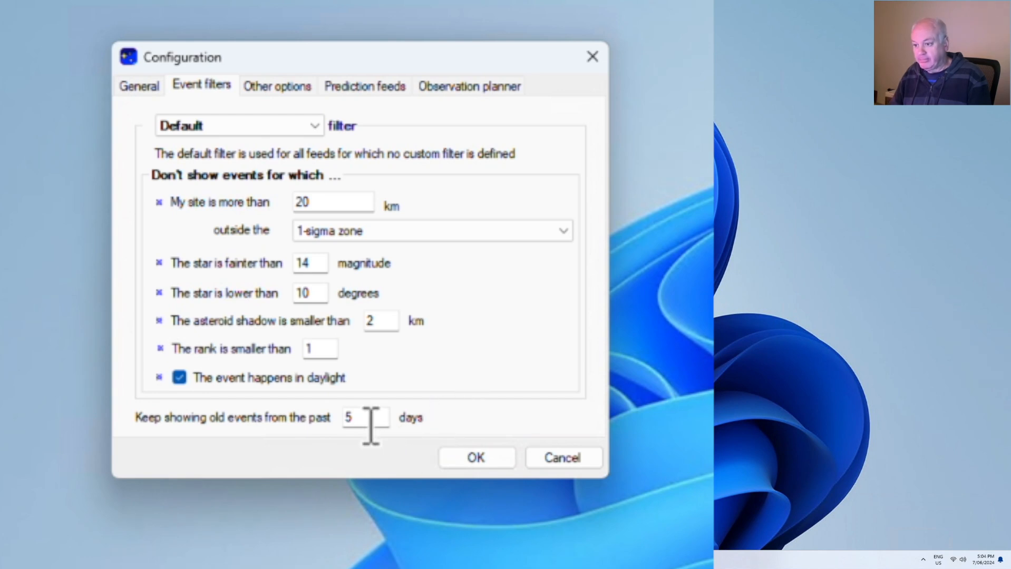
Step: Keep old events for 10 days, save the filters and acknowledge the upgrade notice
{"action": "double_click", "coordinate": [350, 418]}
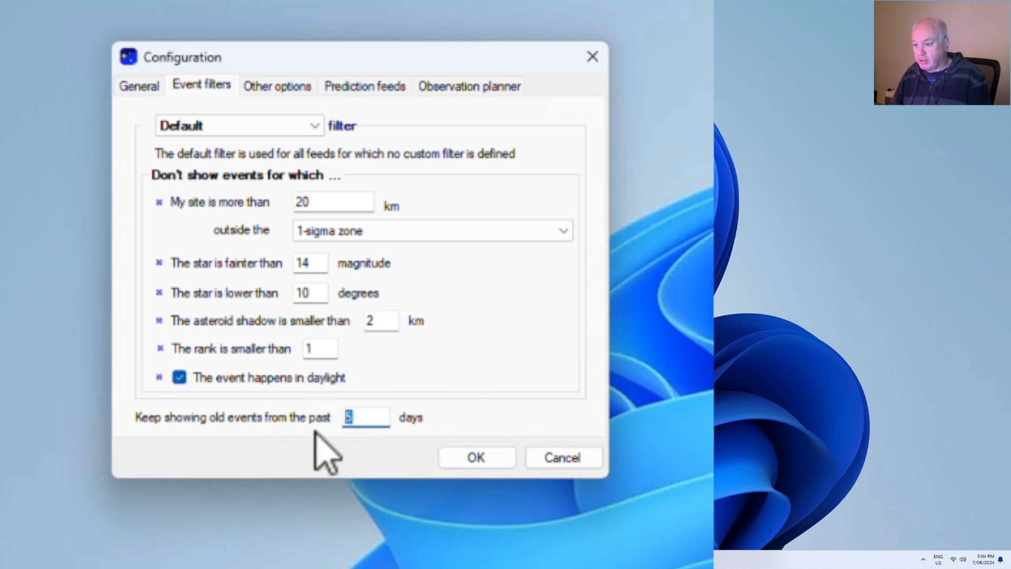
{"action": "type", "text": "10"}
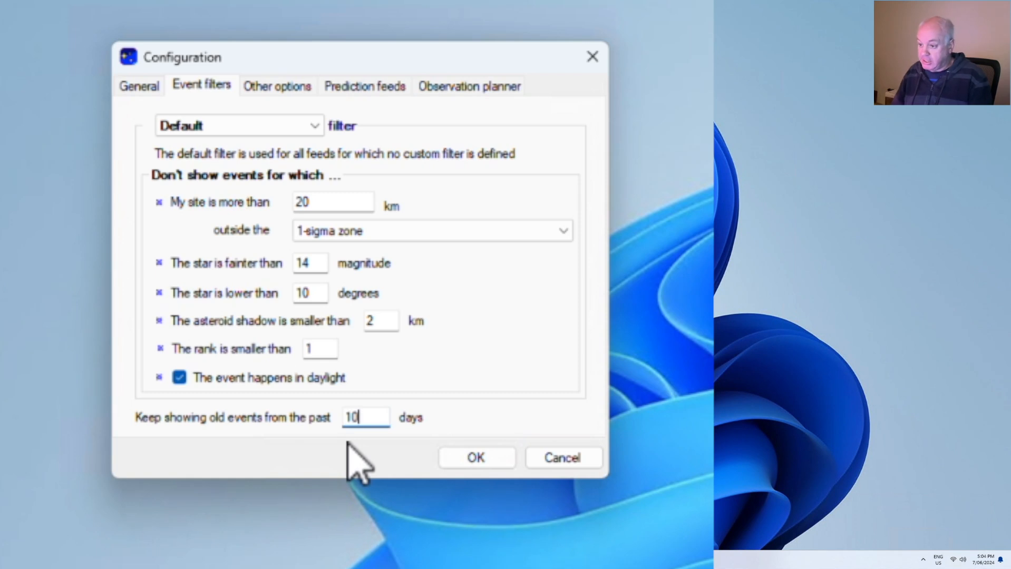
{"action": "left_click", "coordinate": [470, 459]}
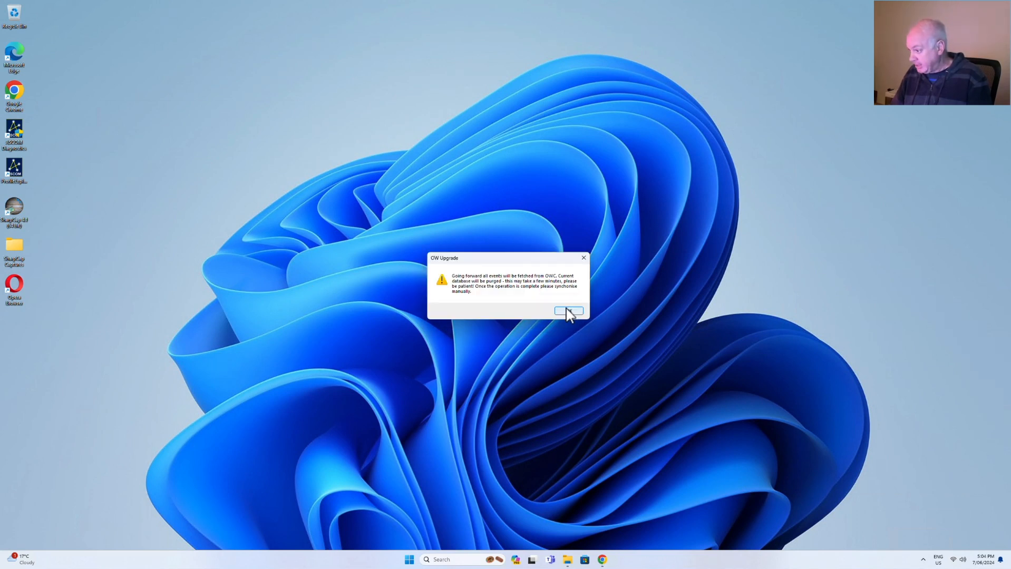
{"action": "left_click", "coordinate": [568, 312]}
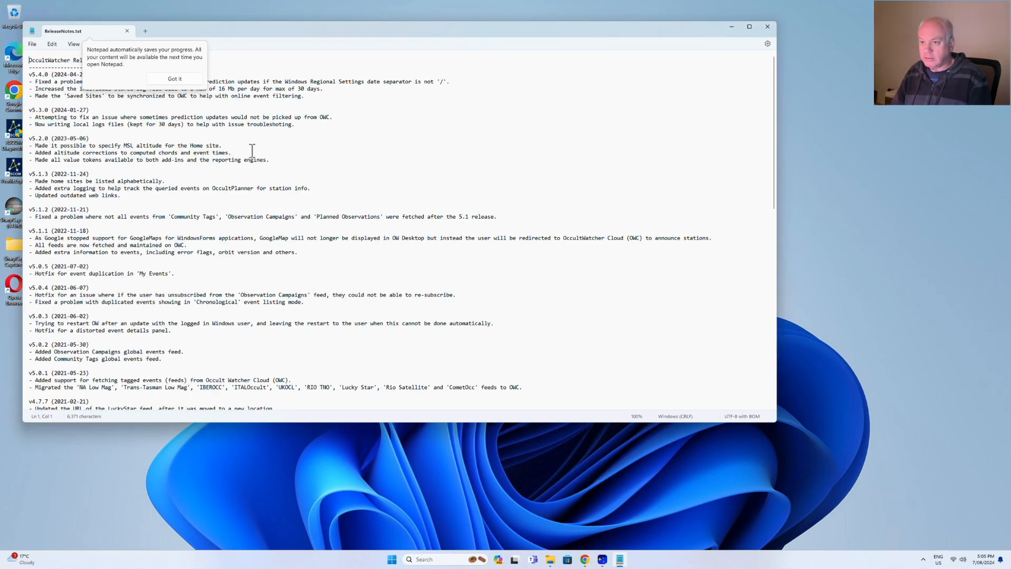
Step: Dismiss Notepad's auto-save tip and close ReleaseNotes.txt
{"action": "left_click", "coordinate": [176, 79]}
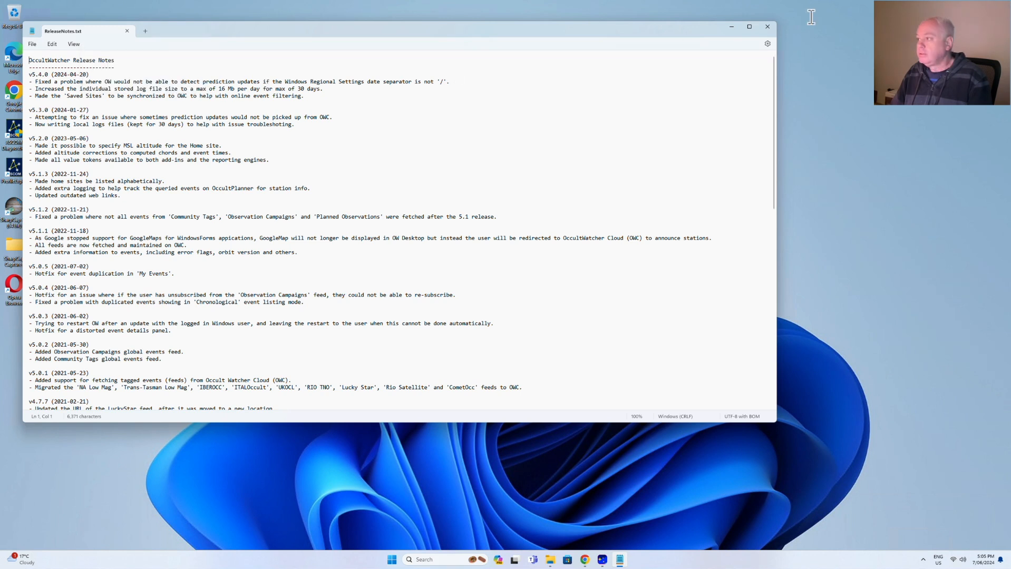
{"action": "left_click", "coordinate": [768, 27]}
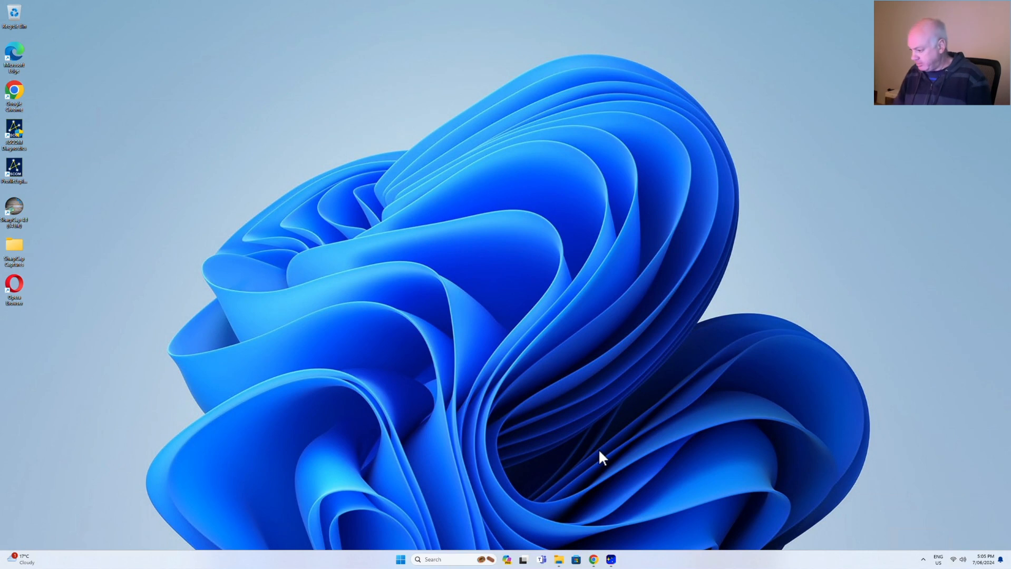
Step: Check the hidden tray icons, then restore OccultWatcher from its taskbar icon
{"action": "left_click", "coordinate": [923, 560]}
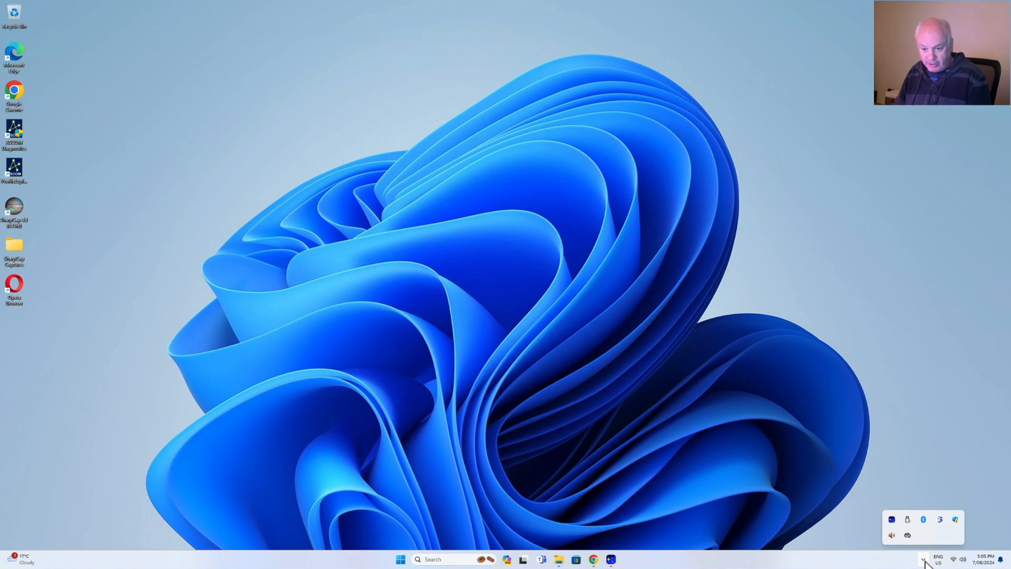
{"action": "left_click", "coordinate": [924, 561]}
{"action": "left_click", "coordinate": [924, 561]}
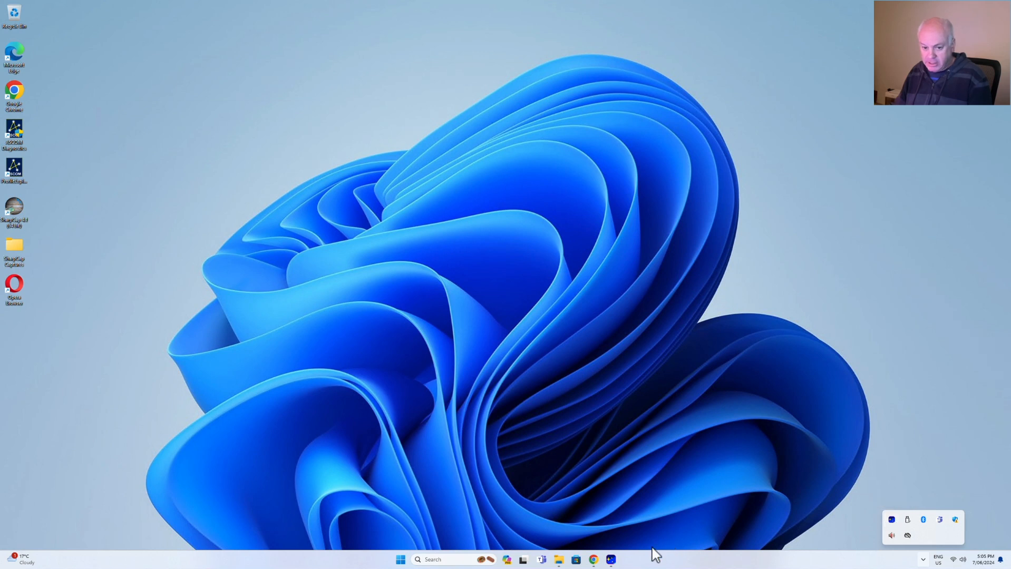
{"action": "left_click", "coordinate": [610, 562]}
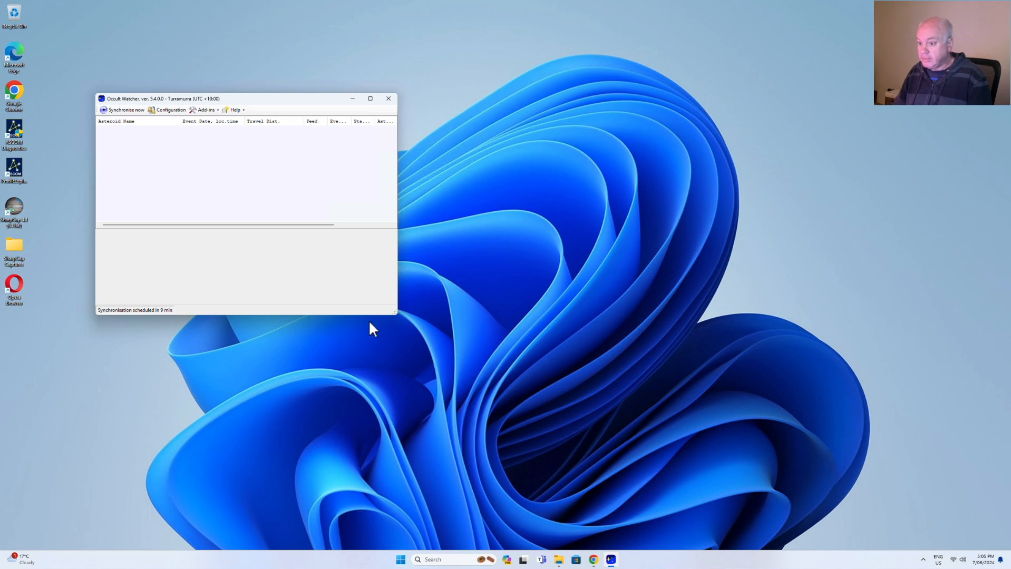
Step: Drag the window's right edge outward to reveal more columns; open and cancel Configuration
{"action": "left_click_drag", "start_coordinate": [398, 304], "coordinate": [773, 410]}
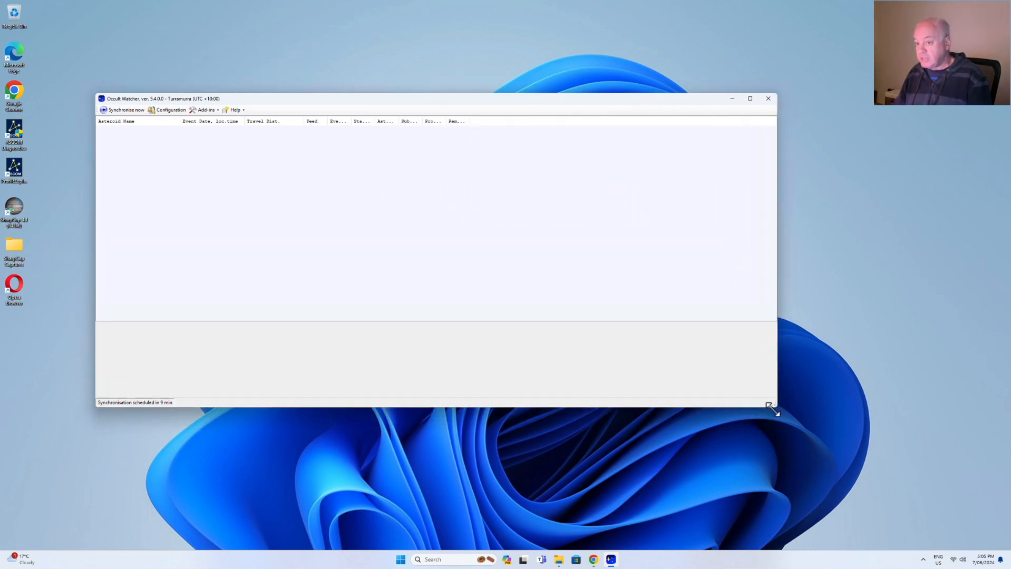
{"action": "left_click", "coordinate": [169, 111]}
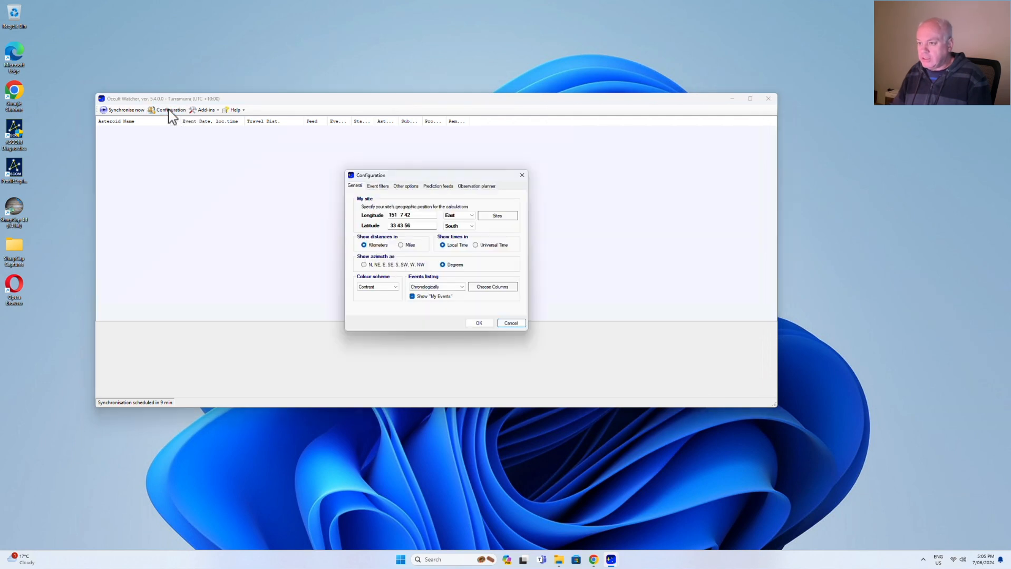
{"action": "left_click", "coordinate": [504, 324]}
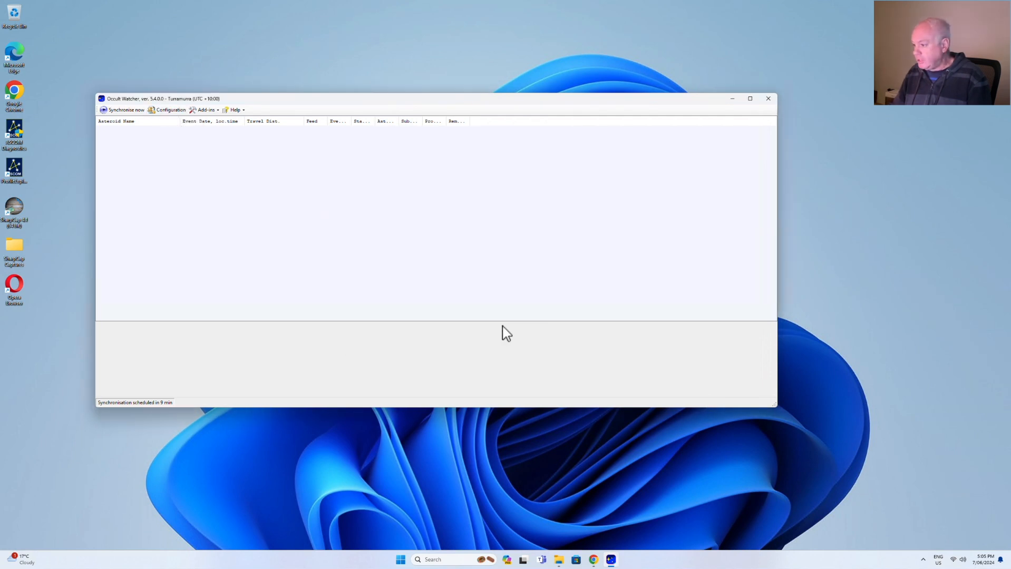
Step: Browse Configuration's Event filters (keeping Default), Other options and Prediction feeds tabs
{"action": "left_click", "coordinate": [169, 110]}
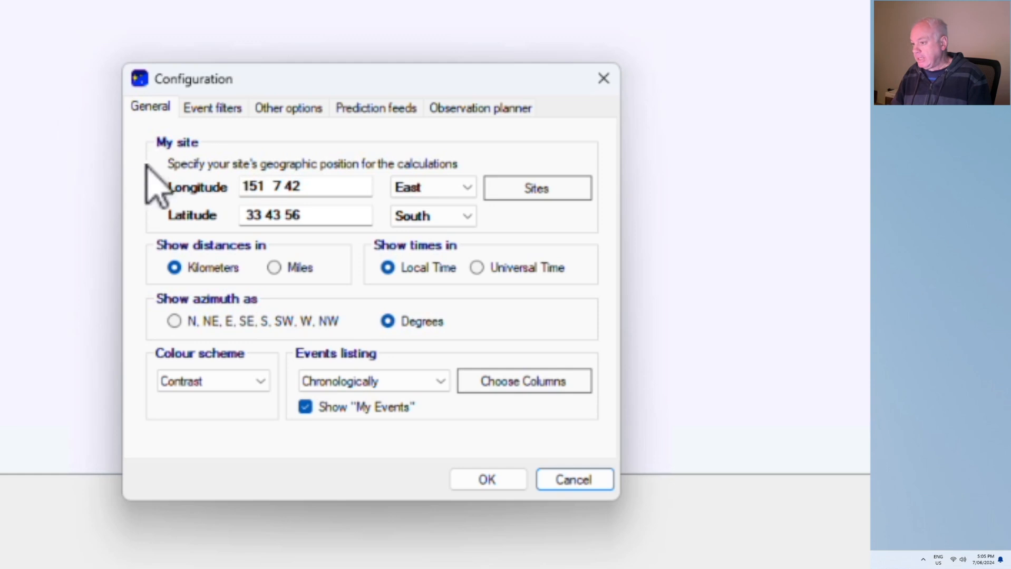
{"action": "left_click", "coordinate": [213, 109]}
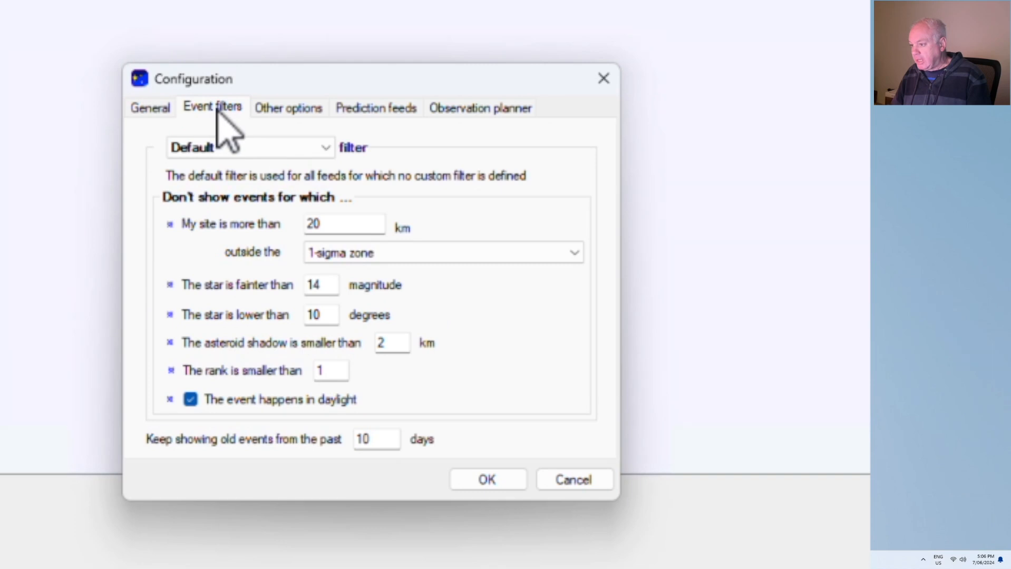
{"action": "left_click", "coordinate": [273, 110]}
{"action": "left_click", "coordinate": [221, 108]}
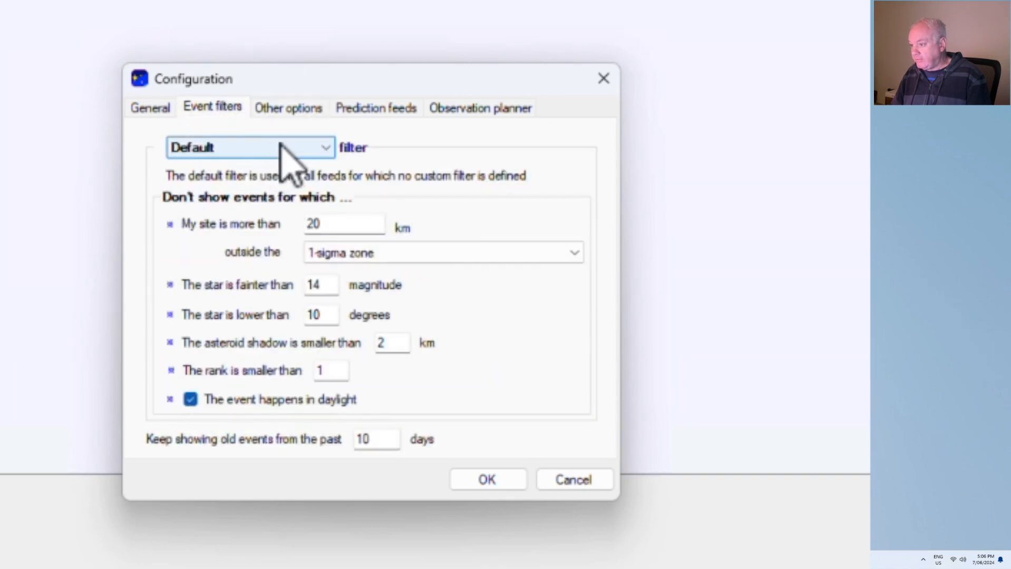
{"action": "left_click", "coordinate": [290, 148]}
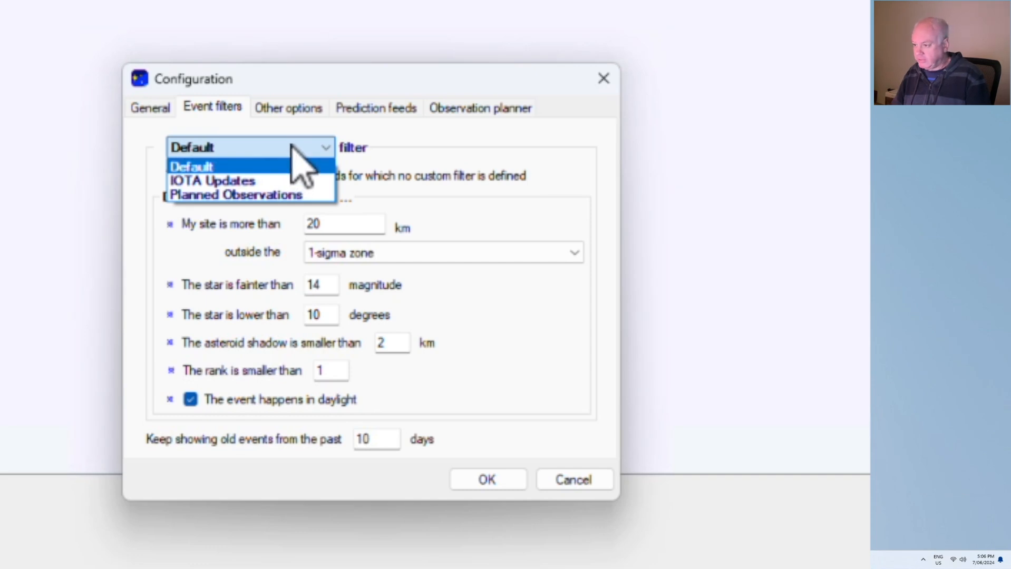
{"action": "left_click", "coordinate": [291, 146]}
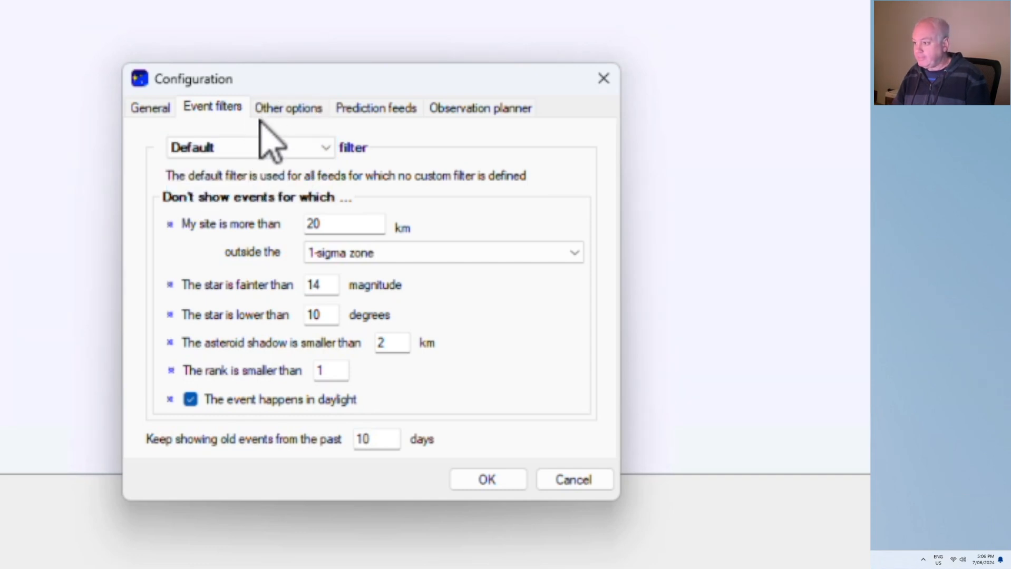
{"action": "left_click", "coordinate": [275, 111]}
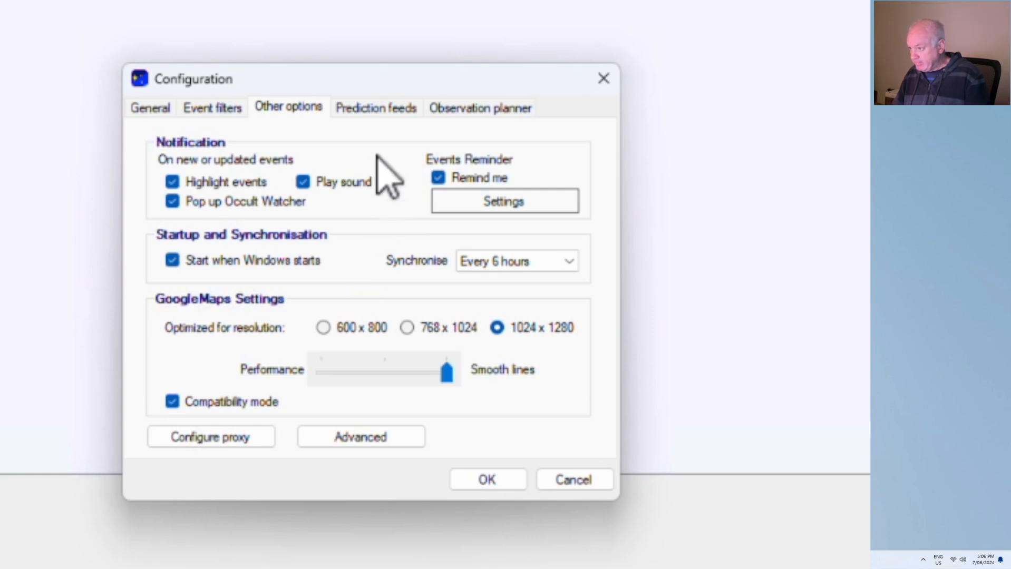
{"action": "left_click", "coordinate": [377, 111]}
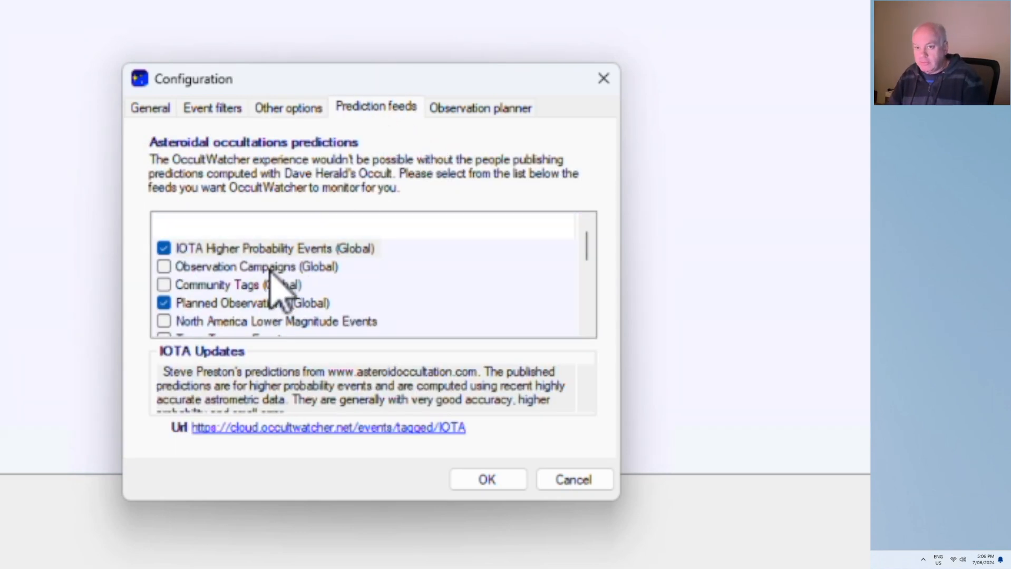
Step: Scroll the prediction feed list down past IOTA Higher Probability Events
{"action": "left_click", "coordinate": [163, 251]}
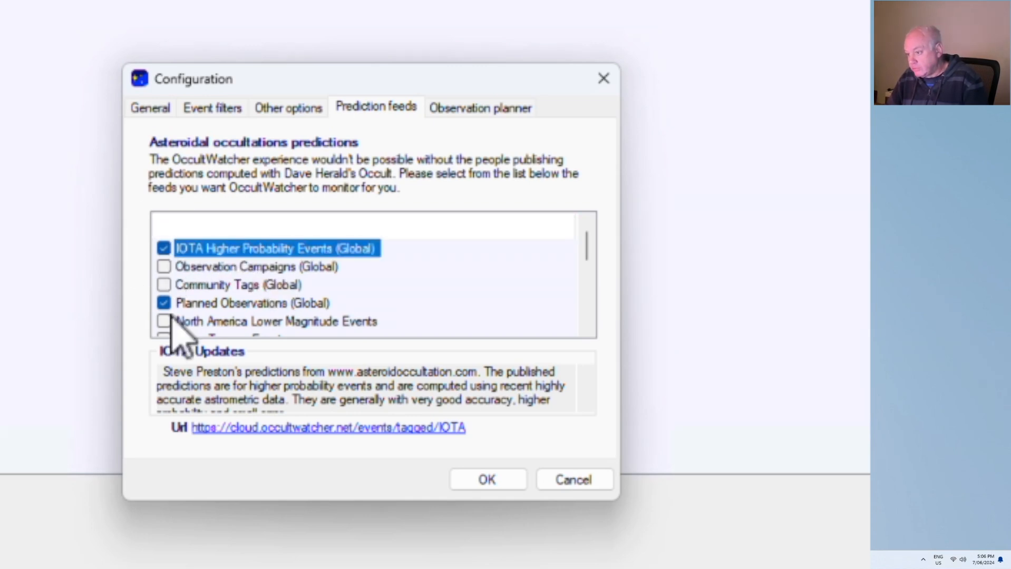
{"action": "left_click", "coordinate": [163, 249]}
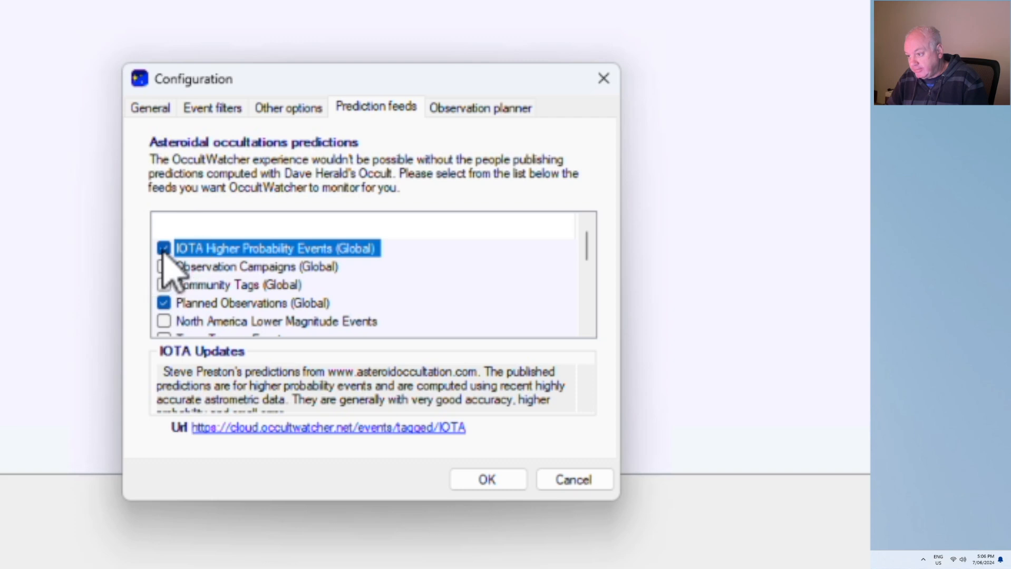
{"action": "left_click", "coordinate": [575, 286]}
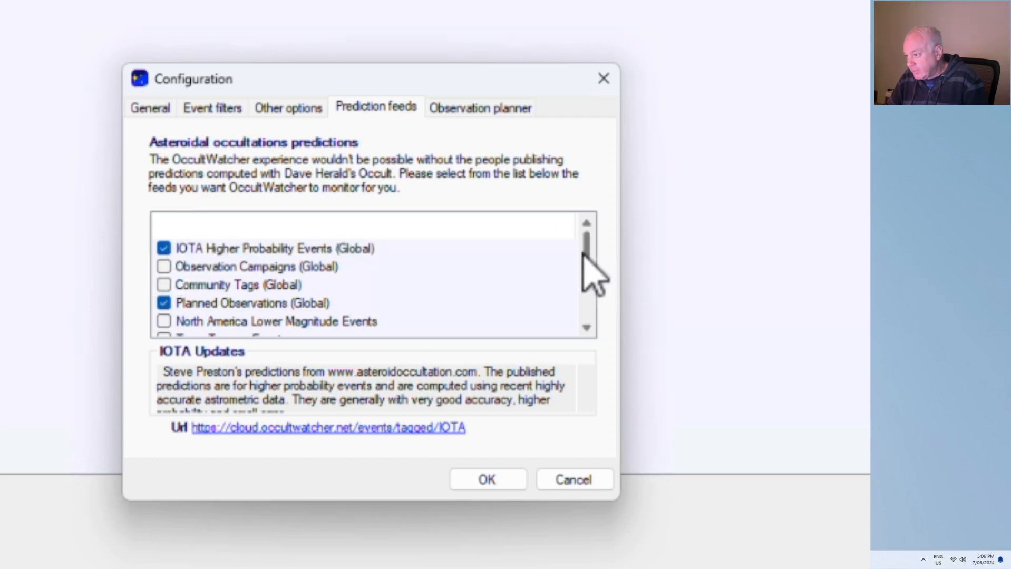
{"action": "left_click_drag", "start_coordinate": [583, 254], "coordinate": [612, 315]}
{"action": "left_click", "coordinate": [586, 223]}
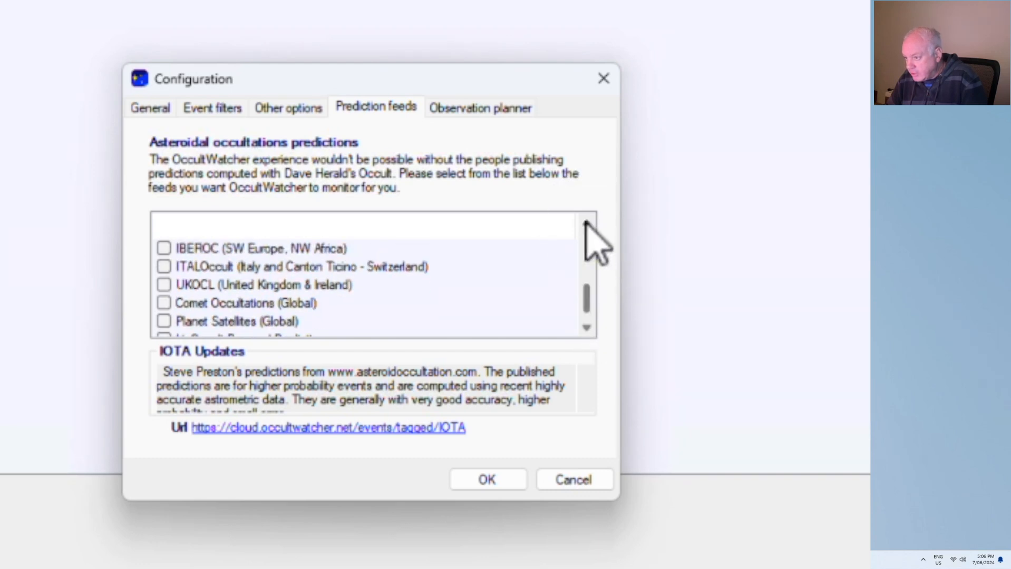
{"action": "left_click", "coordinate": [586, 223]}
{"action": "left_click", "coordinate": [587, 223]}
{"action": "left_click", "coordinate": [586, 223]}
{"action": "left_click", "coordinate": [586, 223]}
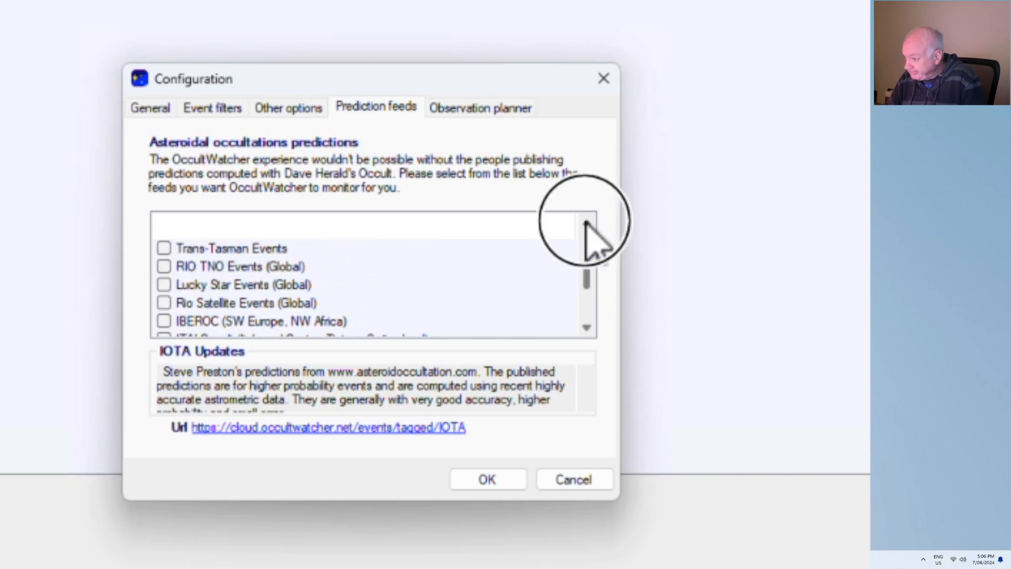
{"action": "left_click", "coordinate": [586, 223]}
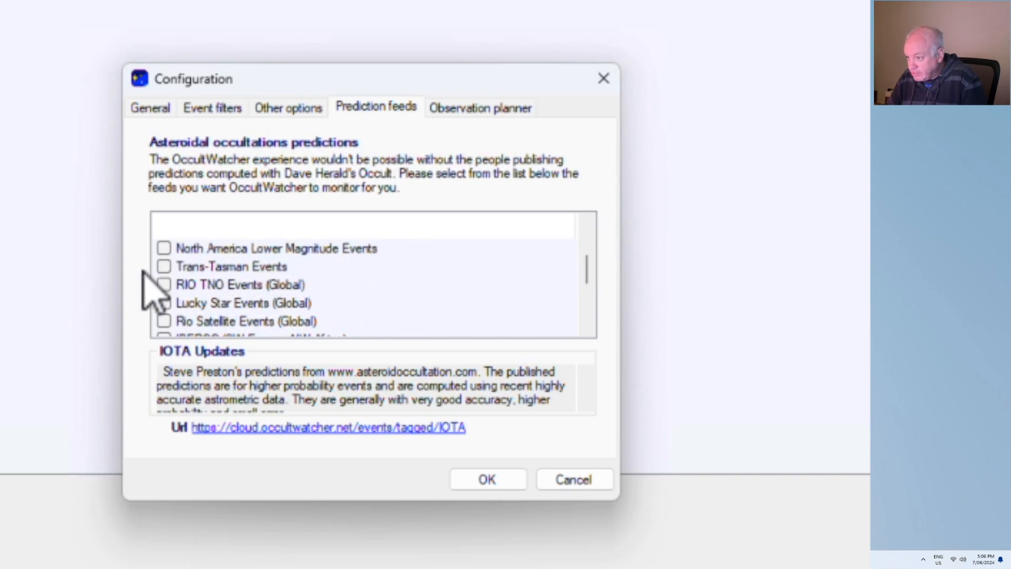
Step: Tick the Trans-Tasman Events feed and confirm the Configuration dialog
{"action": "left_click", "coordinate": [163, 267]}
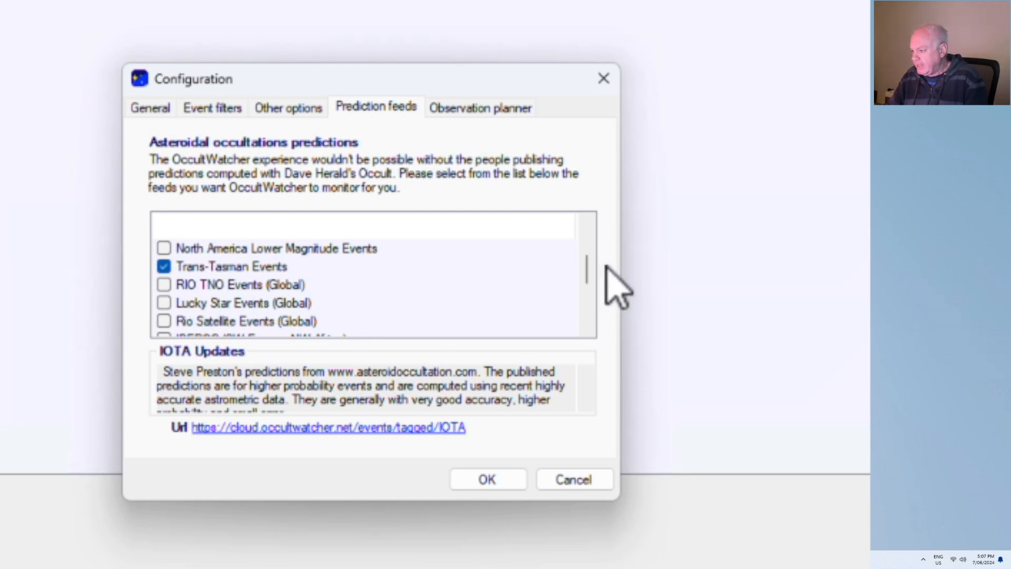
{"action": "left_click_drag", "start_coordinate": [582, 269], "coordinate": [611, 313]}
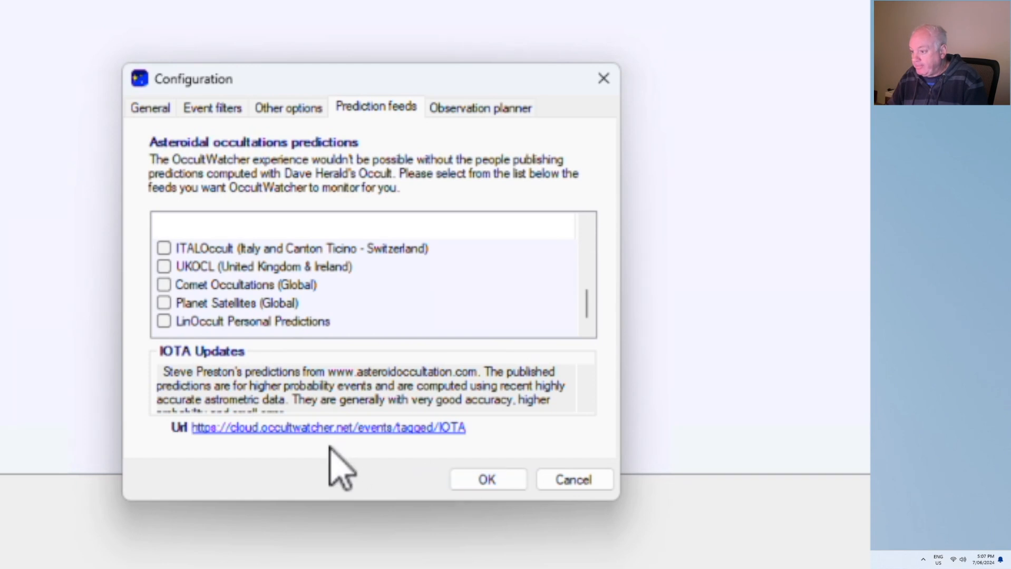
{"action": "left_click", "coordinate": [489, 499]}
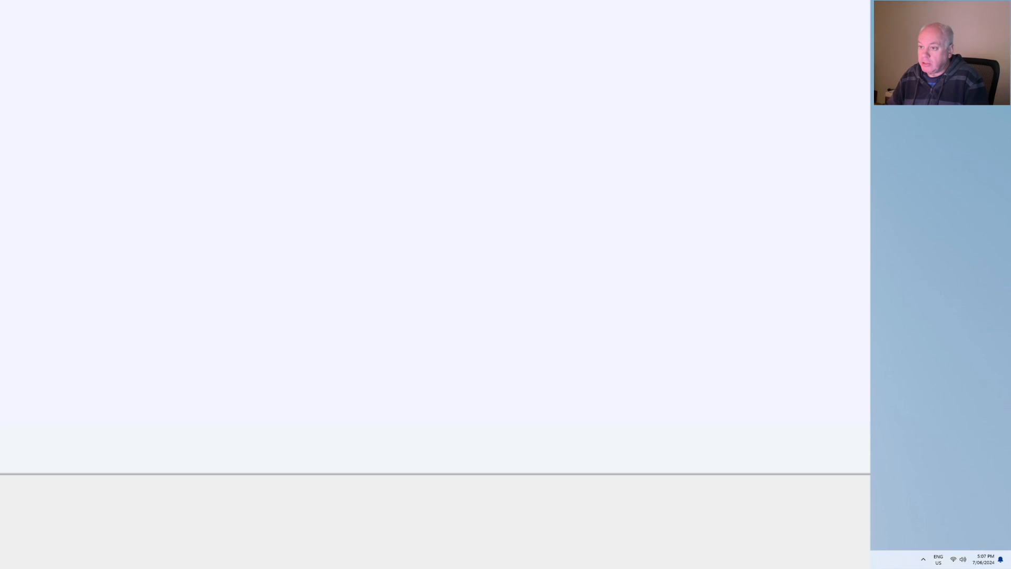
Step: Show the Observation planner page, which reports no user account yet and offers to create one
{"action": "left_click", "coordinate": [470, 105]}
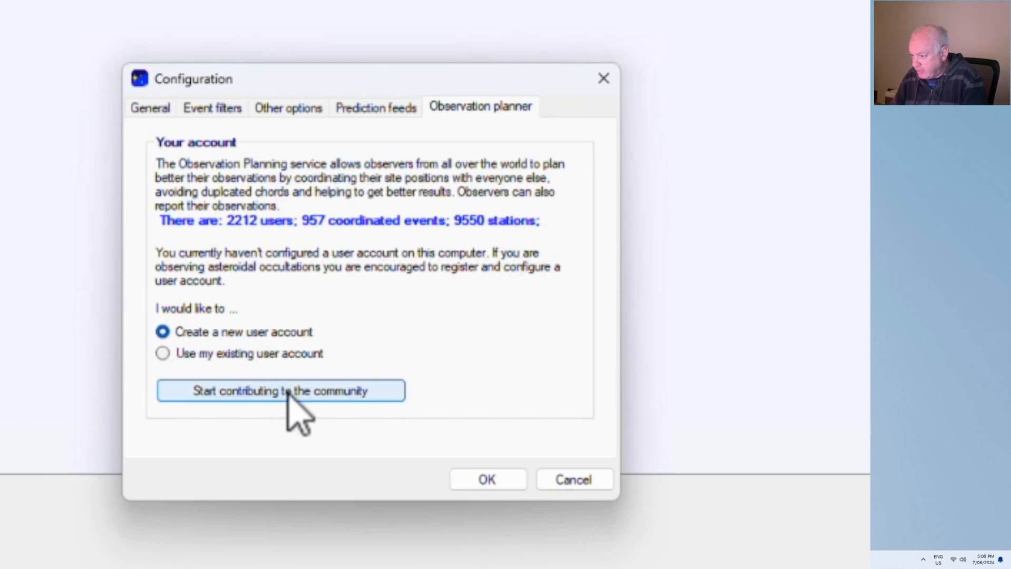
Step: Switch from creating a new account to 'Use my existing user account' and start contributing
{"action": "left_click", "coordinate": [340, 393]}
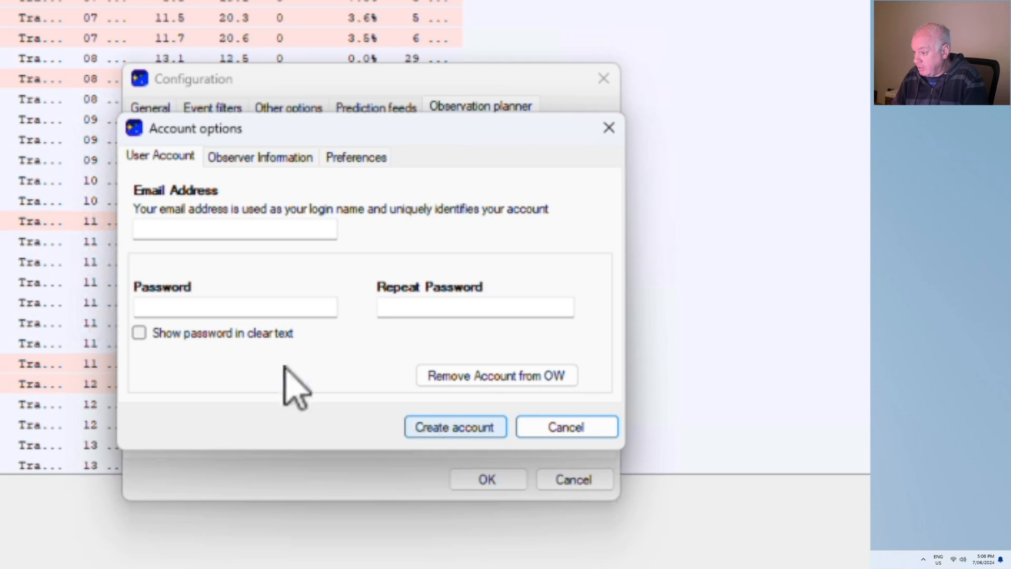
{"action": "left_click", "coordinate": [566, 430]}
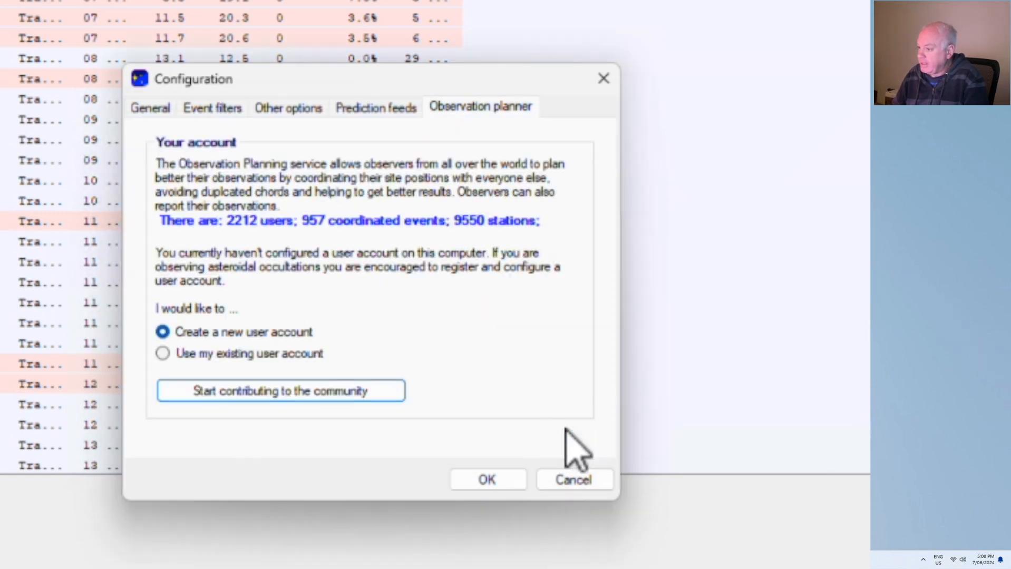
{"action": "left_click", "coordinate": [162, 354]}
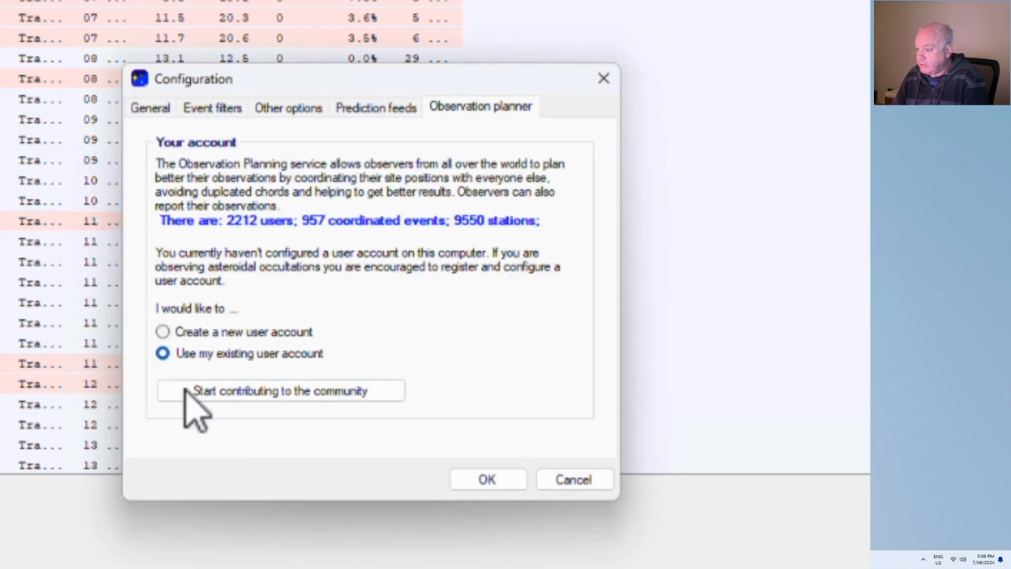
{"action": "left_click", "coordinate": [303, 393]}
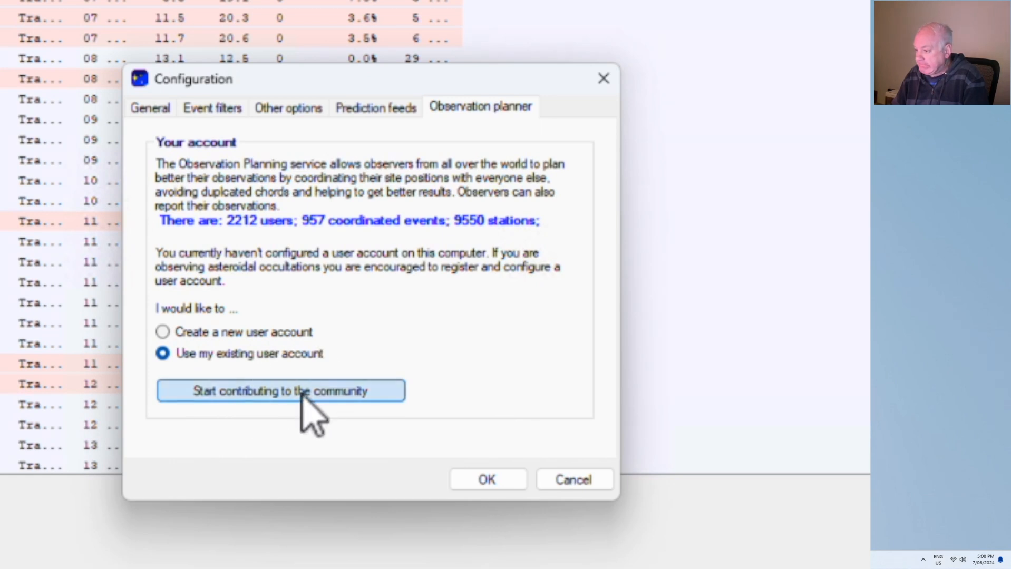
Step: Sign in with the account e-mail and password, dismiss the confirmation, and close Configuration
{"action": "left_click", "coordinate": [315, 221]}
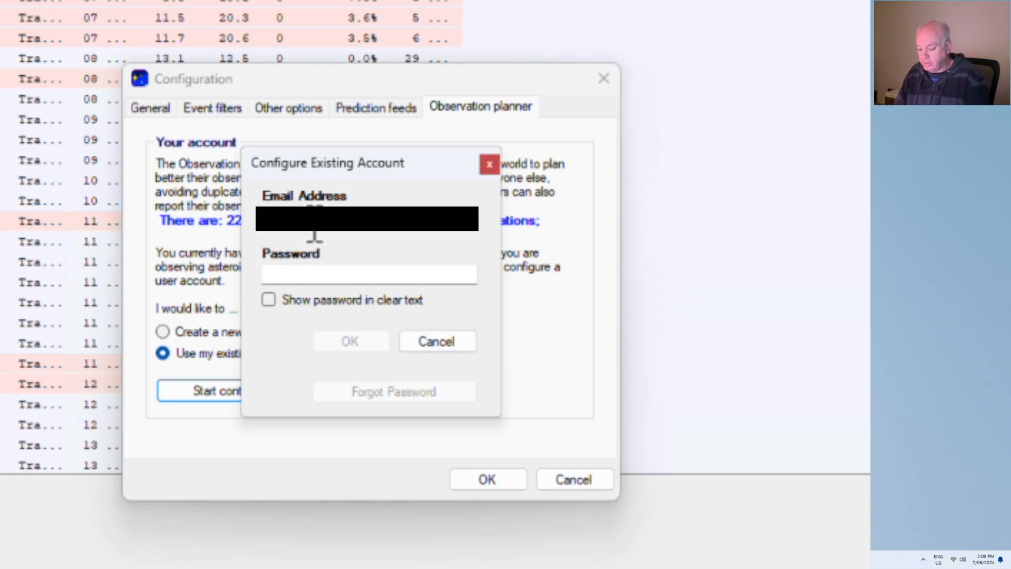
{"action": "left_click", "coordinate": [313, 273]}
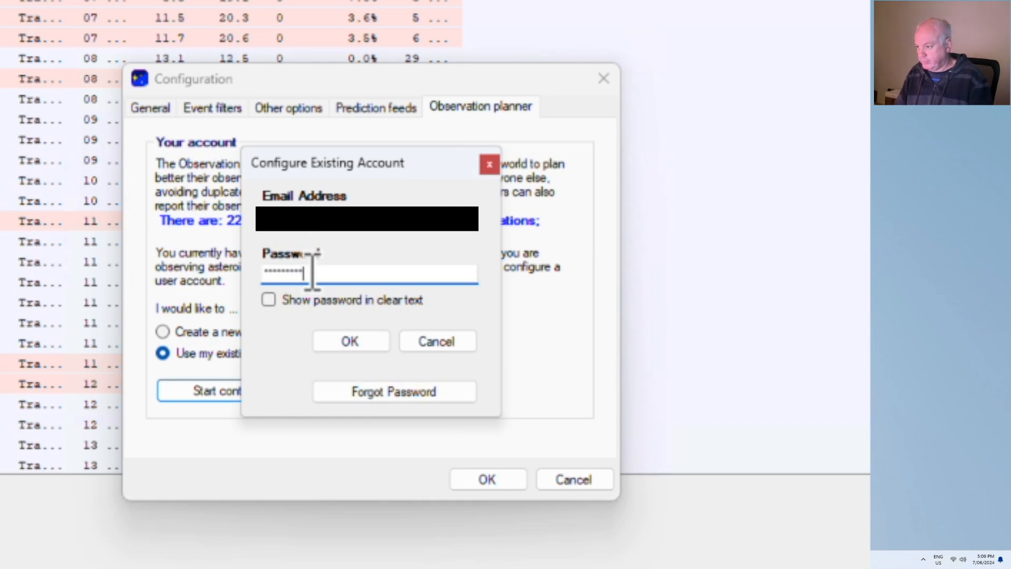
{"action": "left_click", "coordinate": [364, 344]}
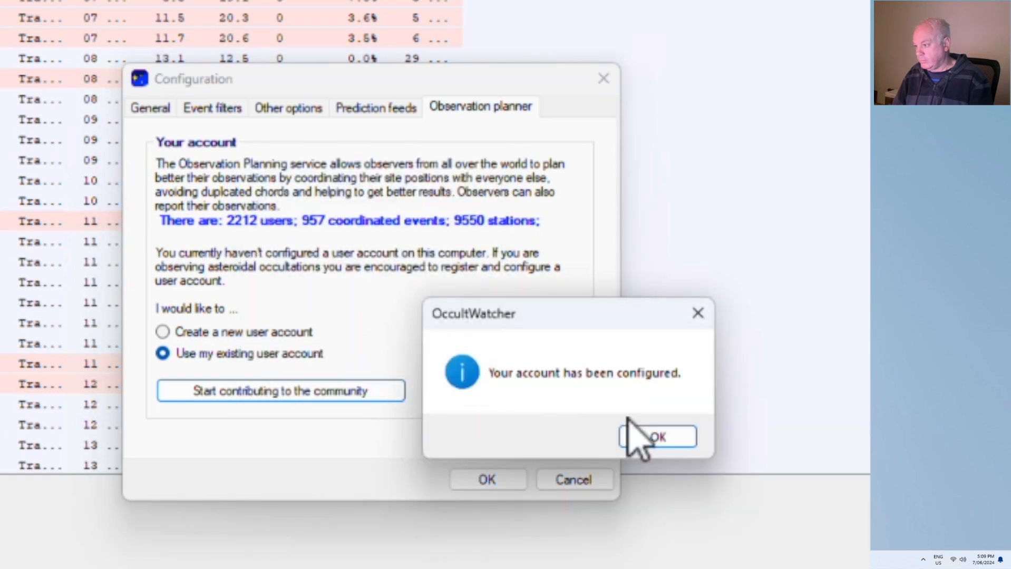
{"action": "left_click", "coordinate": [658, 438]}
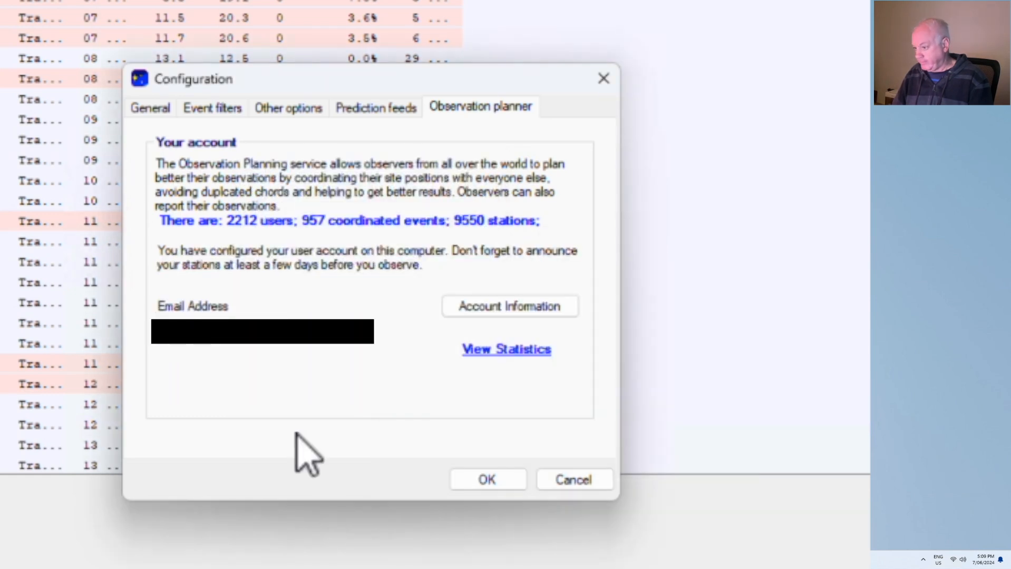
{"action": "left_click", "coordinate": [512, 477]}
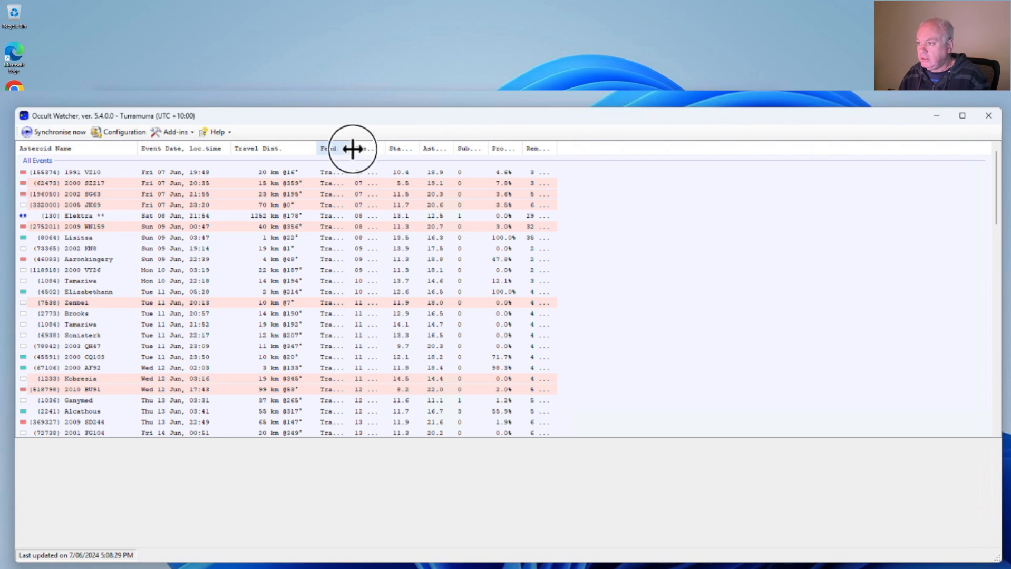
Step: Widen the Feed, Remaining, Probability, Asteroid and Event Time columns
{"action": "left_click_drag", "start_coordinate": [352, 150], "coordinate": [383, 149]}
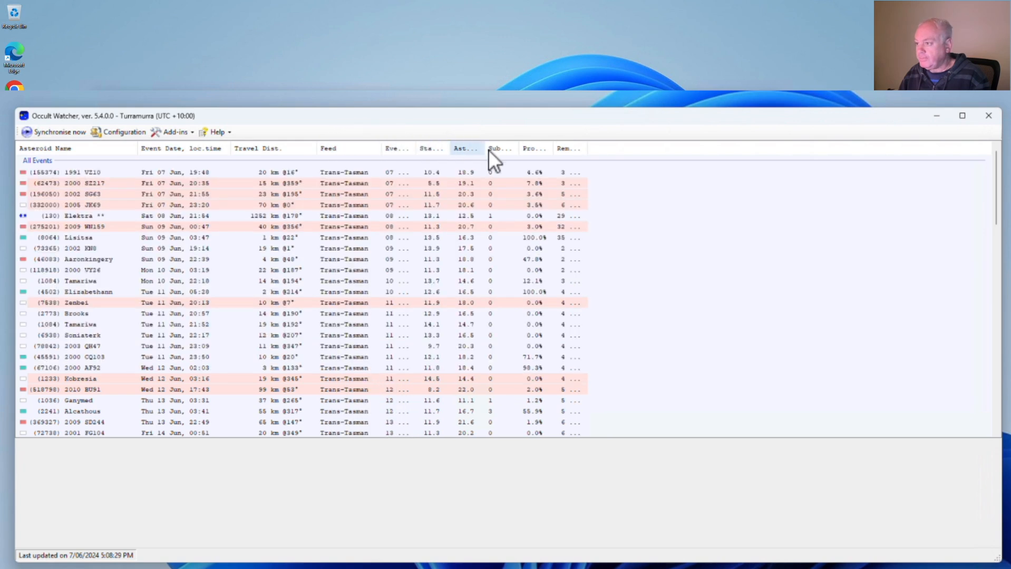
{"action": "mouse_move", "coordinate": [585, 148]}
{"action": "left_mouse_down"}
{"action": "mouse_move", "coordinate": [618, 149]}
{"action": "mouse_move", "coordinate": [579, 146]}
{"action": "mouse_move", "coordinate": [592, 145]}
{"action": "left_mouse_up"}
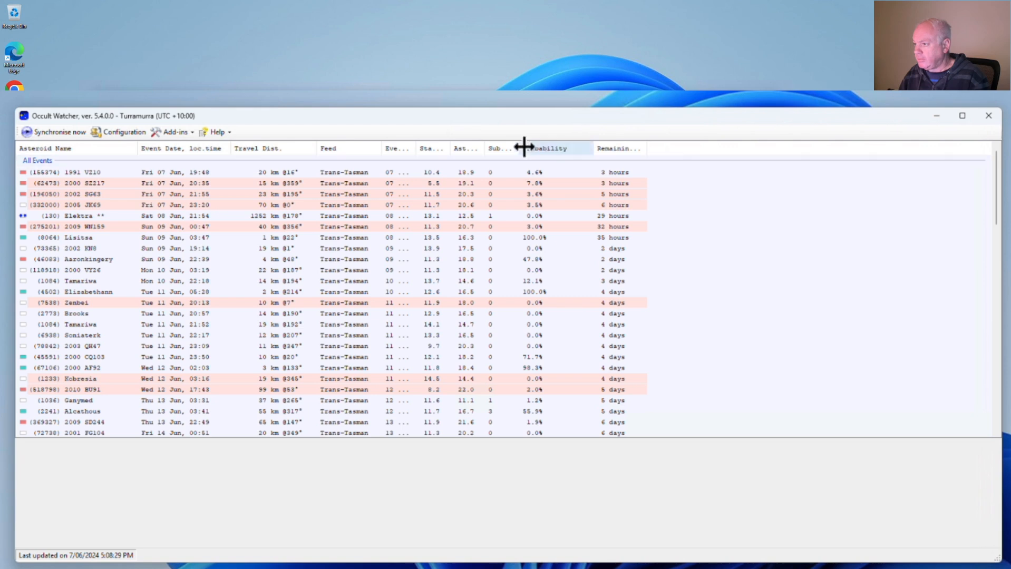
{"action": "left_click_drag", "start_coordinate": [515, 145], "coordinate": [544, 143]}
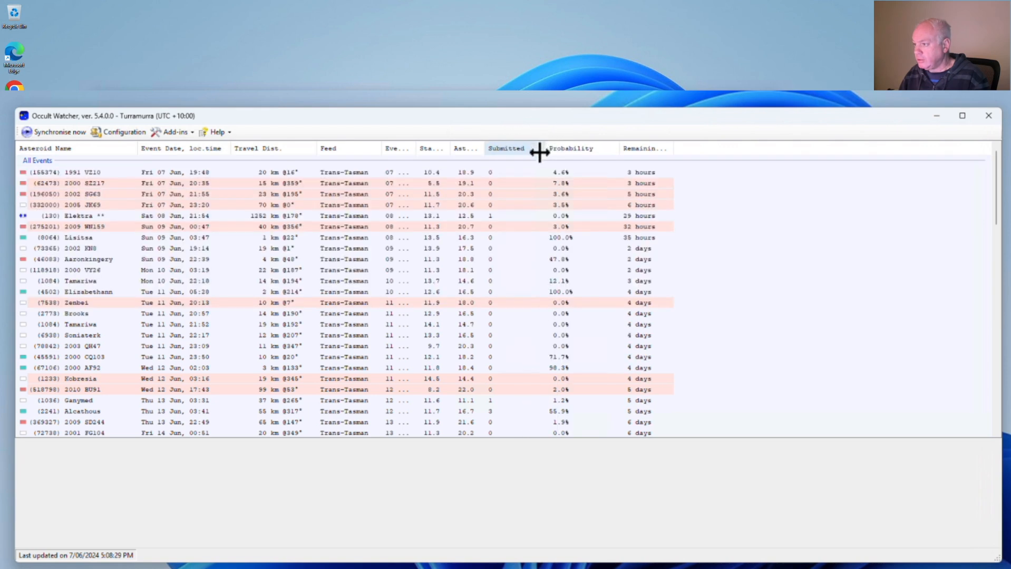
{"action": "mouse_move", "coordinate": [482, 146]}
{"action": "left_mouse_down"}
{"action": "mouse_move", "coordinate": [504, 143]}
{"action": "mouse_move", "coordinate": [467, 146]}
{"action": "mouse_move", "coordinate": [480, 148]}
{"action": "left_mouse_up"}
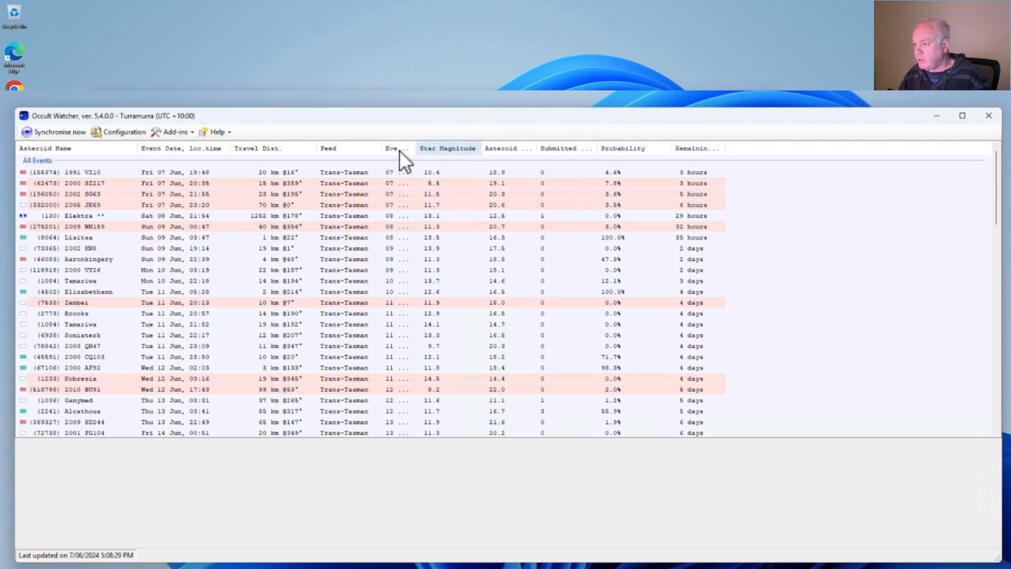
{"action": "left_click_drag", "start_coordinate": [412, 146], "coordinate": [465, 149]}
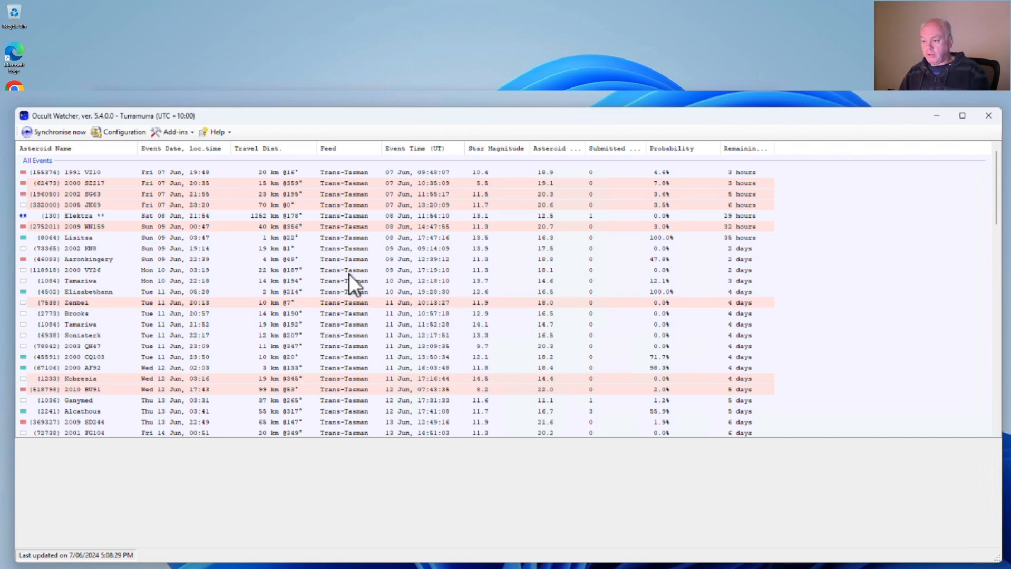
Step: View details for 1991 VZ10, 2000 SZ217 and 2002 SG63, then scroll the list
{"action": "left_click", "coordinate": [103, 171]}
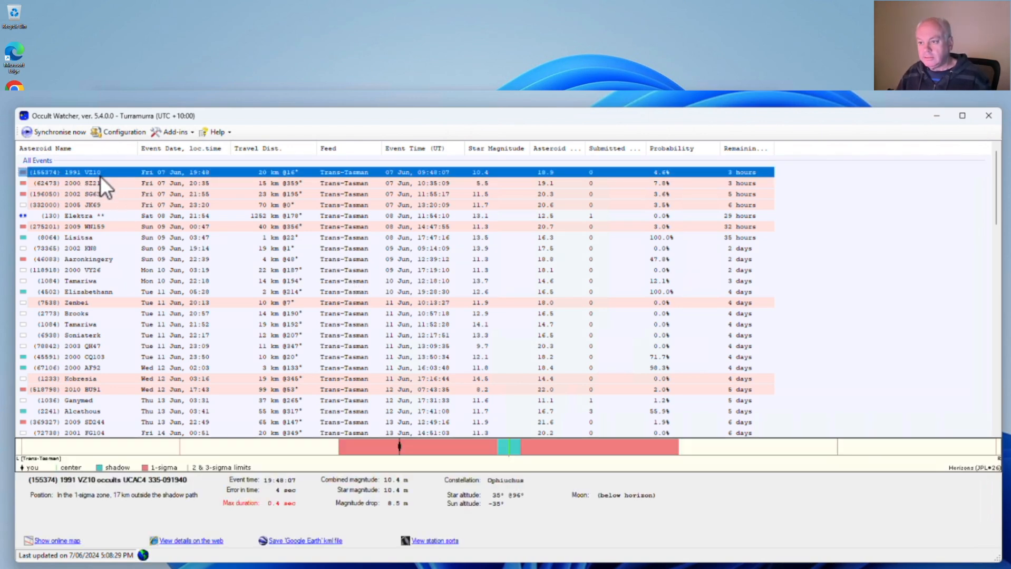
{"action": "left_click", "coordinate": [98, 183]}
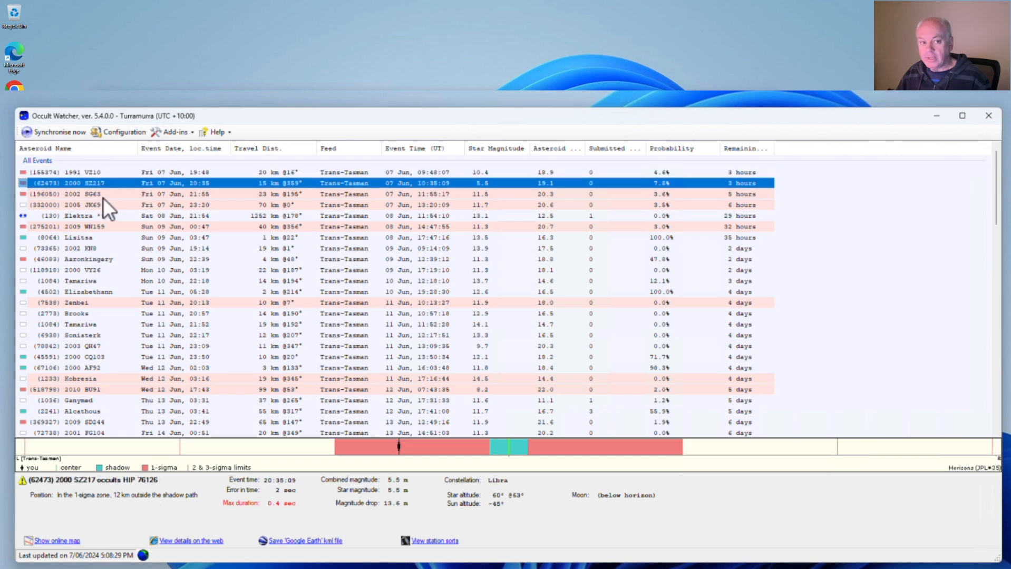
{"action": "left_click", "coordinate": [103, 197]}
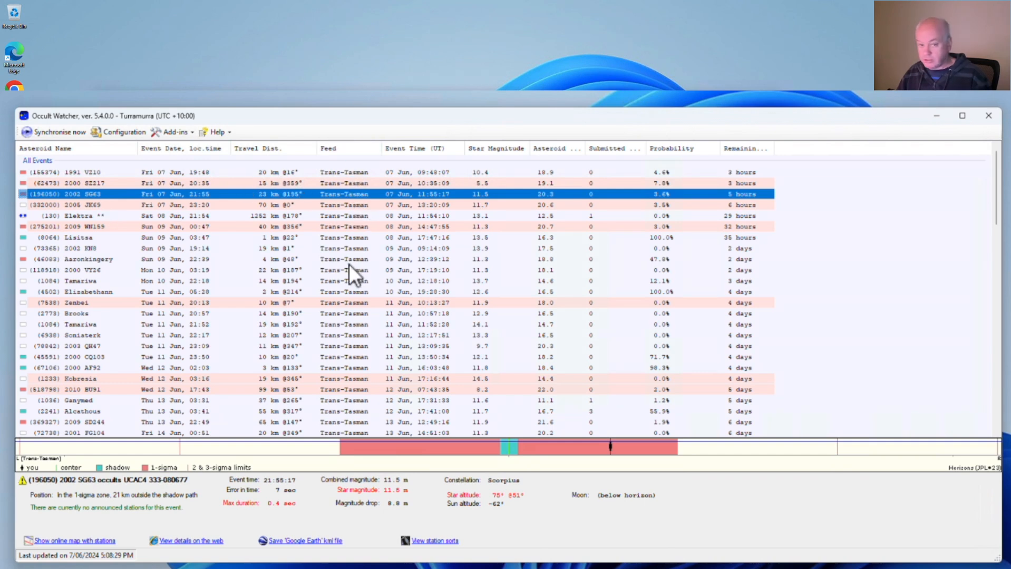
{"action": "scroll", "coordinate": [348, 262], "scroll_direction": "down", "scroll_amount": 4}
{"action": "scroll", "coordinate": [347, 245], "scroll_direction": "down", "scroll_amount": 15}
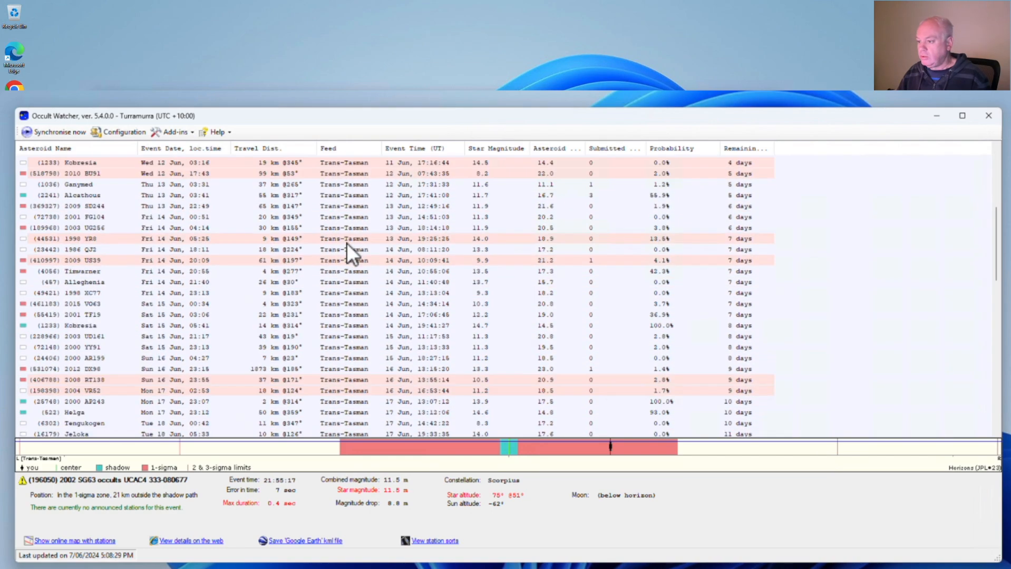
{"action": "scroll", "coordinate": [345, 244], "scroll_direction": "down", "scroll_amount": 7}
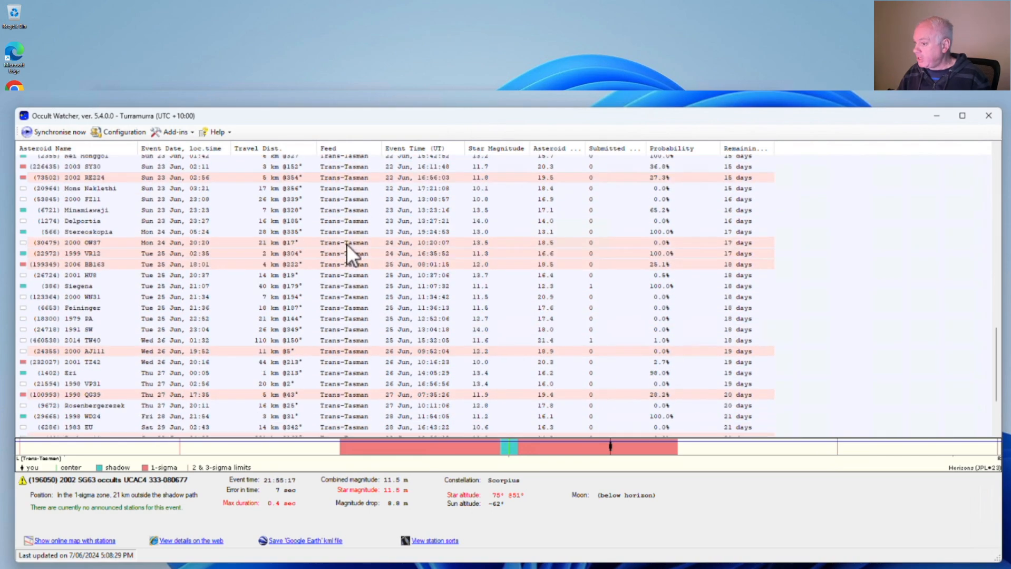
{"action": "scroll", "coordinate": [343, 253], "scroll_direction": "up", "scroll_amount": 6}
{"action": "scroll", "coordinate": [342, 253], "scroll_direction": "up", "scroll_amount": 20}
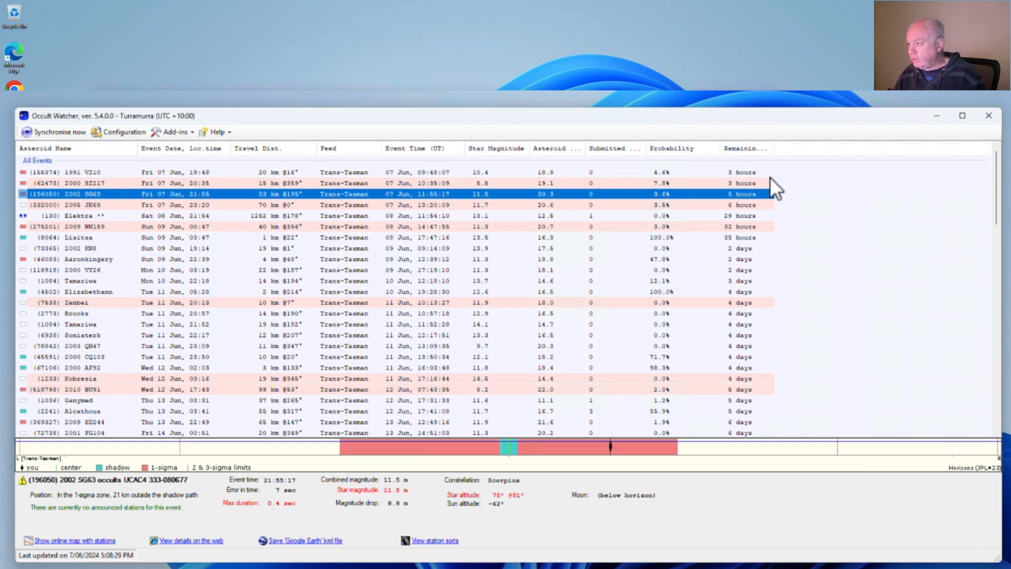
Step: Widen Remaining Time to its full heading, reorder columns and back, and show 1991 VZ10's details
{"action": "left_click_drag", "start_coordinate": [773, 148], "coordinate": [840, 156]}
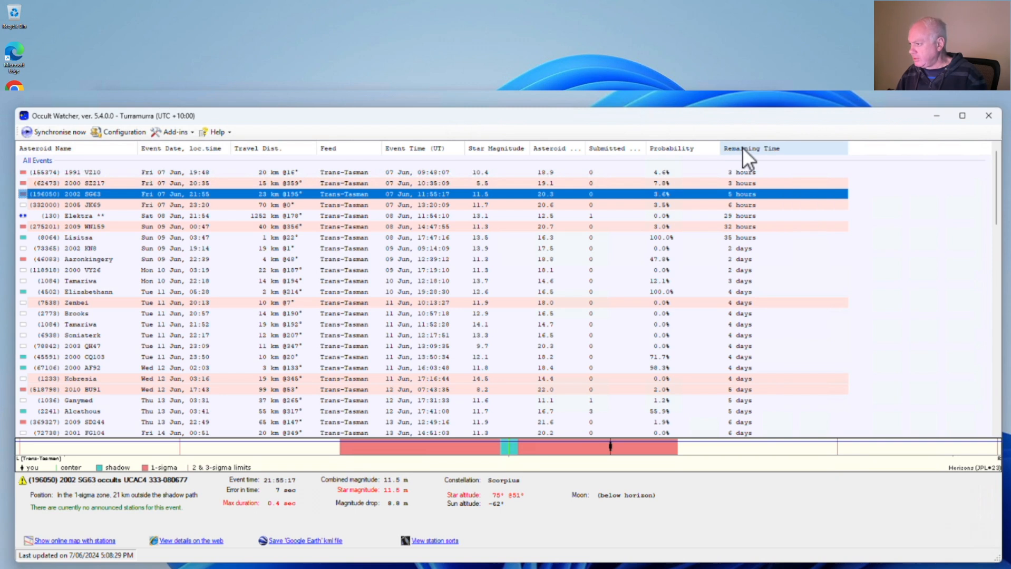
{"action": "left_click_drag", "start_coordinate": [743, 147], "coordinate": [656, 154]}
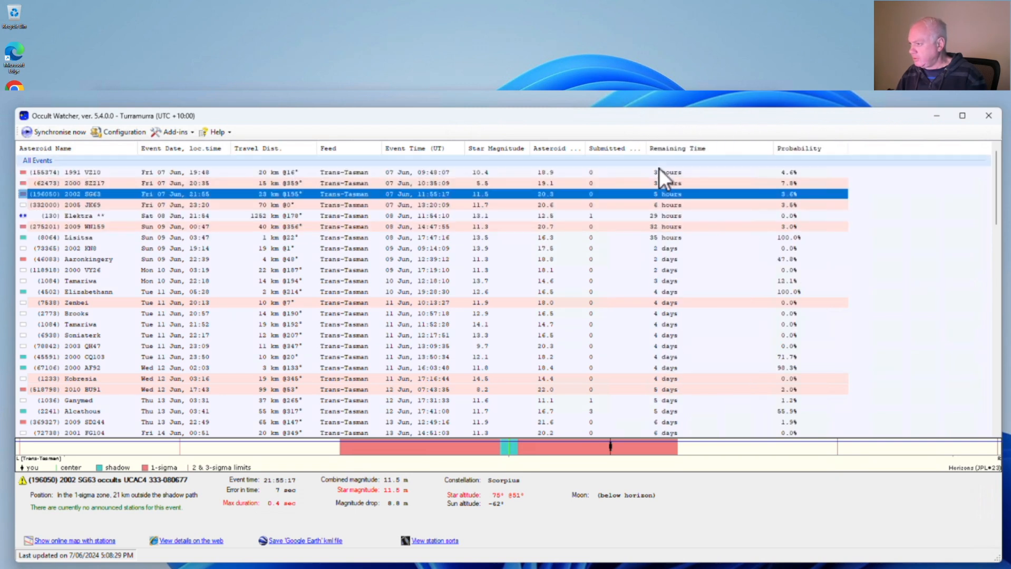
{"action": "left_click_drag", "start_coordinate": [787, 146], "coordinate": [670, 151]}
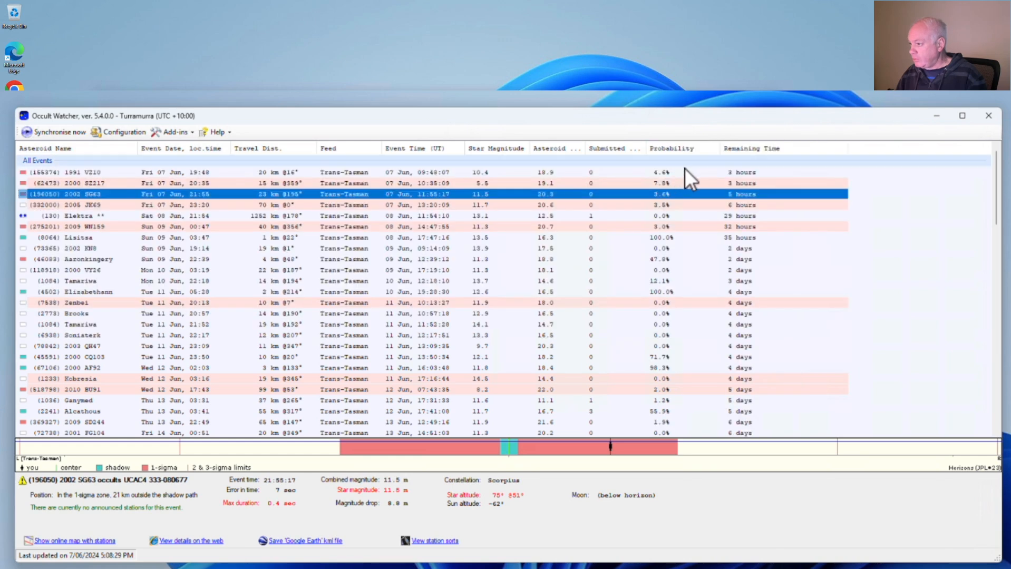
{"action": "left_click", "coordinate": [741, 171]}
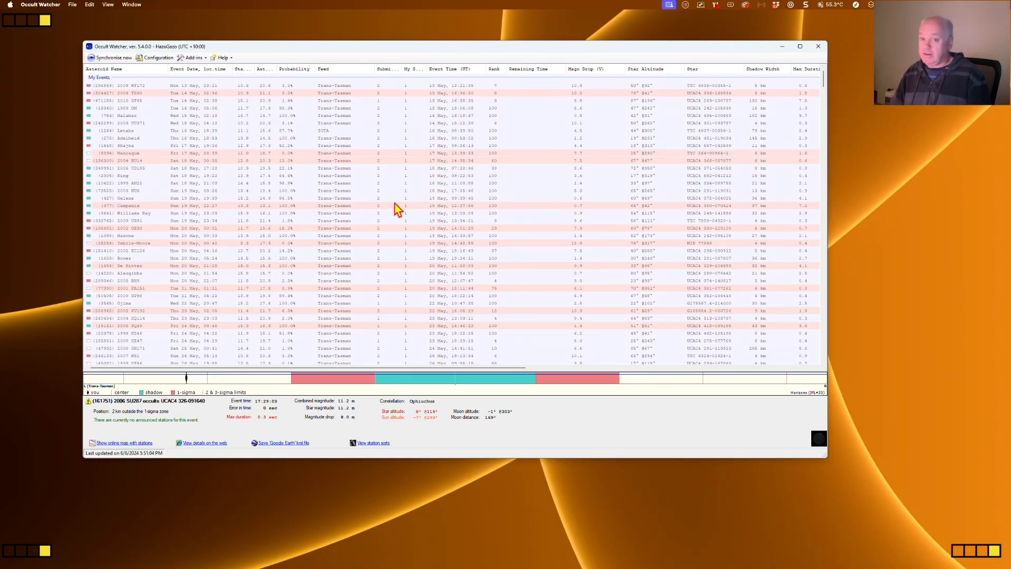
Step: Scroll the All Events list down to the events starting 07 Jun
{"action": "left_click", "coordinate": [487, 43]}
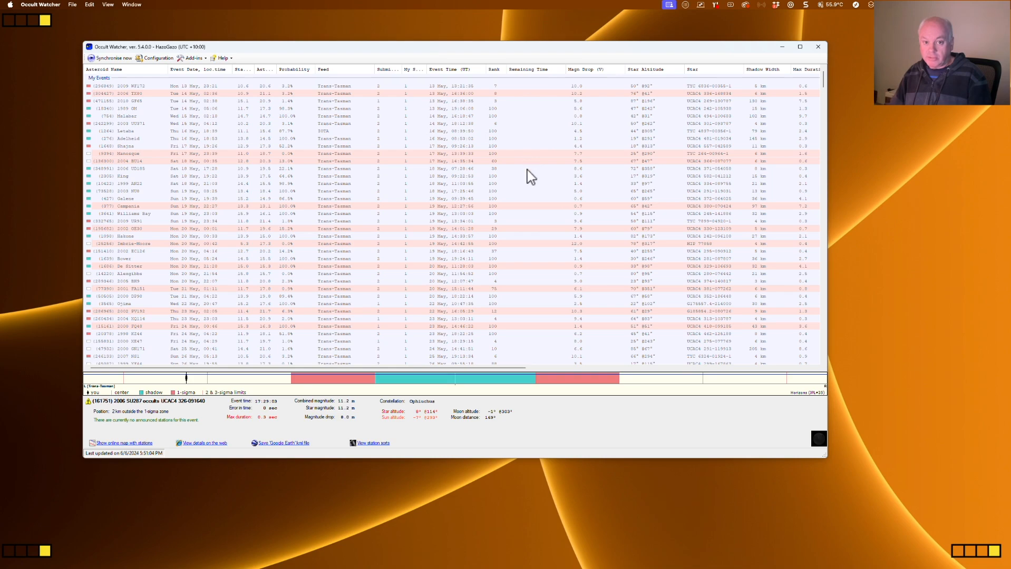
{"action": "scroll", "coordinate": [530, 177], "scroll_direction": "down", "scroll_amount": 8}
{"action": "scroll", "coordinate": [530, 177], "scroll_direction": "down", "scroll_amount": 15}
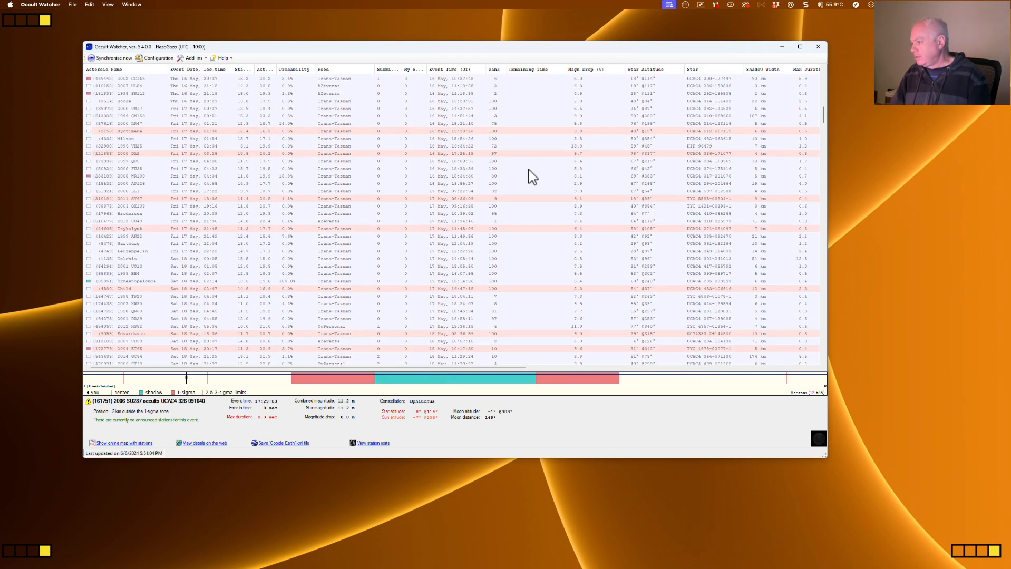
{"action": "scroll", "coordinate": [532, 177], "scroll_direction": "down", "scroll_amount": 15}
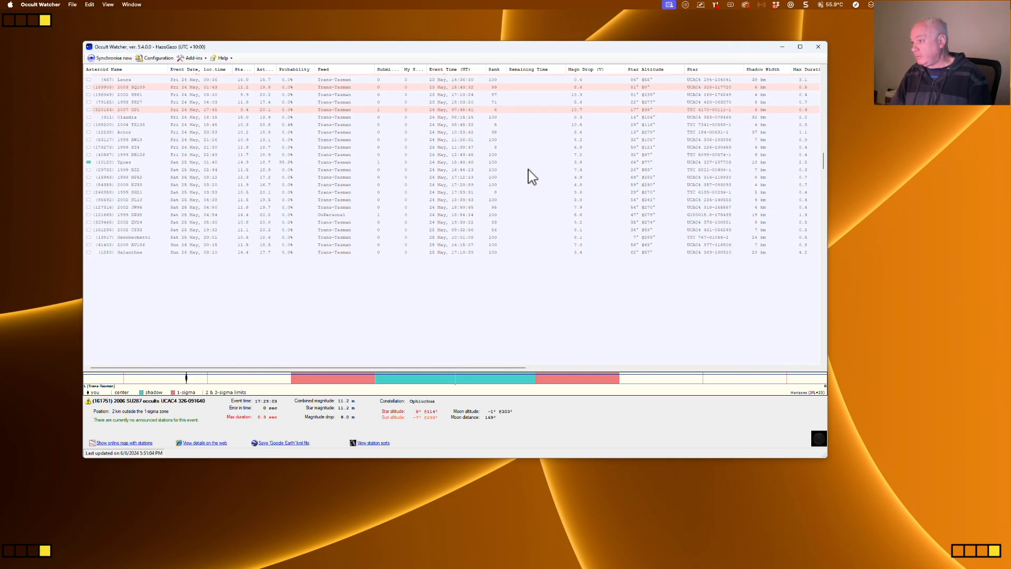
{"action": "scroll", "coordinate": [532, 177], "scroll_direction": "down", "scroll_amount": 15}
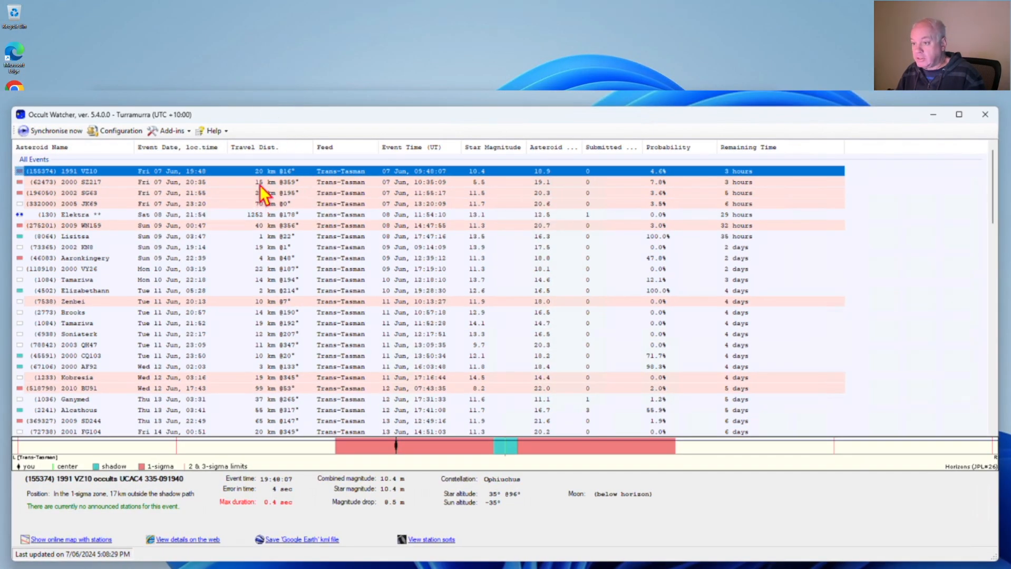
Step: Select the (62473) 2000 SZ217 row to show its HIP 76126 occultation at 20:35:09
{"action": "left_click", "coordinate": [480, 183]}
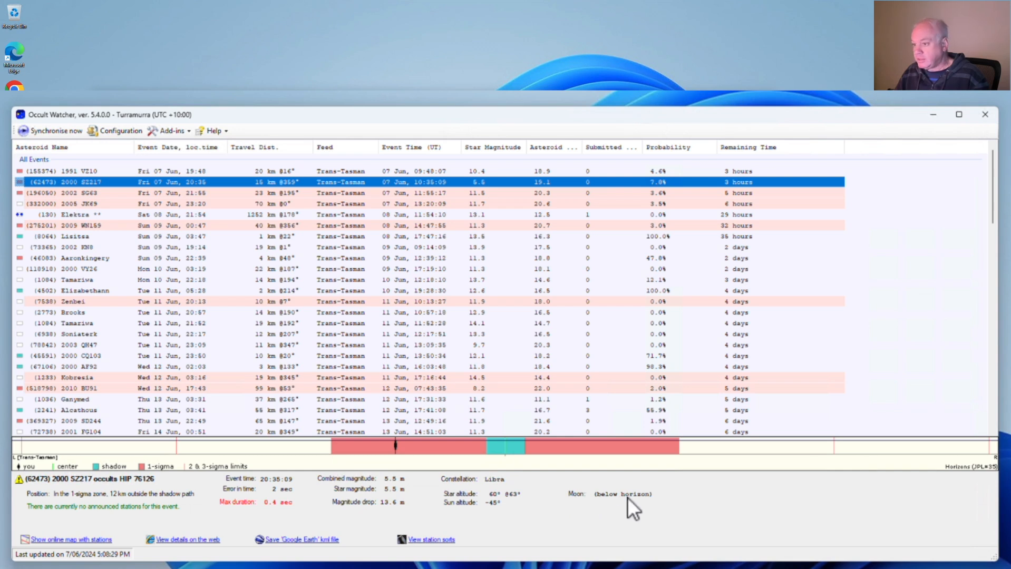
Step: Step through JK69, Lisitsa, Tamariwa, QH47 and AF92, ending on 2010 BU91 occulting HIP 60628
{"action": "left_click", "coordinate": [408, 195]}
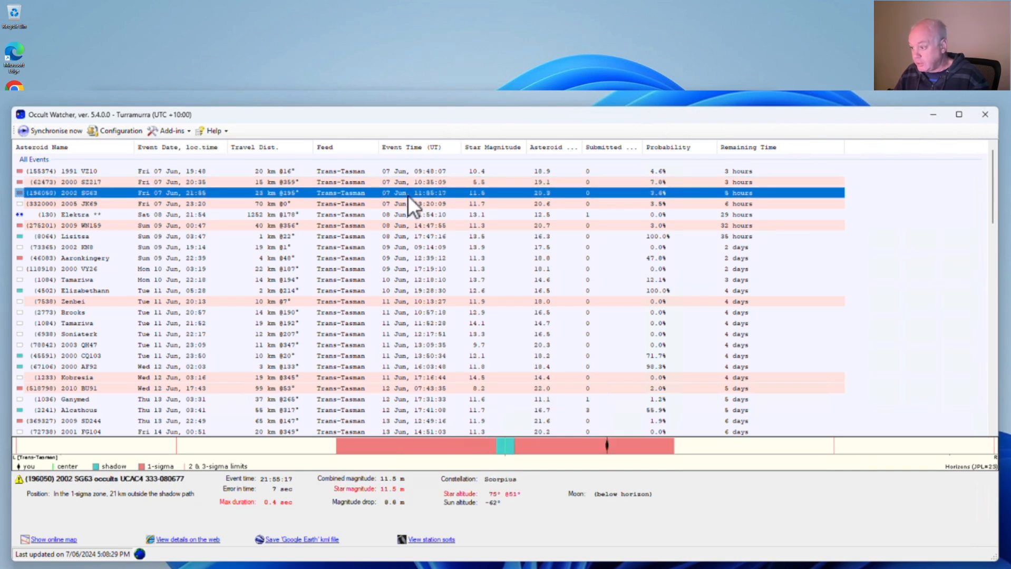
{"action": "left_click", "coordinate": [411, 203]}
{"action": "left_click", "coordinate": [398, 240]}
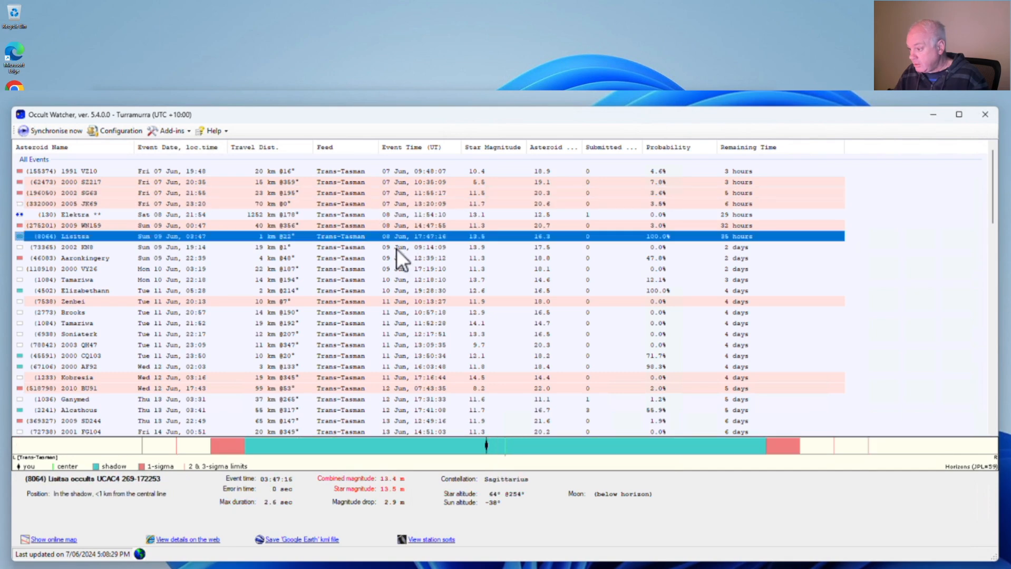
{"action": "left_click", "coordinate": [359, 296]}
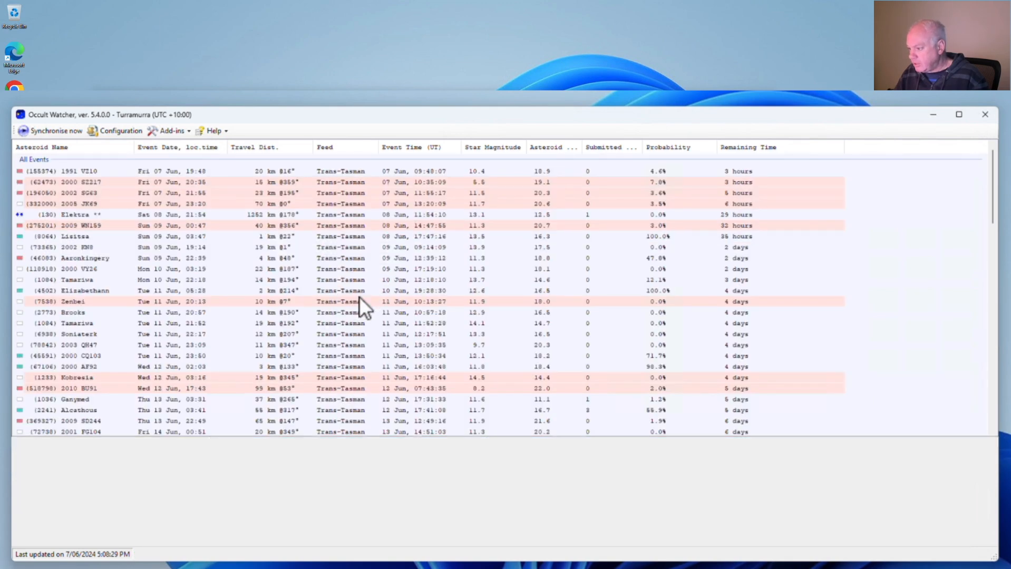
{"action": "left_click", "coordinate": [369, 323]}
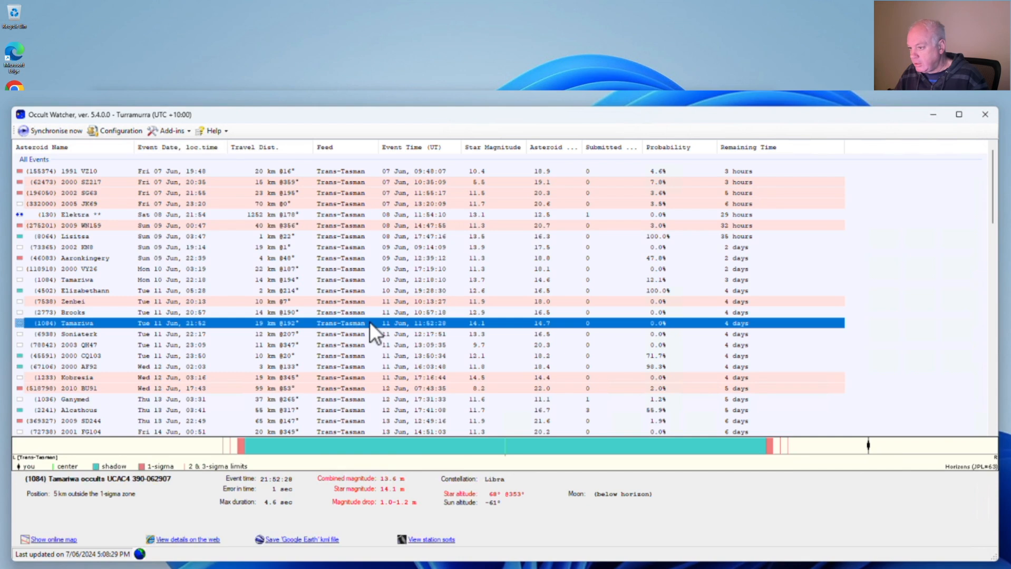
{"action": "left_click", "coordinate": [350, 346]}
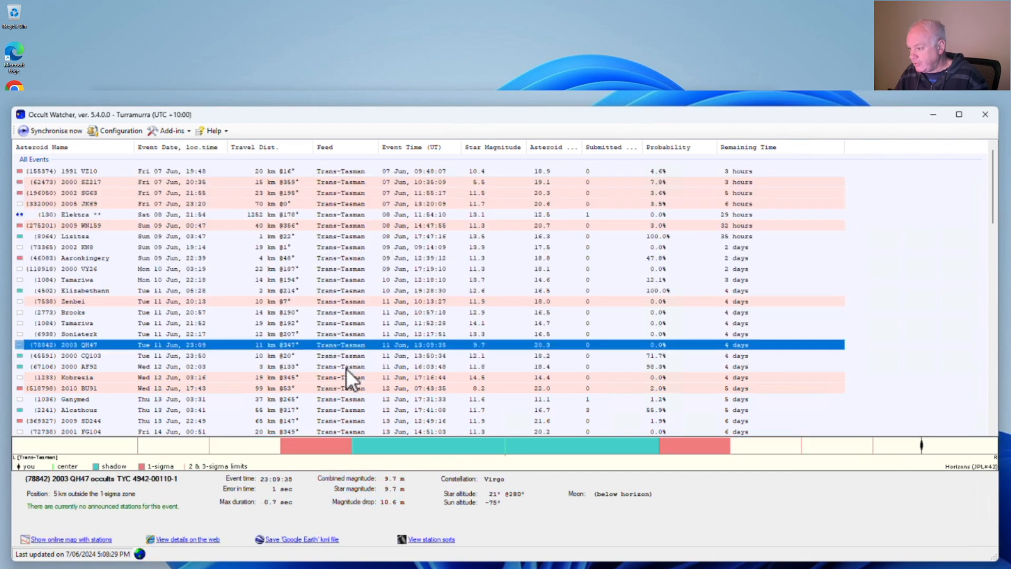
{"action": "left_click", "coordinate": [346, 368]}
{"action": "left_click", "coordinate": [336, 389]}
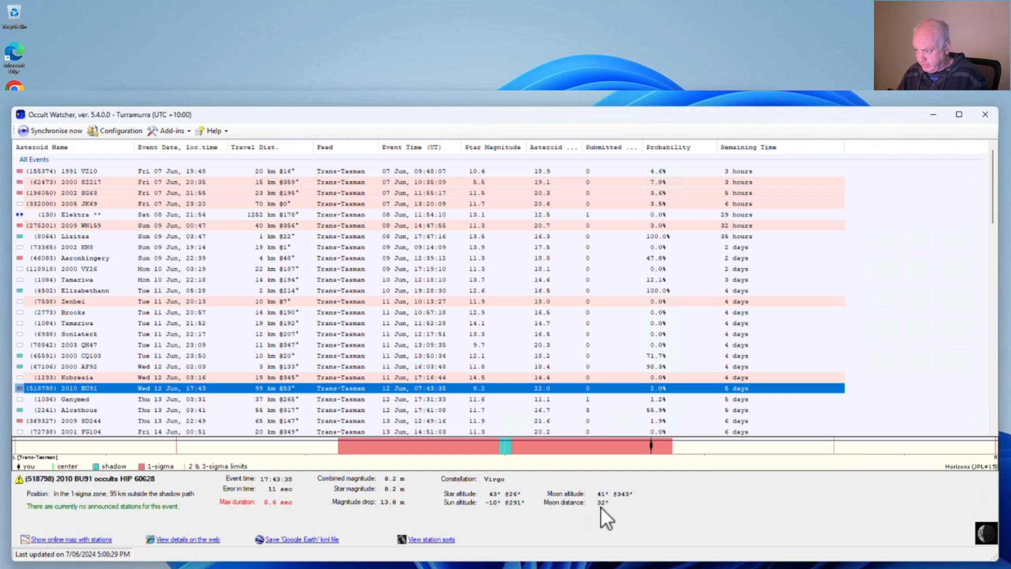
Step: Reselect 2000 SZ217 to show its HIP 76126 occultation, 12 km outside the path
{"action": "left_click", "coordinate": [439, 183]}
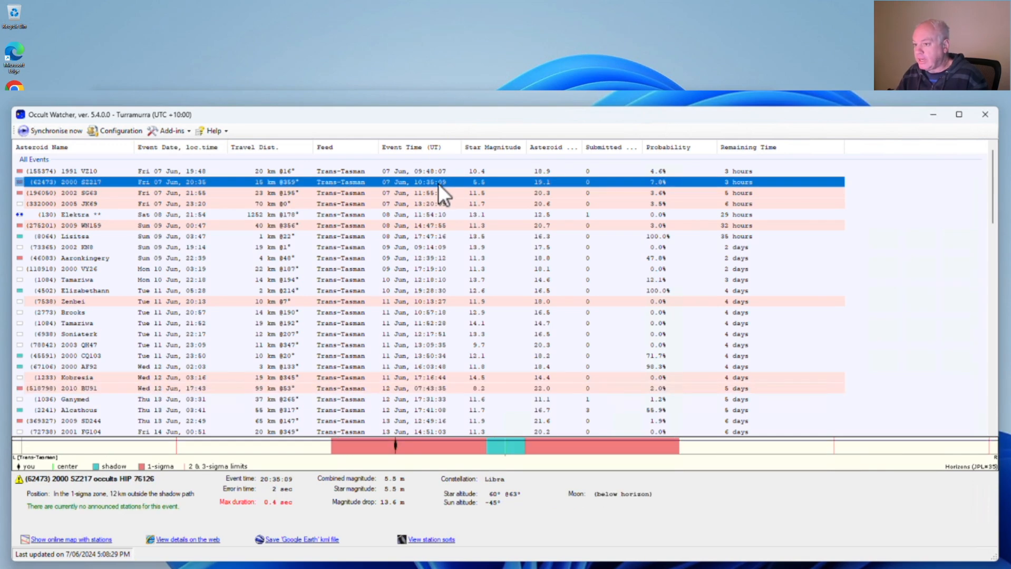
Step: Bring up the Add to 'My Events' site choices from the 2000 SZ217 row's context menu
{"action": "right_click", "coordinate": [480, 182]}
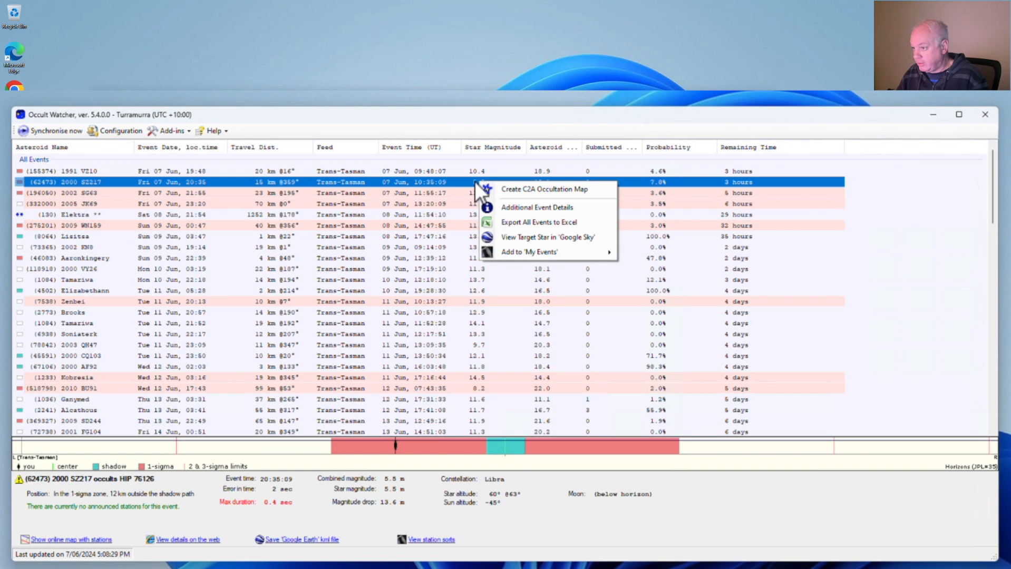
{"action": "mouse_move", "coordinate": [525, 254]}
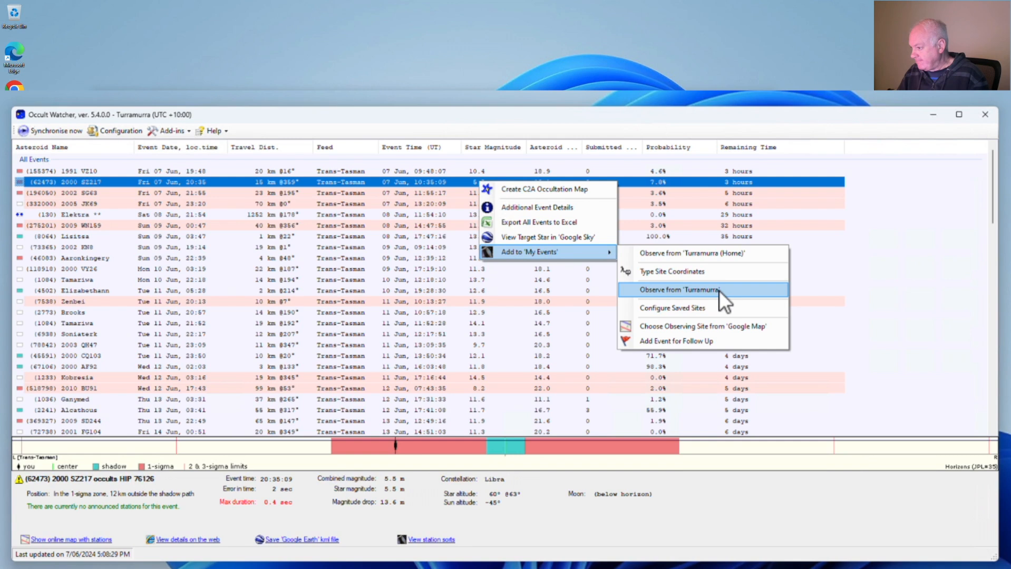
Step: Observe 2000 SZ217 from Turramurra (Home) and change the site name to 'Anon Observer'
{"action": "left_click", "coordinate": [715, 251]}
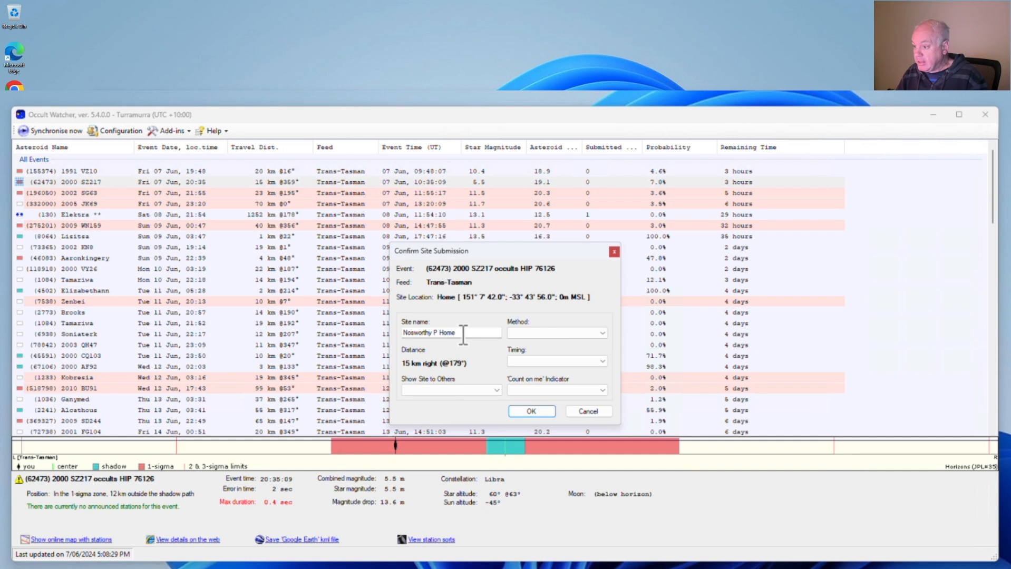
{"action": "left_click_drag", "start_coordinate": [463, 334], "coordinate": [384, 332]}
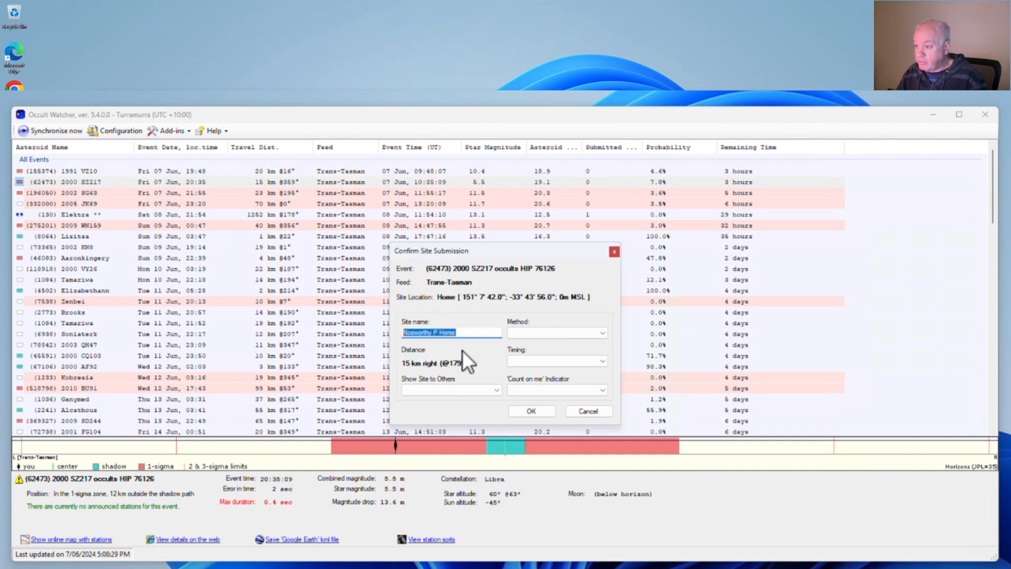
{"action": "left_click", "coordinate": [480, 332]}
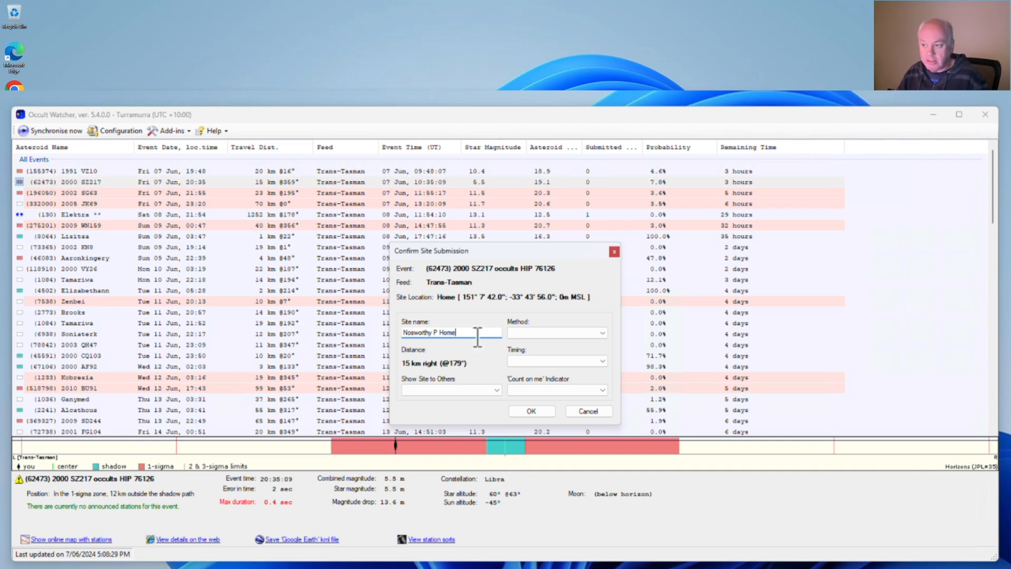
{"action": "left_click_drag", "start_coordinate": [461, 334], "coordinate": [381, 336]}
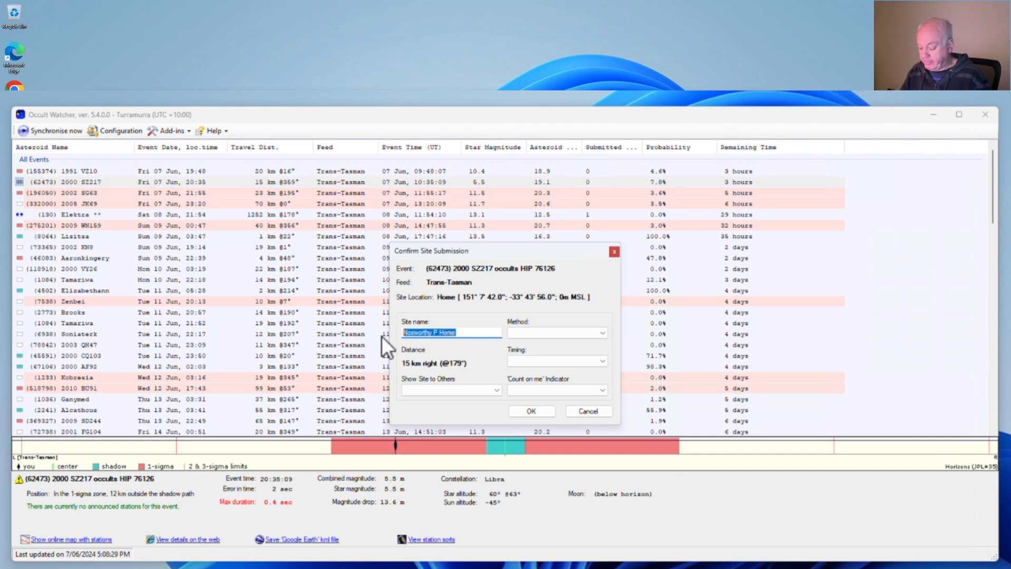
{"action": "type", "text": "Anon o"}
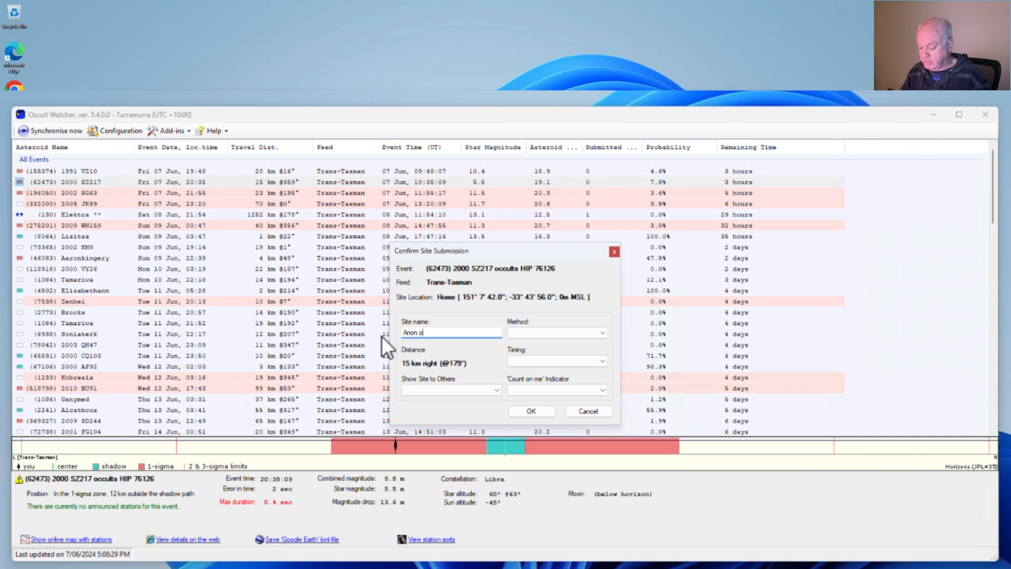
{"action": "key", "text": "BackSpace"}
{"action": "type", "text": "Observer"}
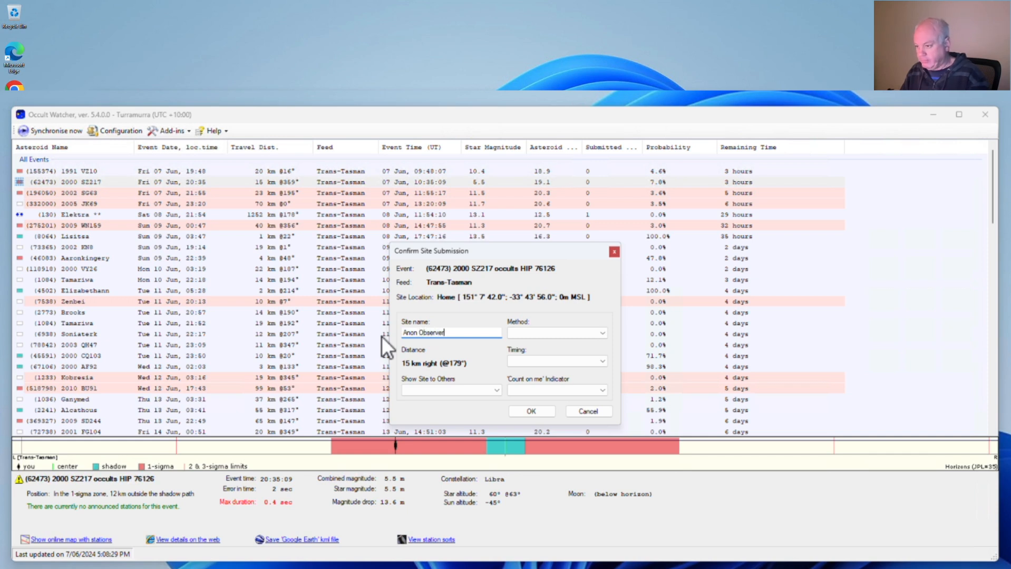
Step: Choose Video as the observing method and Other as the timing source, then open the Show Site to Others options
{"action": "left_click", "coordinate": [569, 334]}
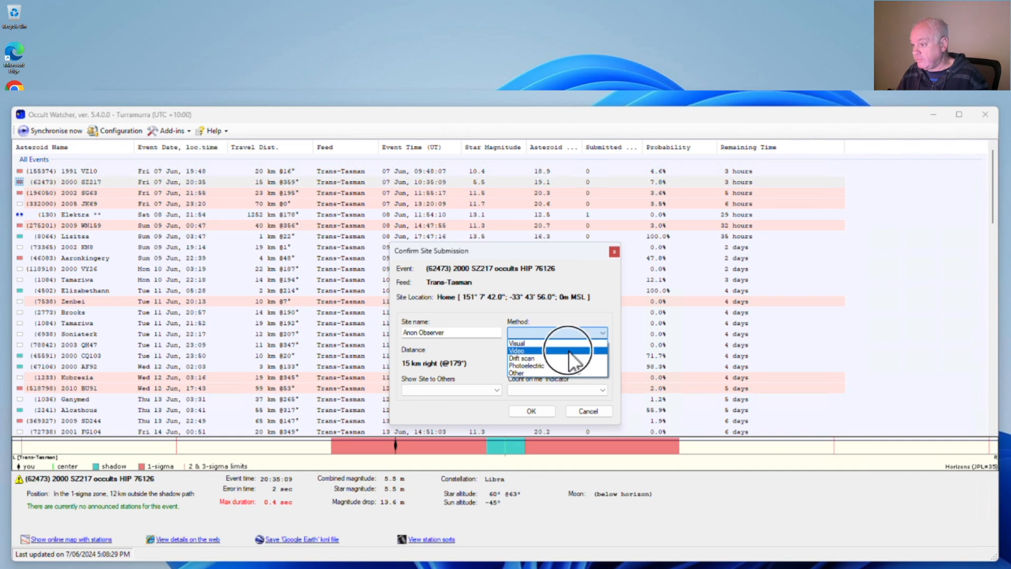
{"action": "left_click", "coordinate": [568, 351]}
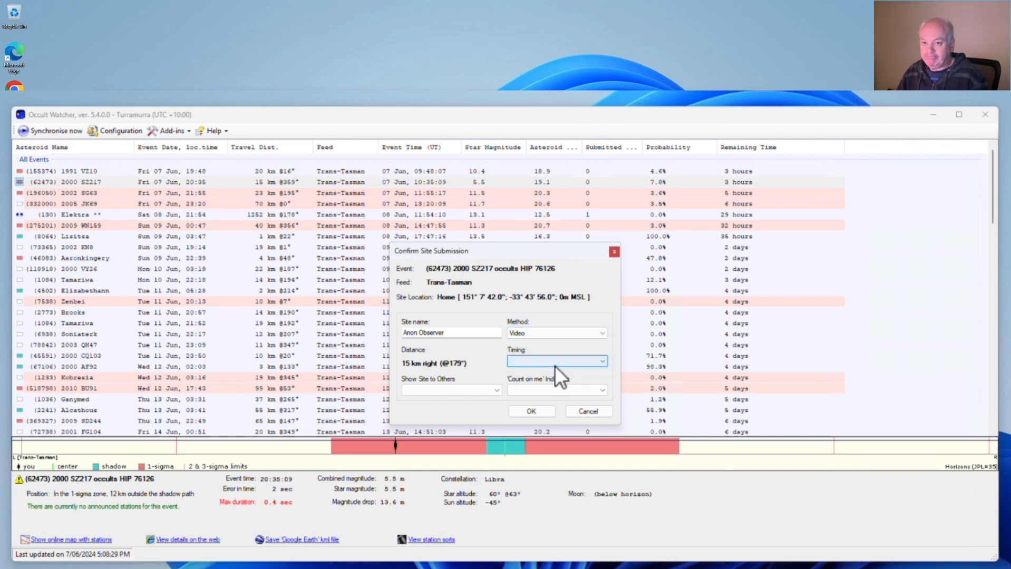
{"action": "left_click", "coordinate": [555, 361]}
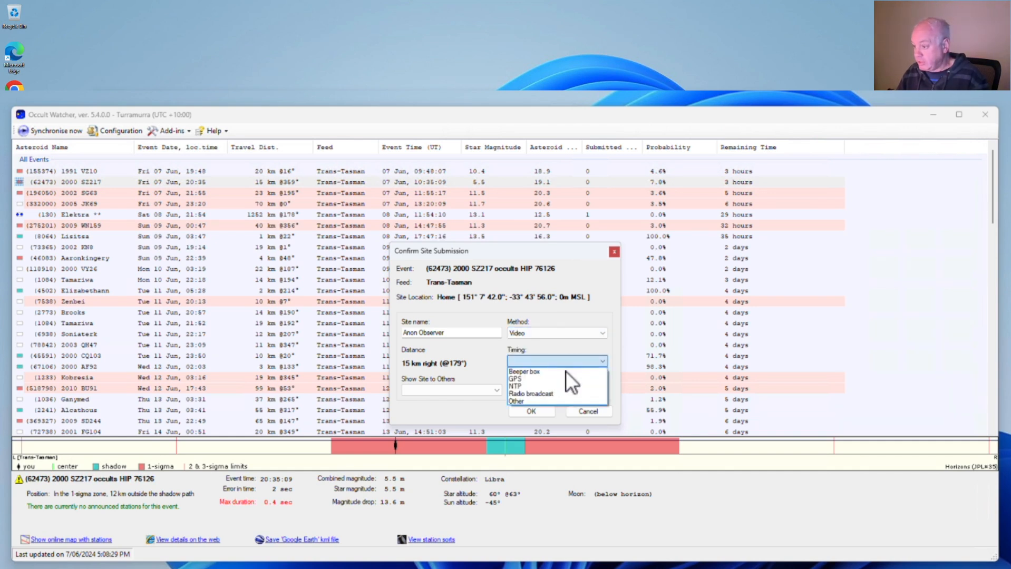
{"action": "left_click", "coordinate": [563, 400]}
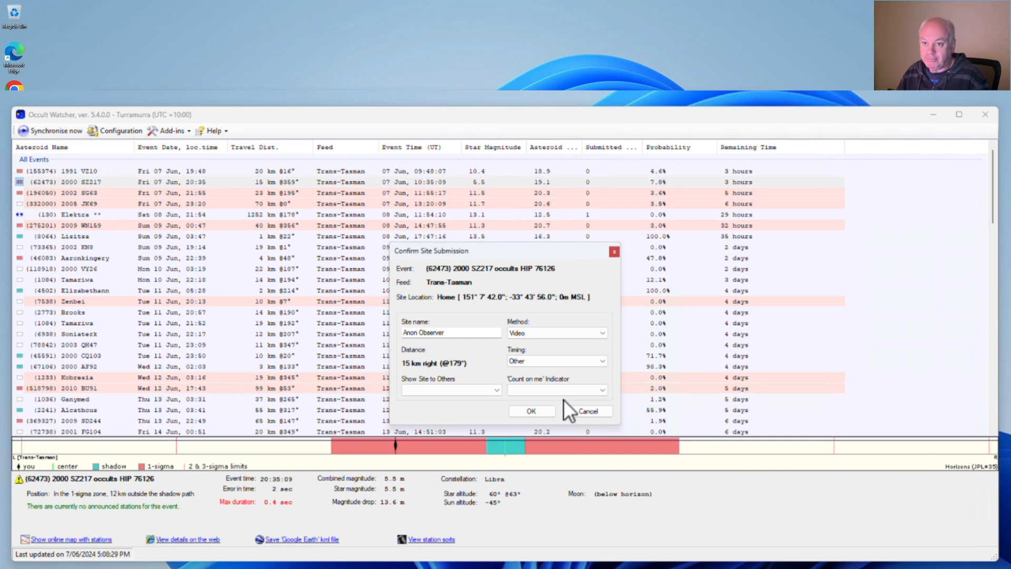
{"action": "left_click", "coordinate": [458, 392]}
{"action": "left_click", "coordinate": [494, 392]}
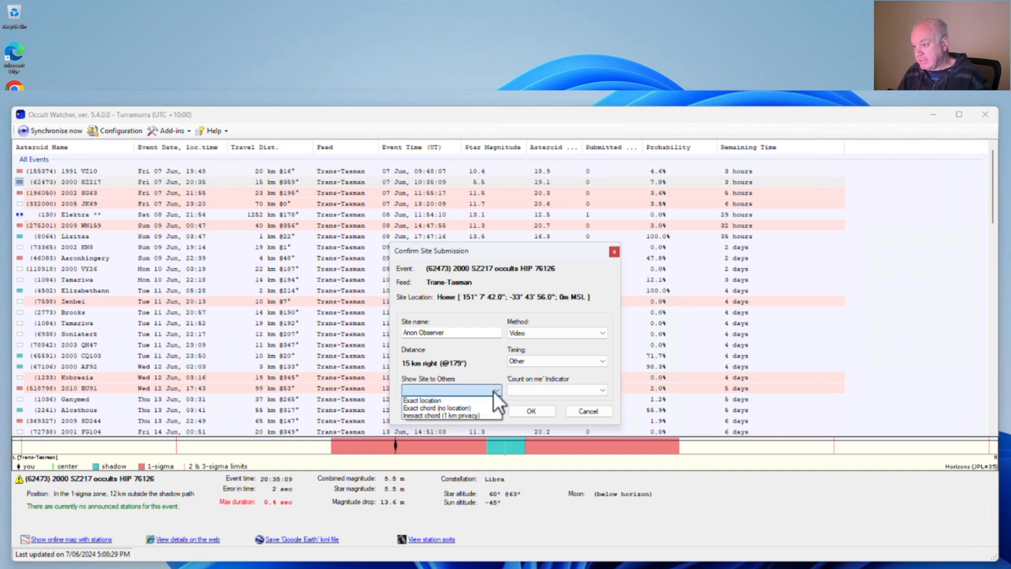
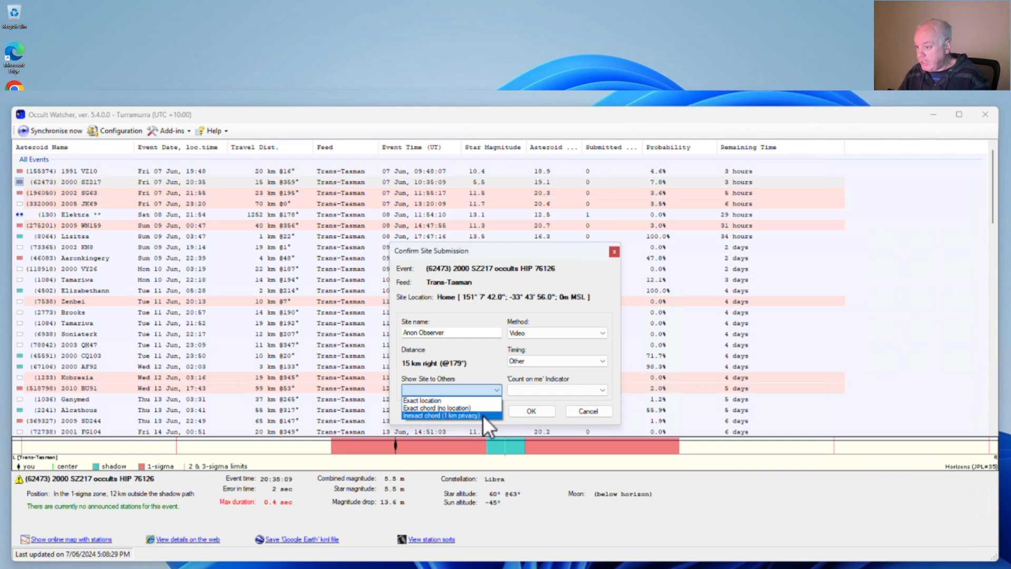
Step: Share the 2000 SZ217 observing site's exact location with others instead of an inexact chord
{"action": "left_click", "coordinate": [483, 416]}
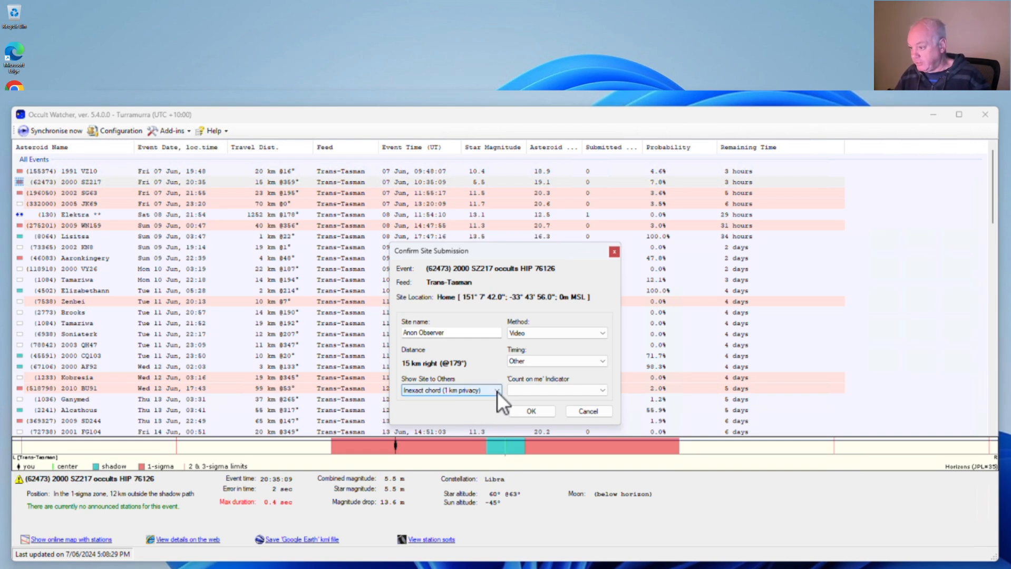
{"action": "left_click", "coordinate": [497, 392]}
{"action": "left_click", "coordinate": [476, 401]}
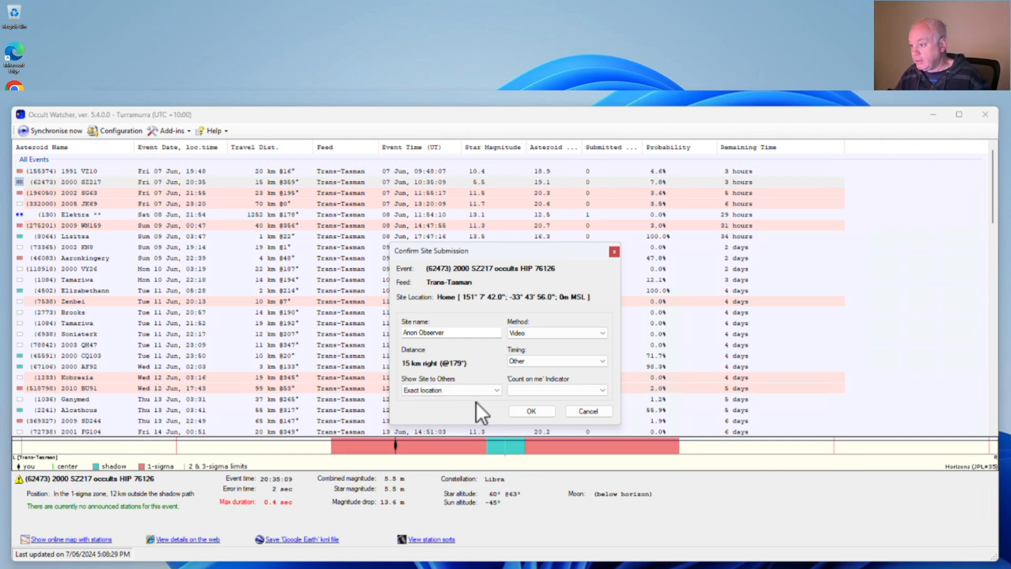
Step: Set the 'count on me' rating to Medium after trying High and Low, then submit the site
{"action": "left_click", "coordinate": [603, 391]}
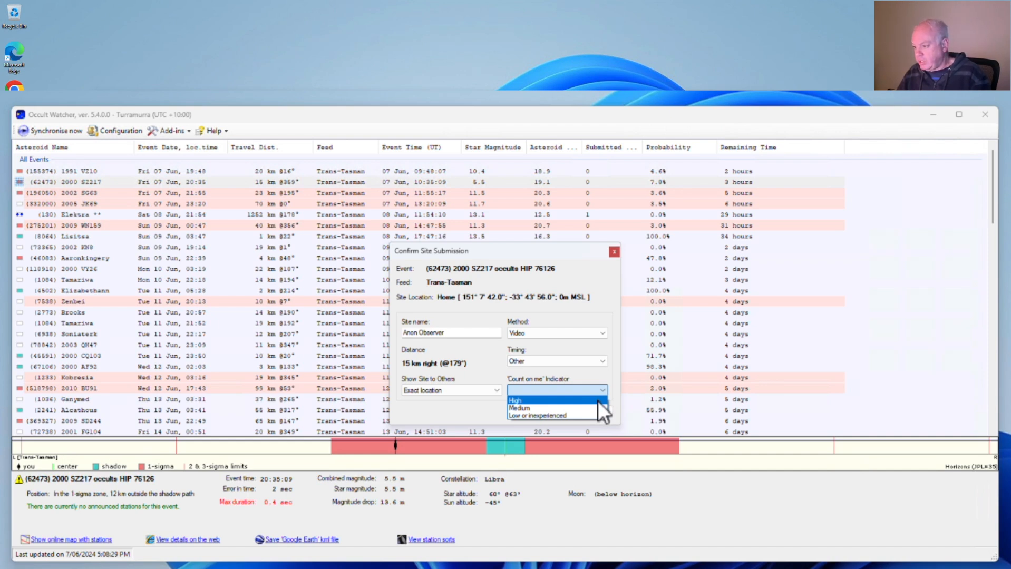
{"action": "left_click", "coordinate": [598, 402]}
{"action": "left_click", "coordinate": [600, 391]}
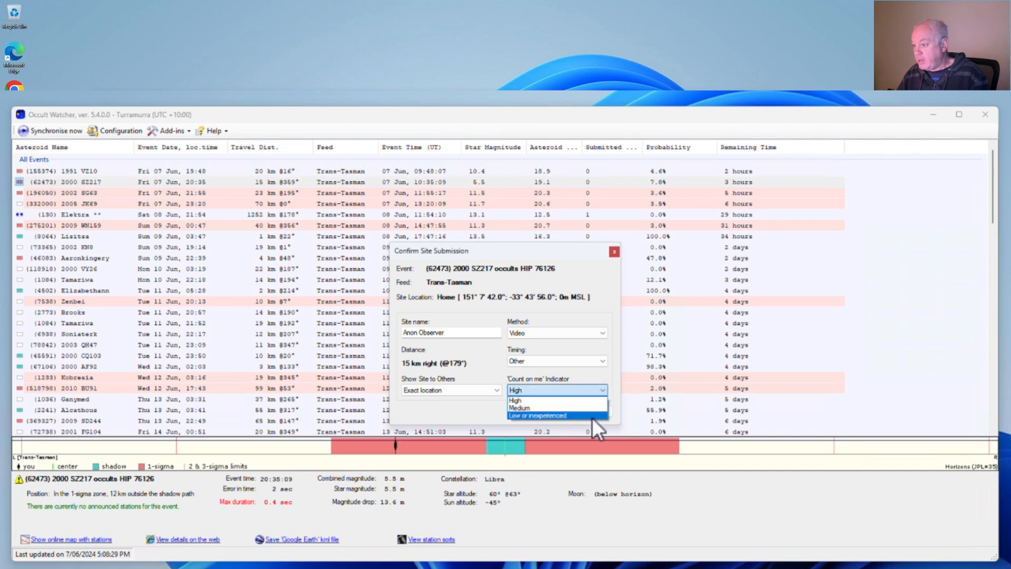
{"action": "left_click", "coordinate": [593, 409]}
{"action": "left_click", "coordinate": [601, 391]}
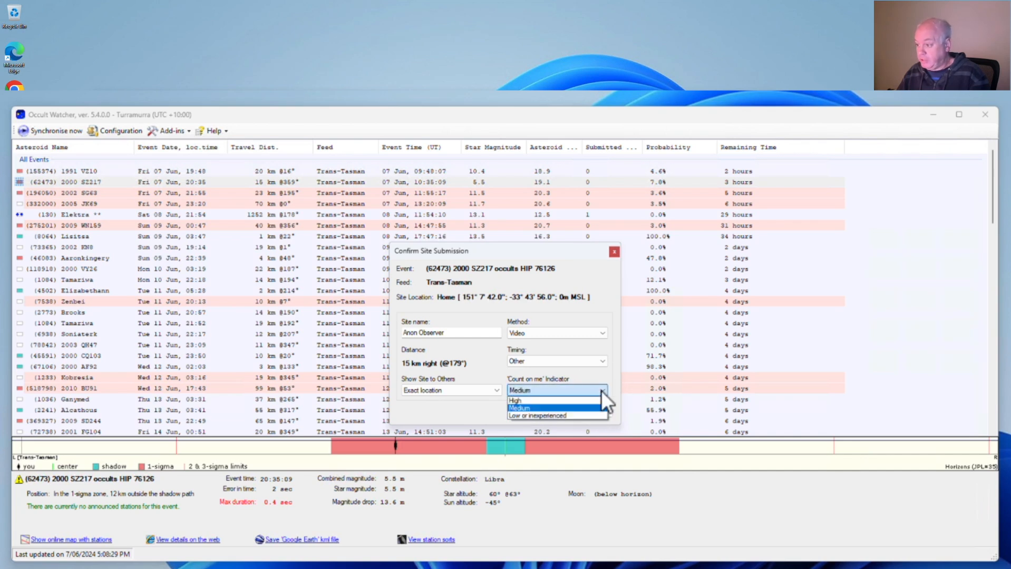
{"action": "left_click", "coordinate": [591, 416]}
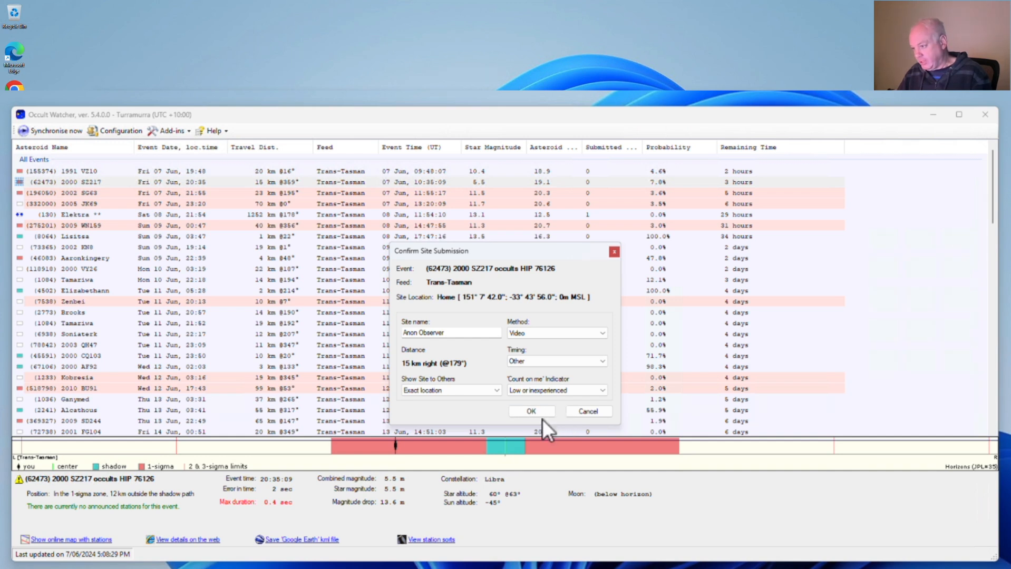
{"action": "left_click", "coordinate": [582, 391]}
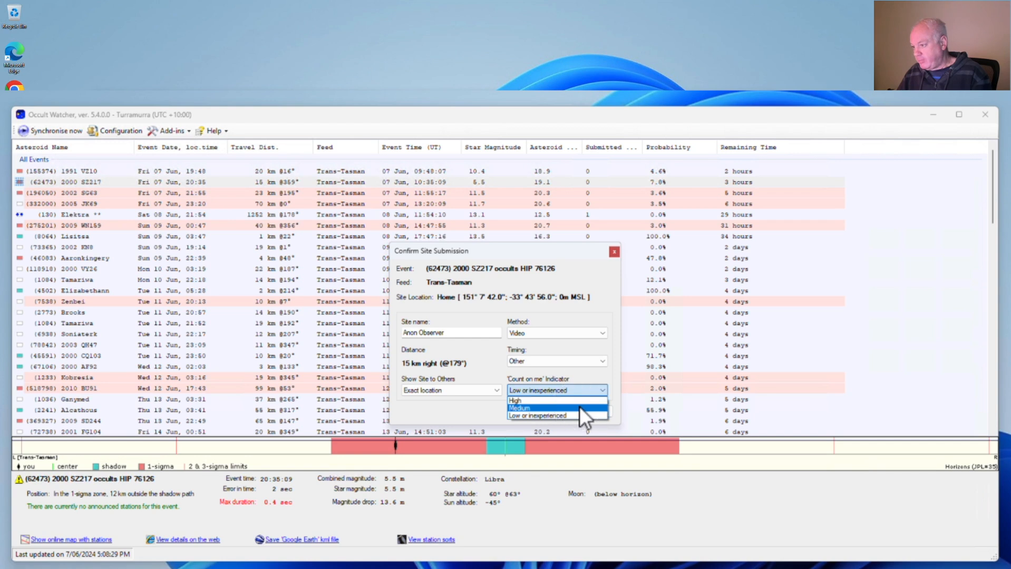
{"action": "left_click", "coordinate": [580, 408]}
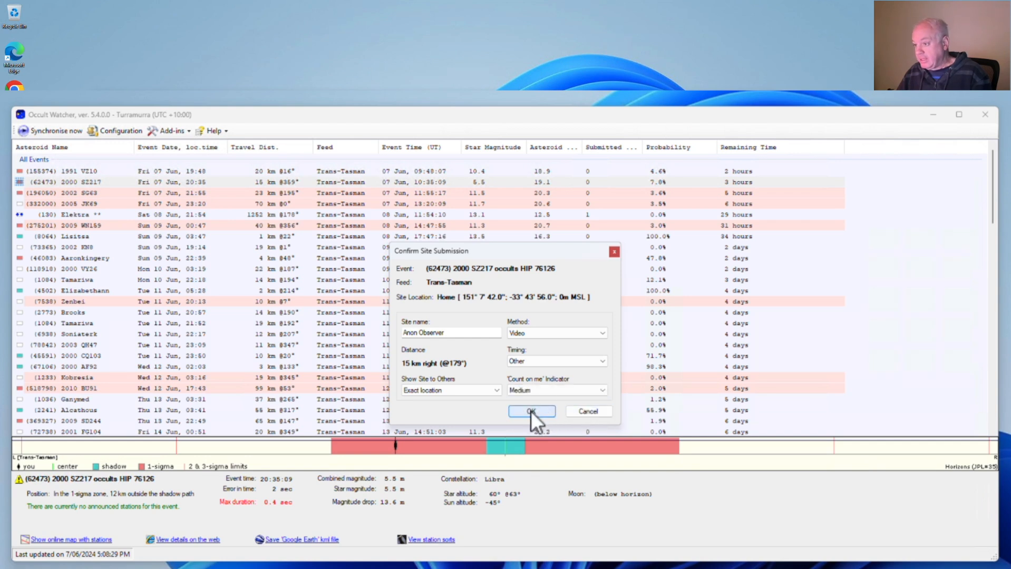
{"action": "left_click", "coordinate": [531, 411]}
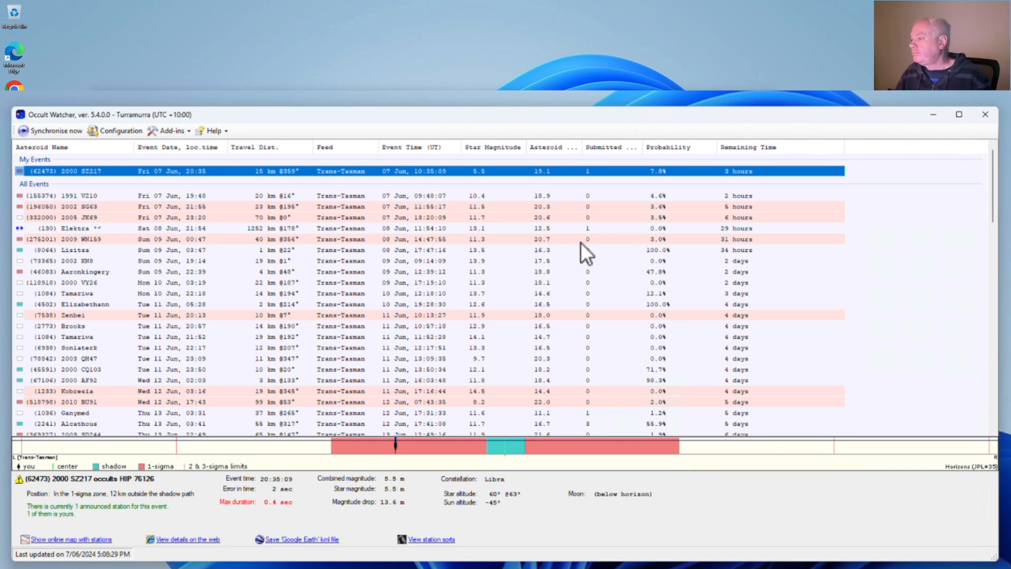
Step: Glance at the Zenbei event, then show the (130) Elektra event details and path timeline
{"action": "scroll", "coordinate": [643, 260], "scroll_direction": "down", "scroll_amount": 1}
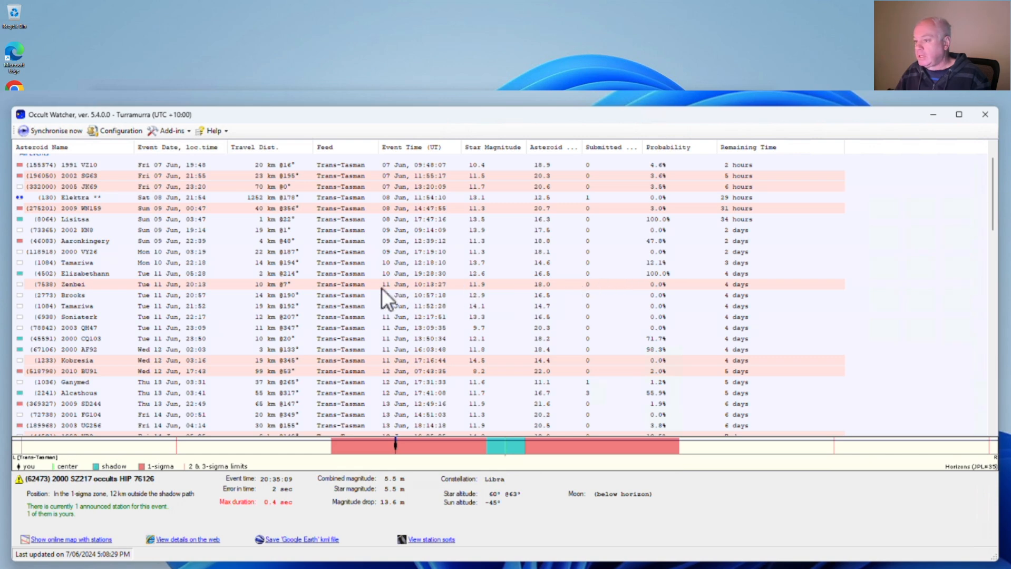
{"action": "left_click", "coordinate": [271, 285]}
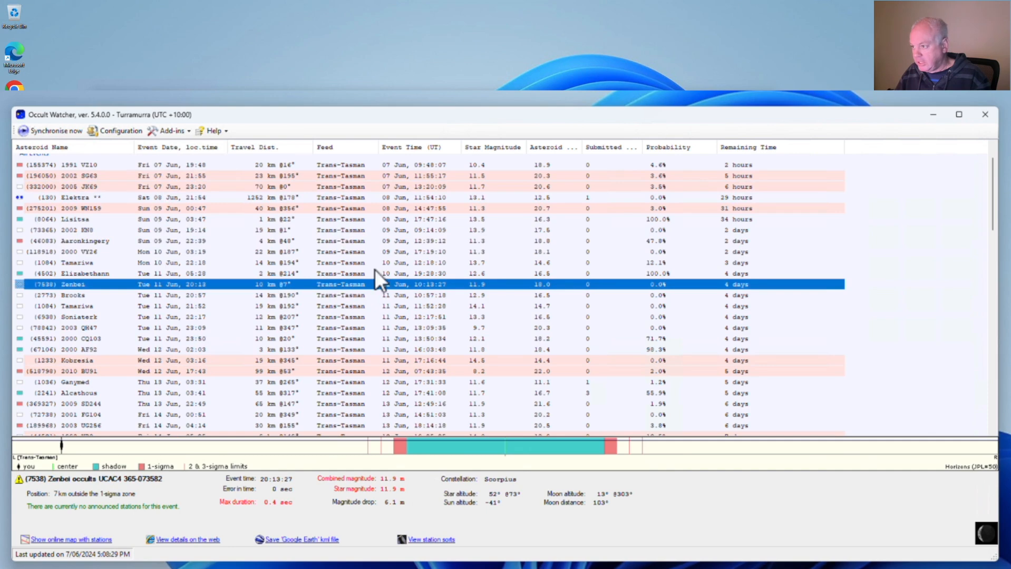
{"action": "scroll", "coordinate": [532, 250], "scroll_direction": "up", "scroll_amount": 1}
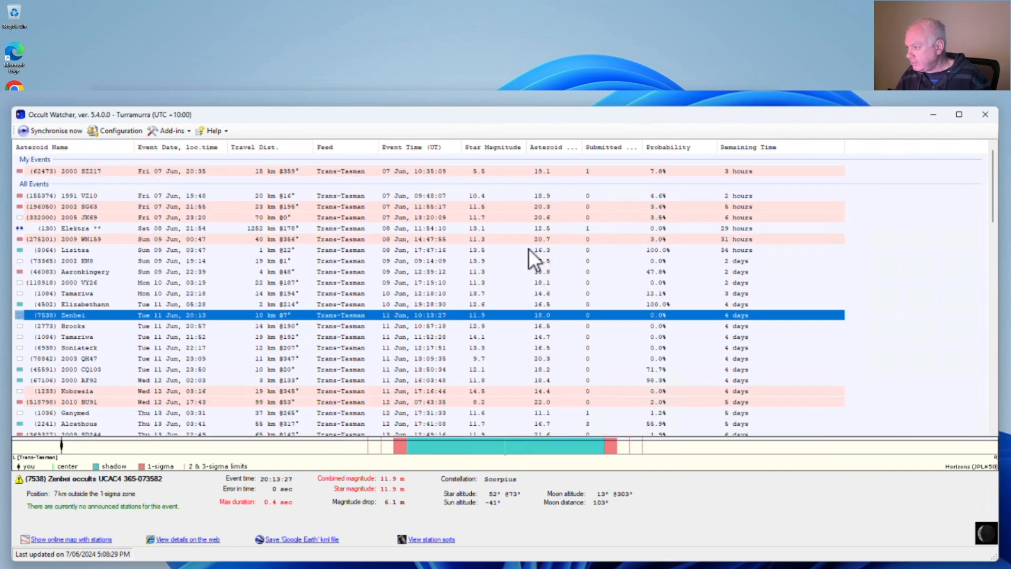
{"action": "left_click", "coordinate": [464, 229]}
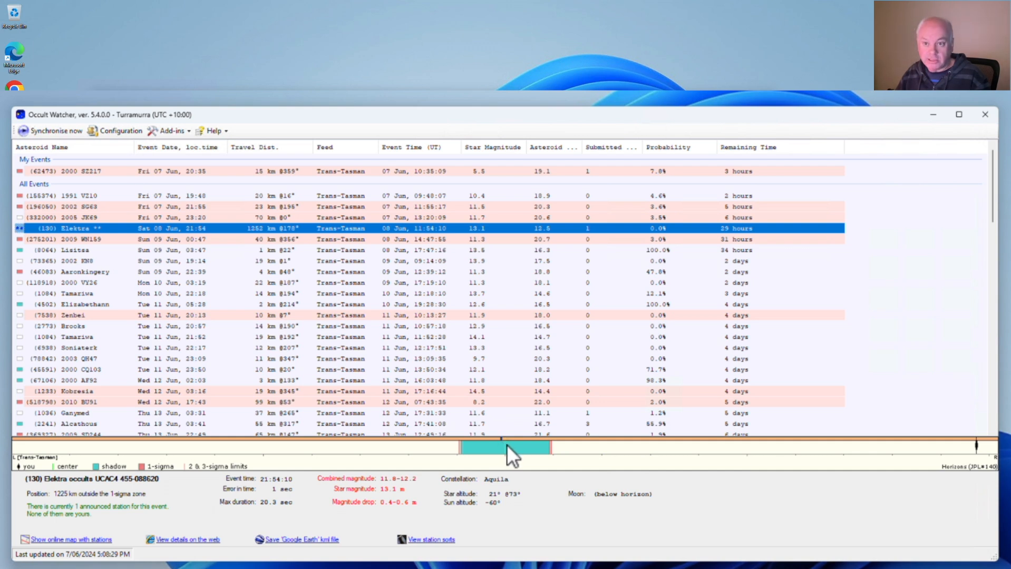
Step: Inspect the announced station marker on the Elektra timeline strip
{"action": "mouse_move", "coordinate": [500, 439]}
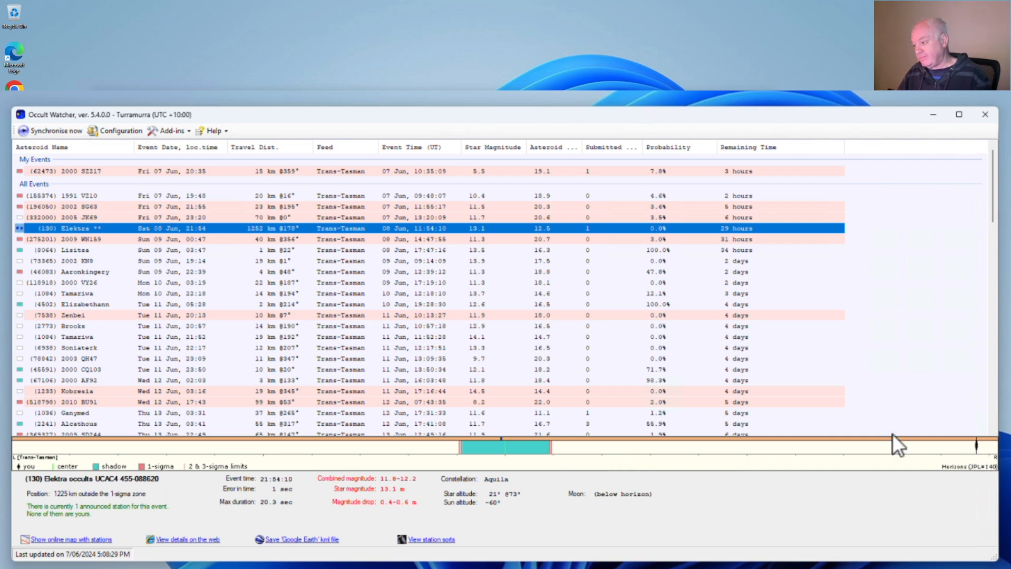
Step: Add (130) Elektra to My Events as an observation from Turramurra (Home) and confirm the submission
{"action": "right_click", "coordinate": [353, 227]}
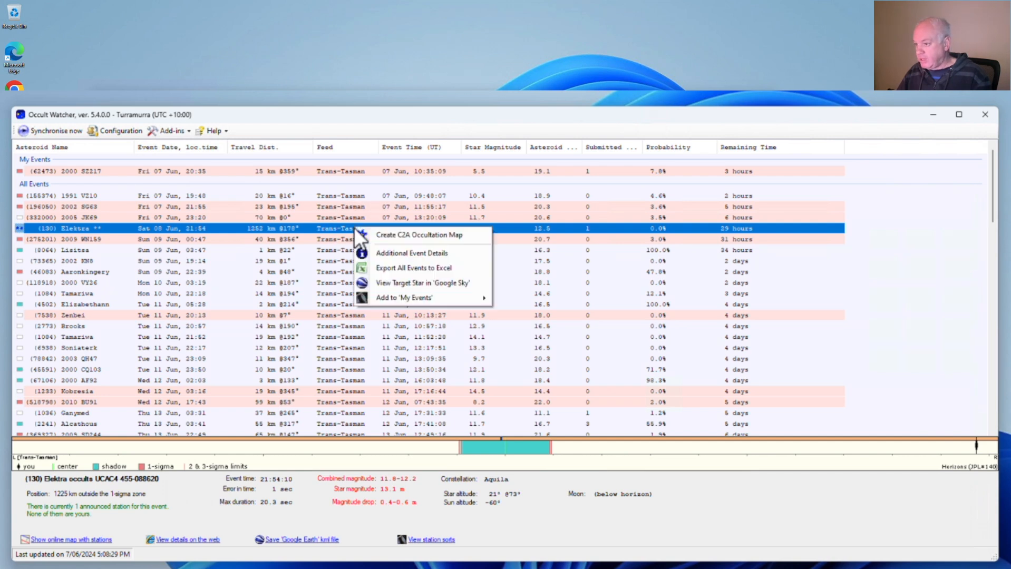
{"action": "mouse_move", "coordinate": [388, 300]}
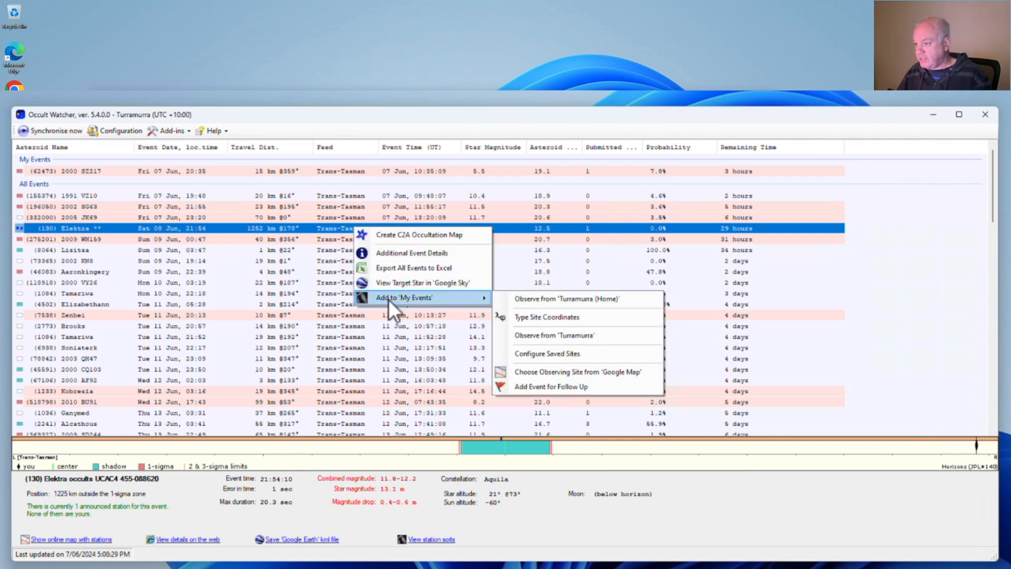
{"action": "left_click", "coordinate": [555, 299]}
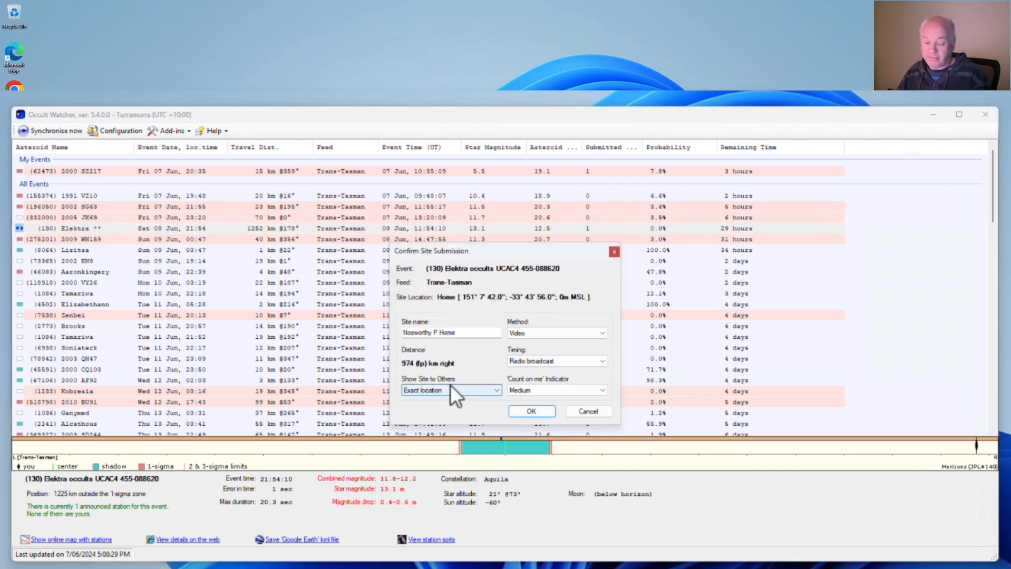
{"action": "left_click", "coordinate": [531, 412]}
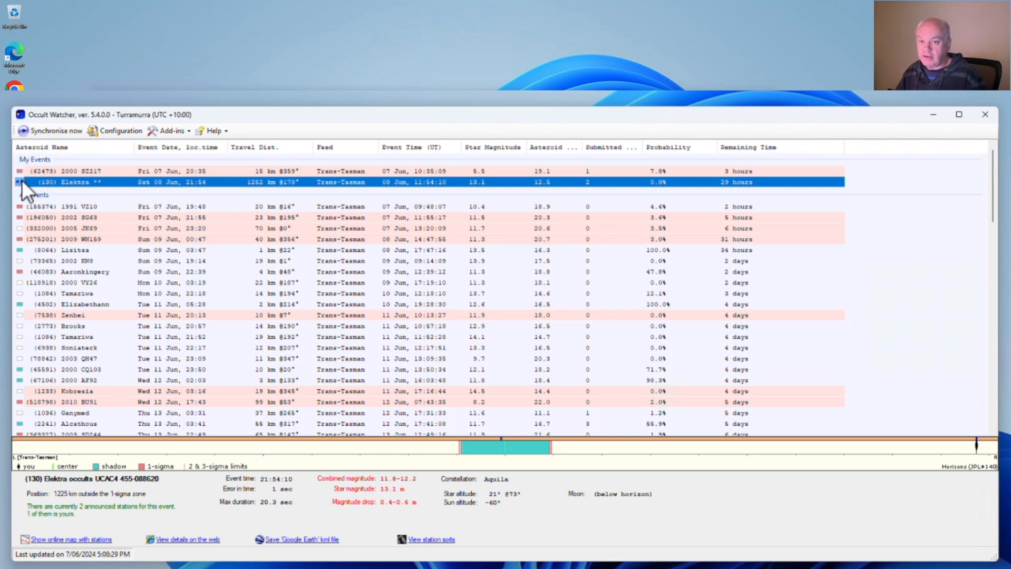
{"action": "left_click", "coordinate": [116, 131]}
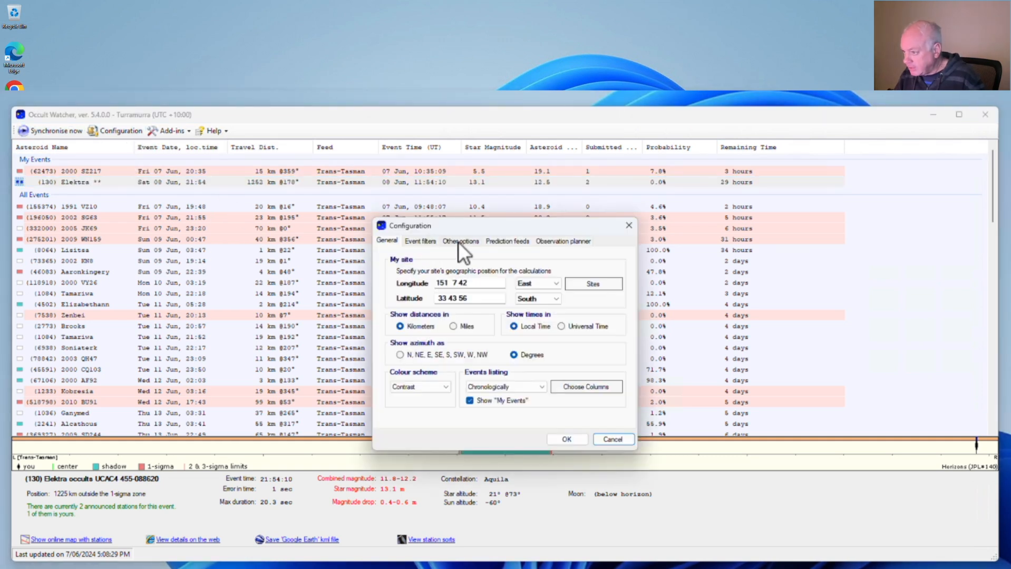
{"action": "left_click", "coordinate": [470, 401]}
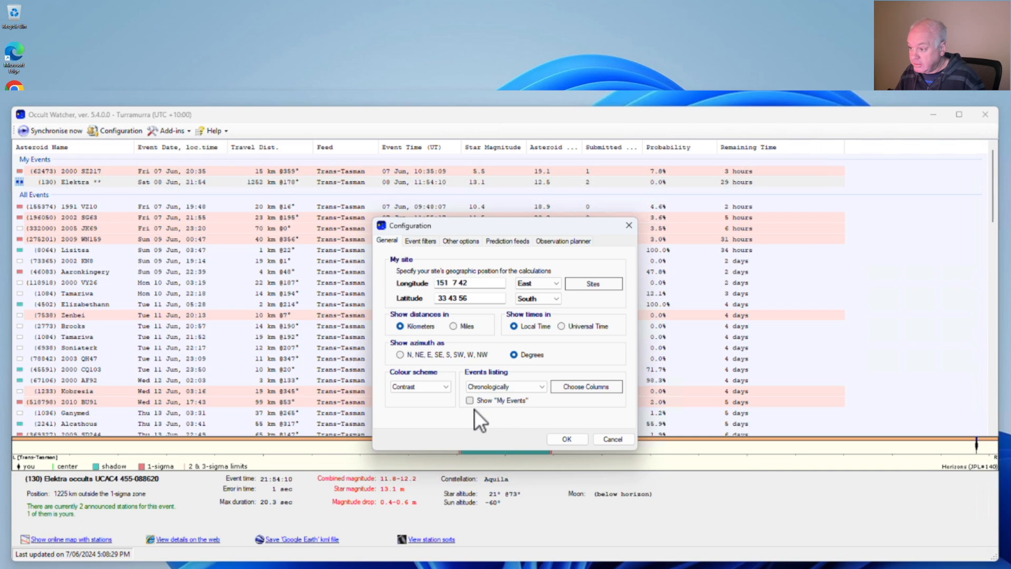
{"action": "left_click", "coordinate": [568, 439]}
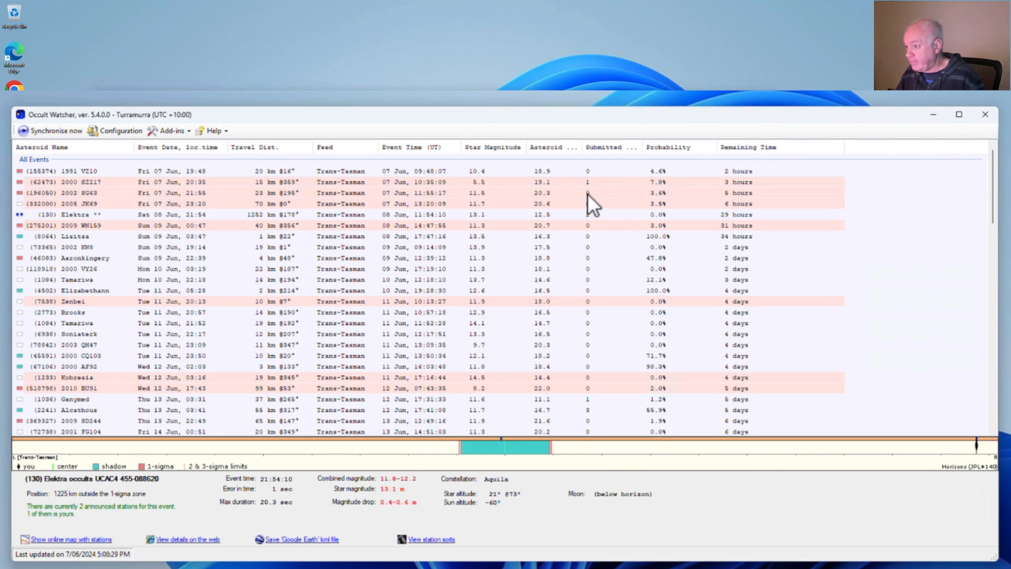
{"action": "scroll", "coordinate": [271, 304], "scroll_direction": "down", "scroll_amount": 4}
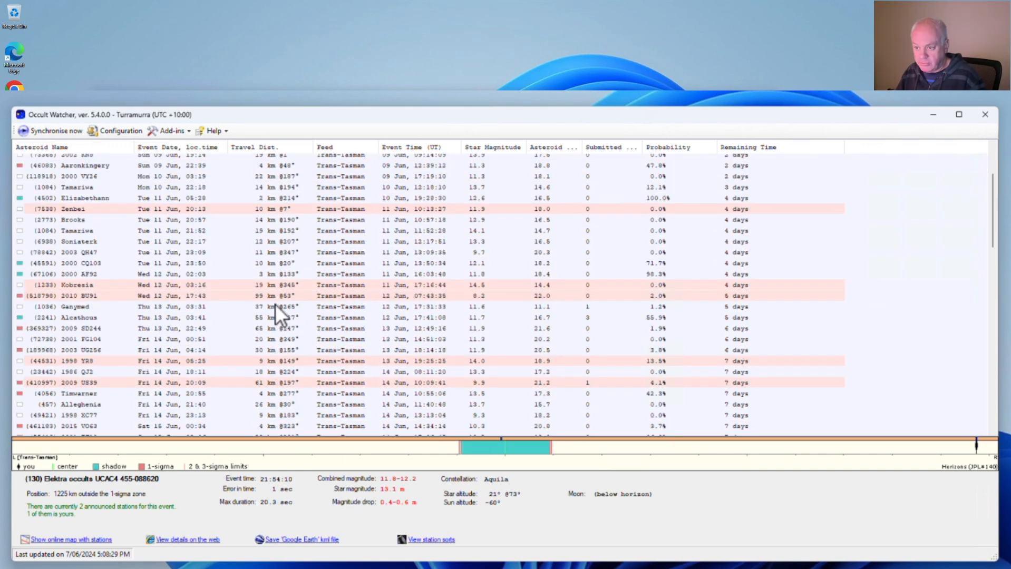
{"action": "scroll", "coordinate": [271, 303], "scroll_direction": "up", "scroll_amount": 4}
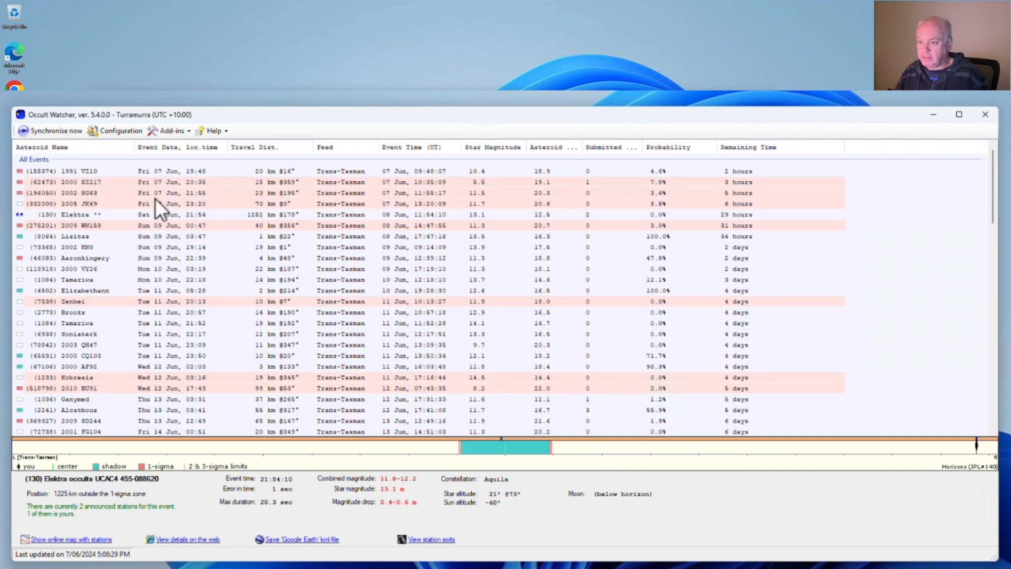
{"action": "left_click", "coordinate": [114, 130]}
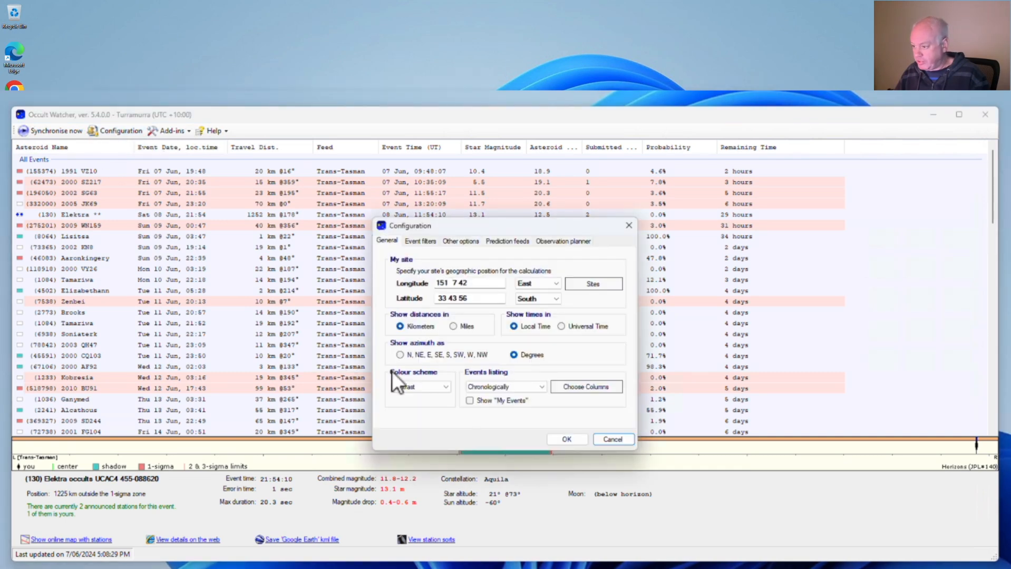
{"action": "left_click", "coordinate": [472, 399]}
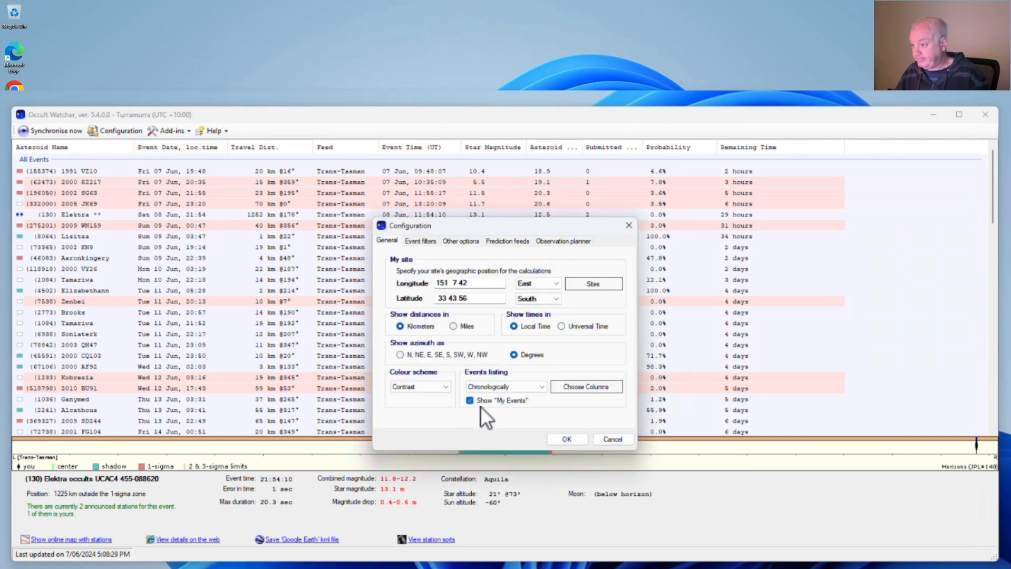
{"action": "left_click", "coordinate": [566, 439]}
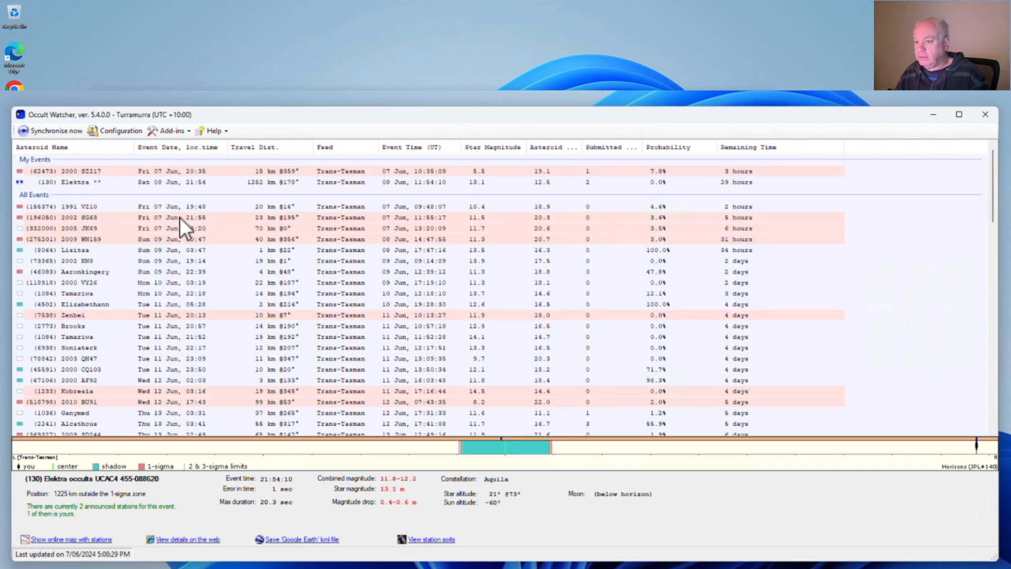
Step: Show the 2000 SZ217 event details and scroll through the event list
{"action": "left_click", "coordinate": [115, 171]}
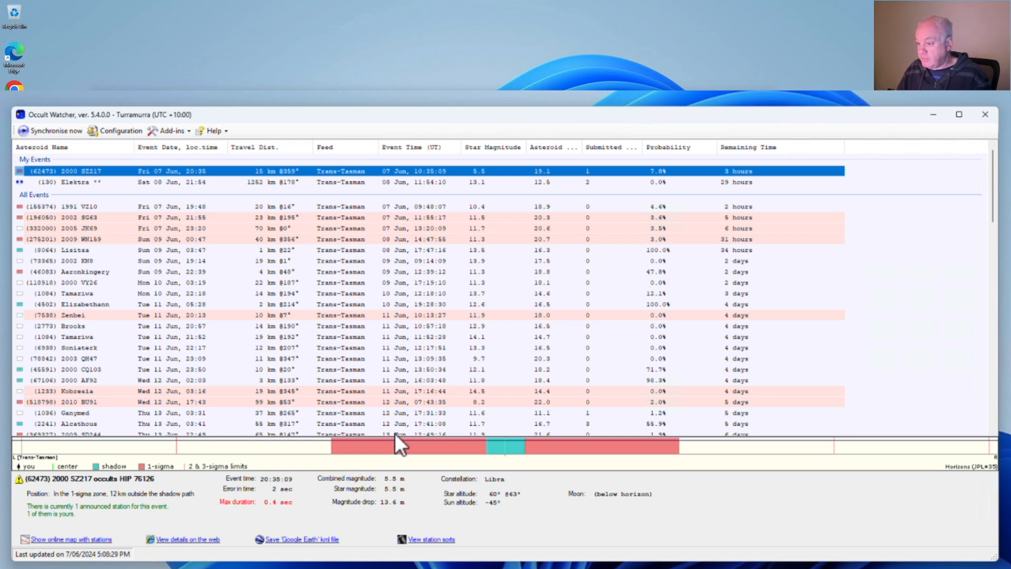
{"action": "mouse_move", "coordinate": [396, 440]}
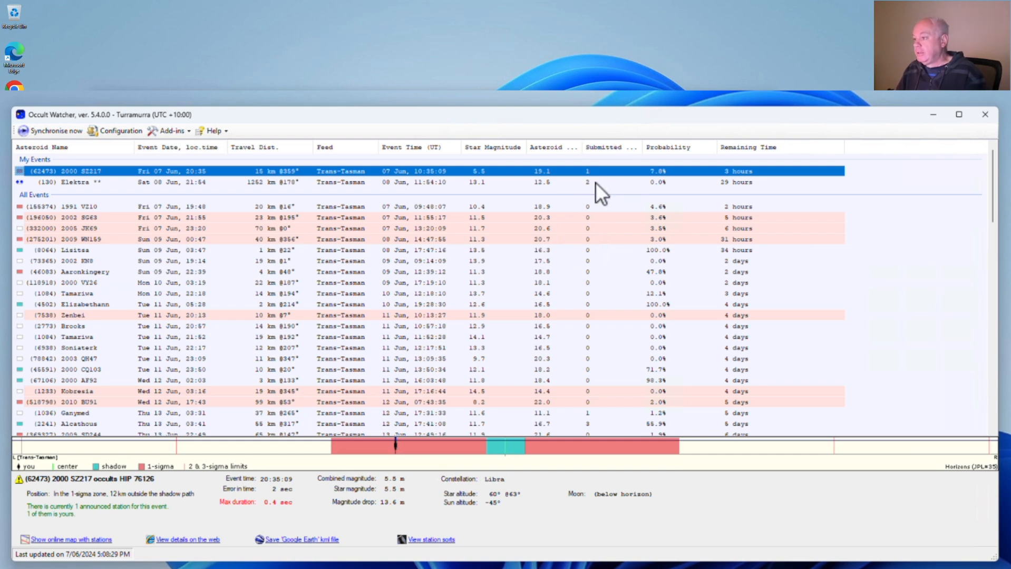
{"action": "scroll", "coordinate": [685, 236], "scroll_direction": "down", "scroll_amount": 2}
{"action": "scroll", "coordinate": [684, 233], "scroll_direction": "up", "scroll_amount": 2}
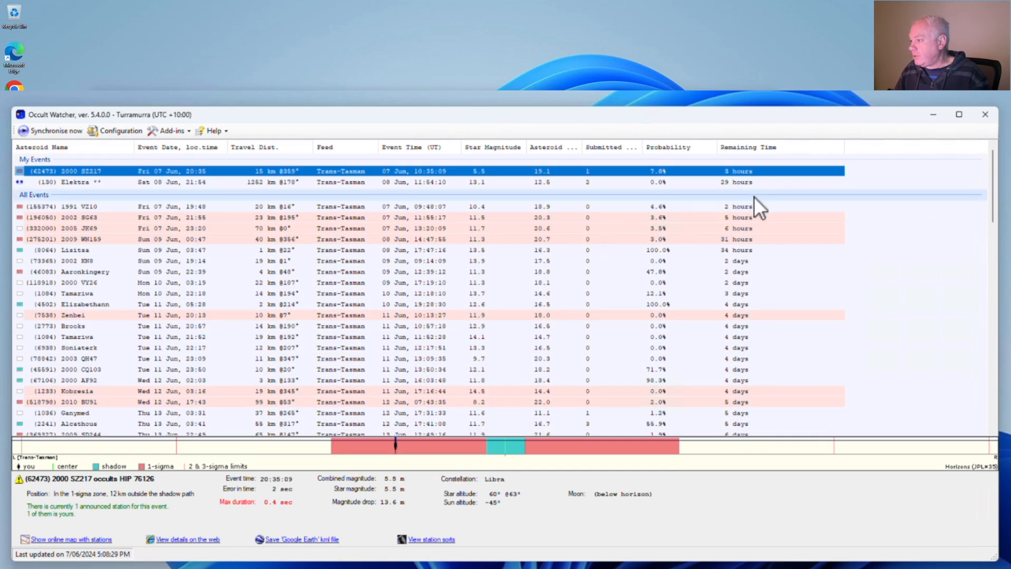
{"action": "scroll", "coordinate": [738, 232], "scroll_direction": "down", "scroll_amount": 2}
{"action": "scroll", "coordinate": [741, 273], "scroll_direction": "up", "scroll_amount": 2}
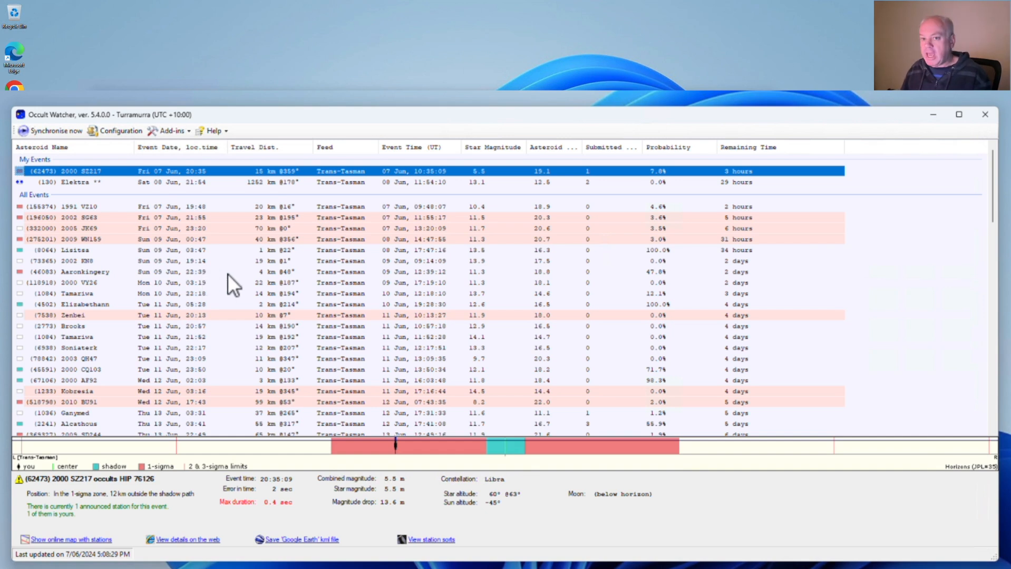
Step: Check the Event filters configuration, then select Elektra and widen the Submitted Stations column
{"action": "left_click", "coordinate": [107, 131]}
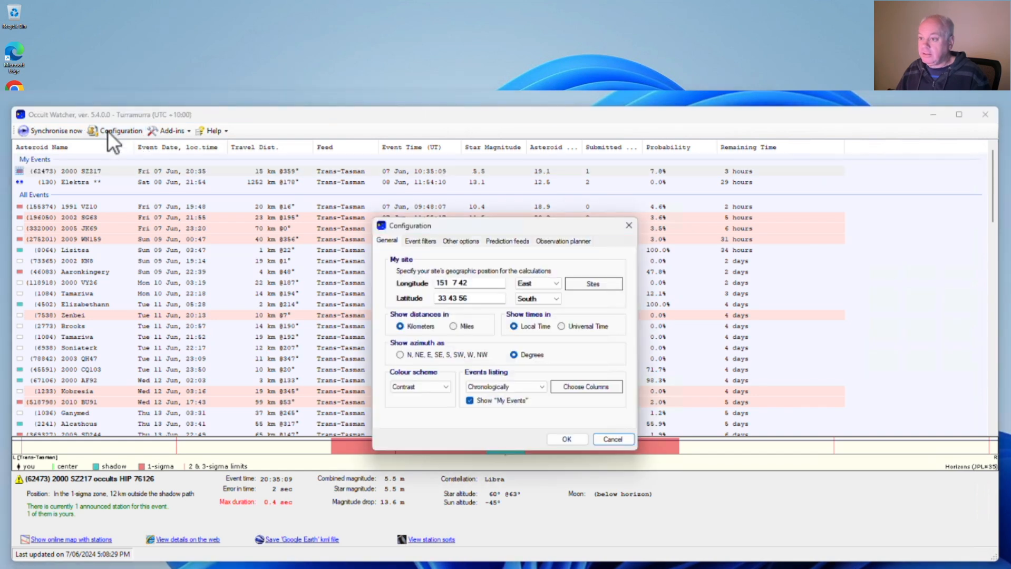
{"action": "left_click", "coordinate": [417, 240]}
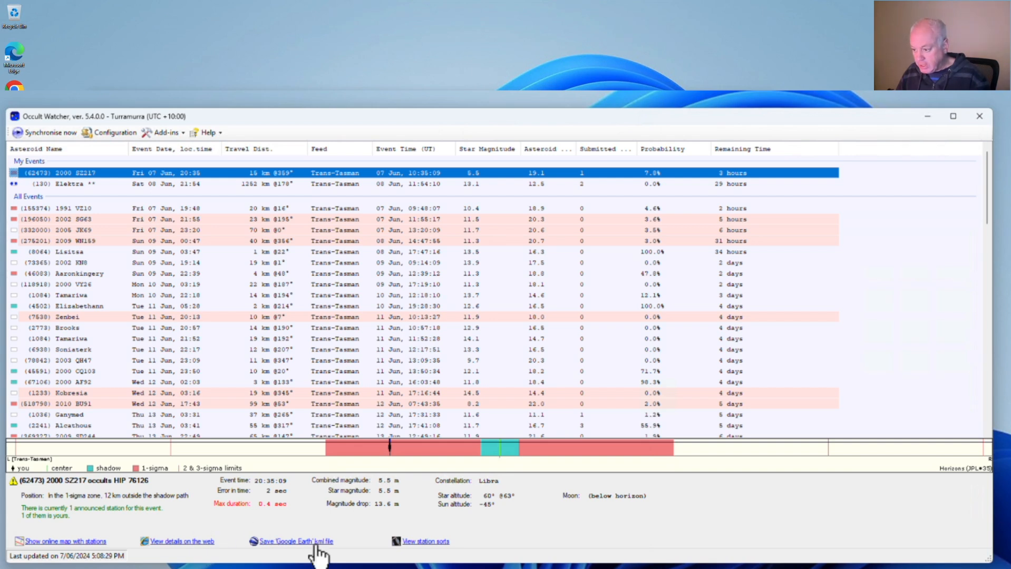
{"action": "left_click", "coordinate": [396, 184]}
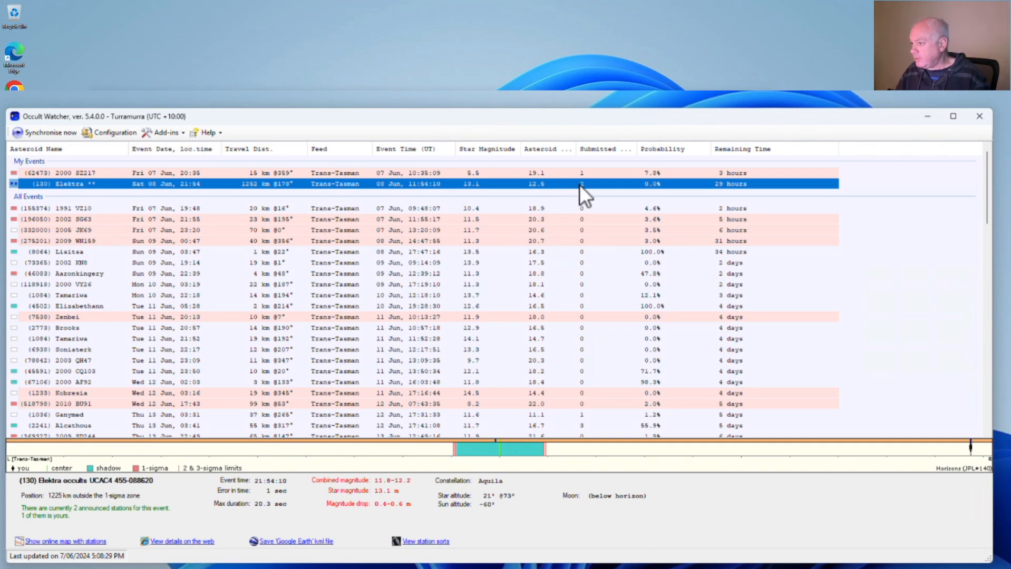
{"action": "left_click_drag", "start_coordinate": [638, 148], "coordinate": [685, 143]}
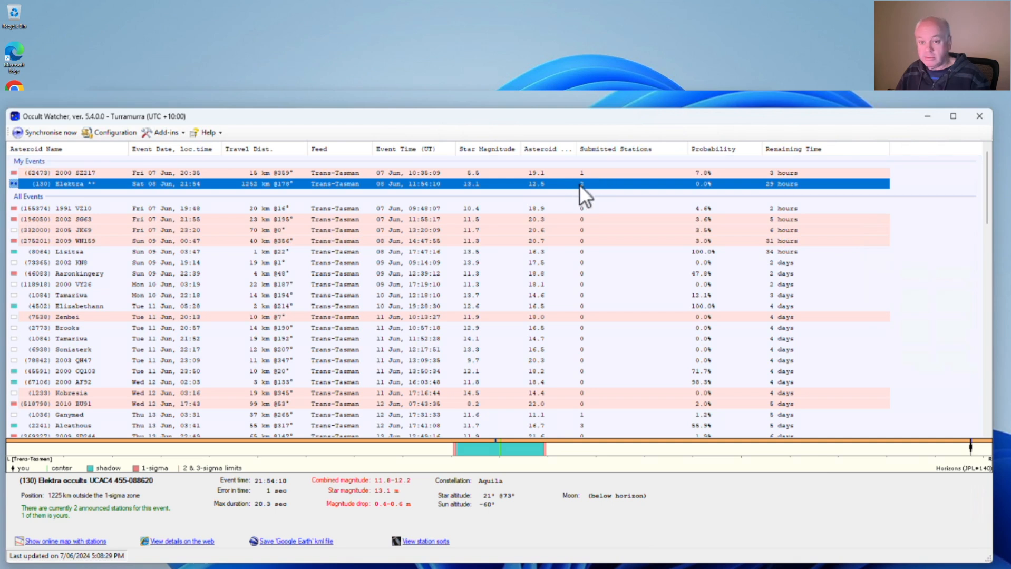
{"action": "left_click", "coordinate": [415, 543]}
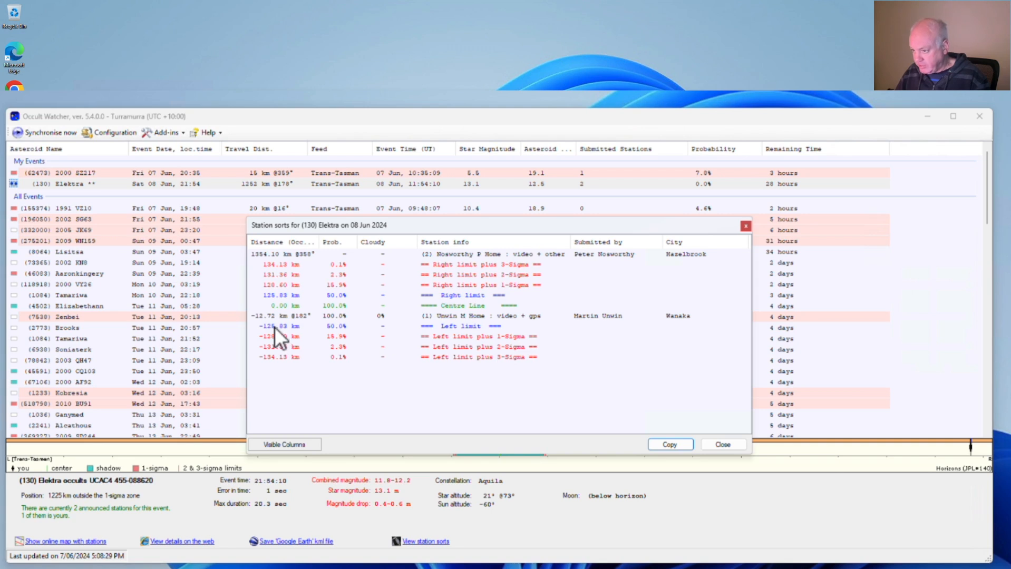
{"action": "left_click", "coordinate": [448, 254]}
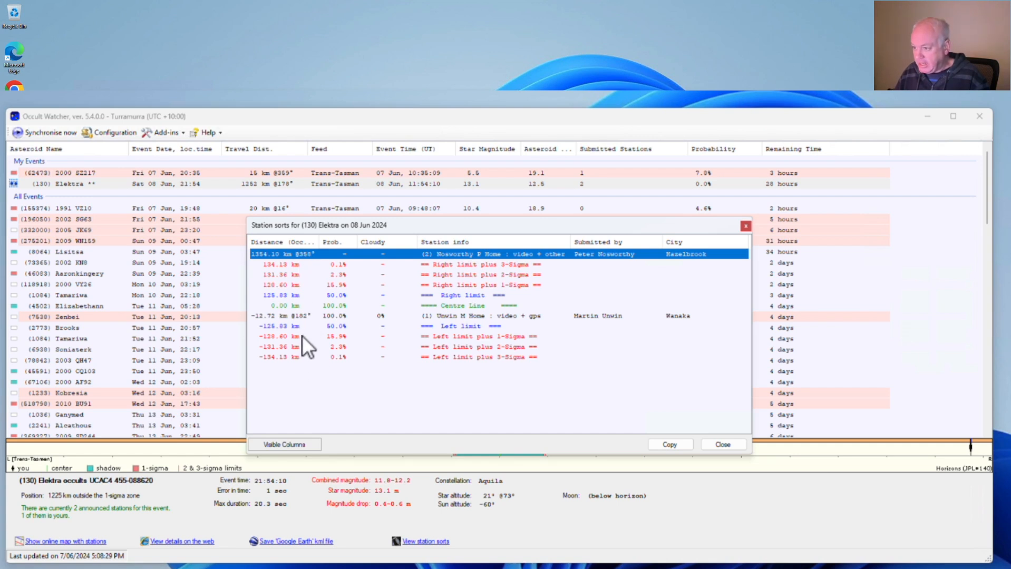
{"action": "left_click", "coordinate": [426, 316]}
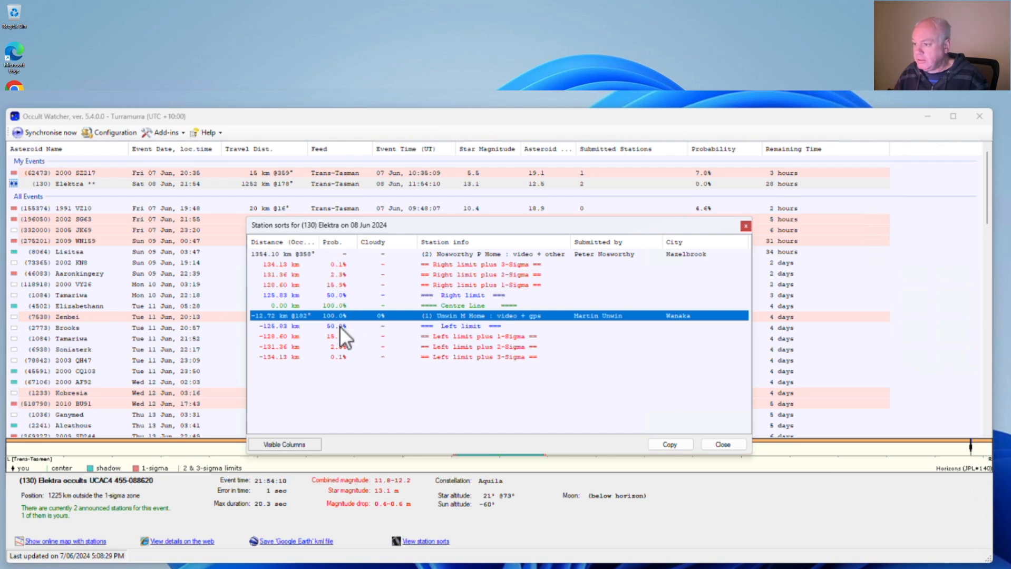
{"action": "left_click", "coordinate": [347, 257]}
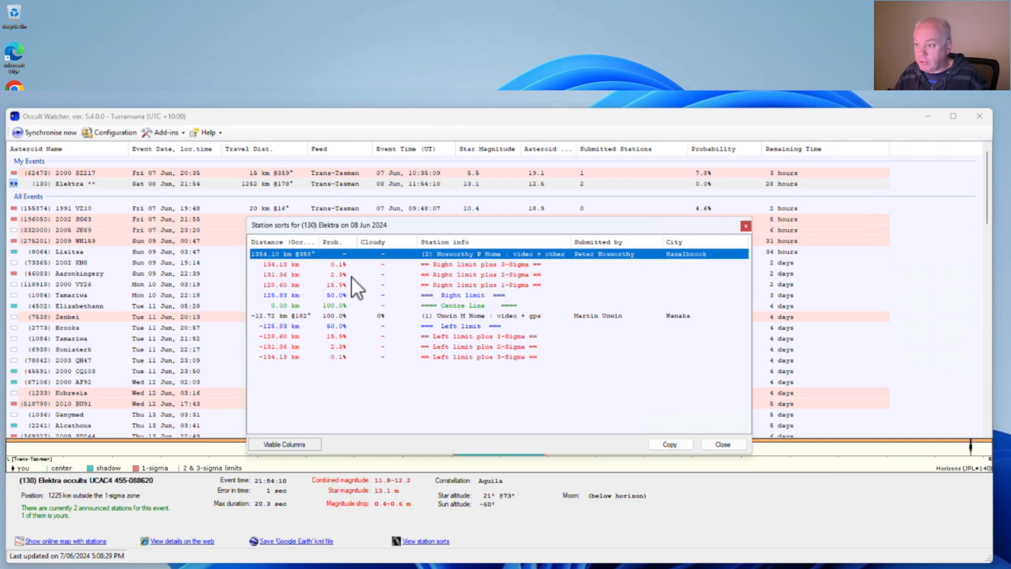
{"action": "left_click", "coordinate": [334, 316]}
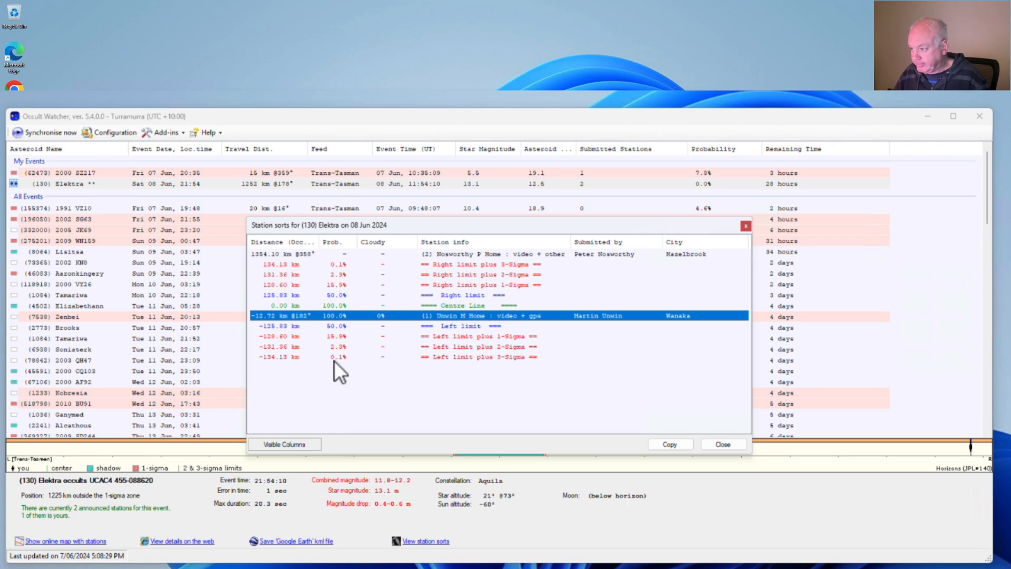
{"action": "left_click", "coordinate": [721, 445]}
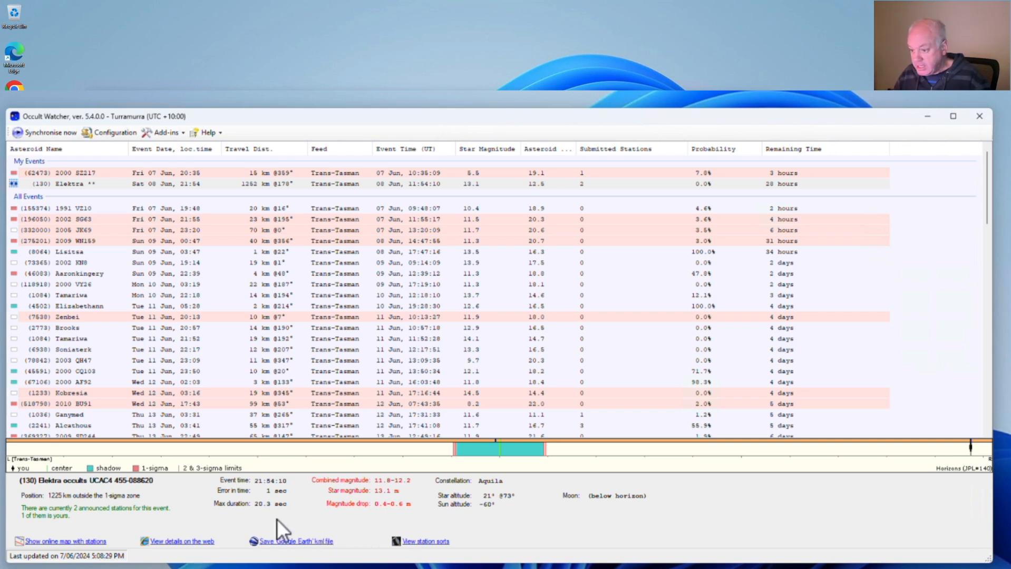
Step: Open the (130) Elektra event page in OW Cloud via 'View details on the web'
{"action": "left_click", "coordinate": [178, 543]}
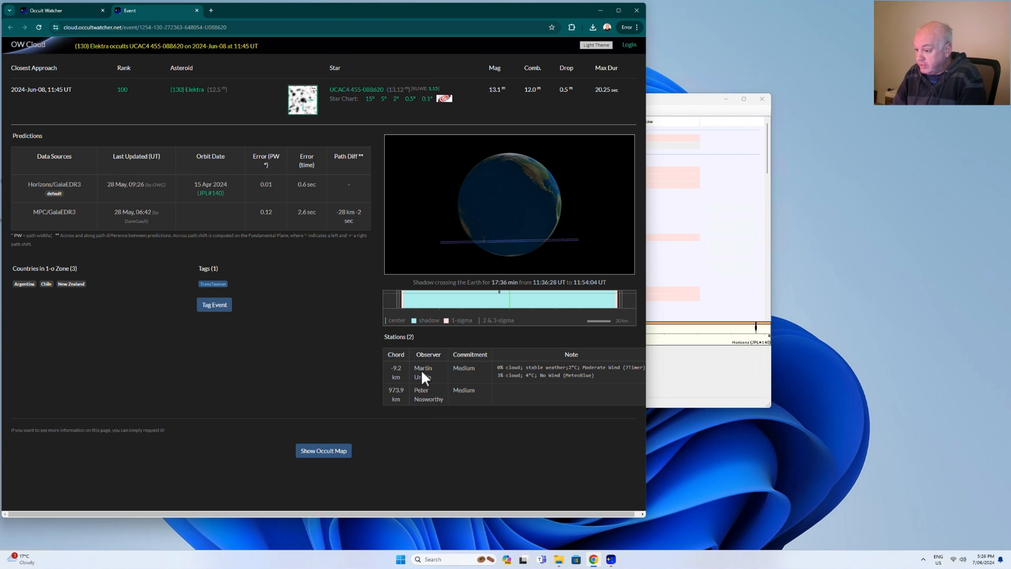
Step: Open the MPC/GaiaEDR3 prediction map and zoom in on the path near Wanaka
{"action": "left_click", "coordinate": [79, 214]}
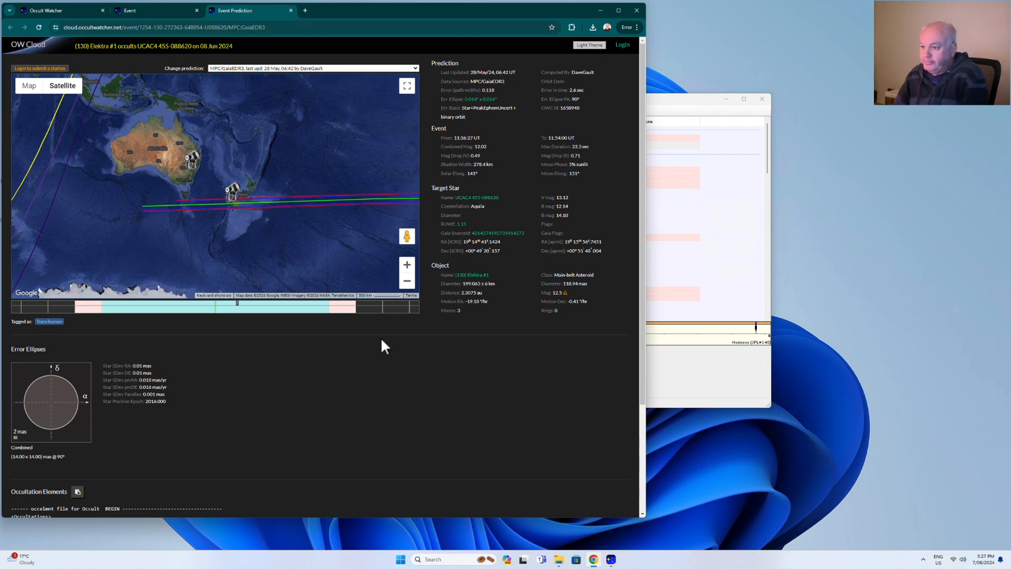
{"action": "scroll", "coordinate": [231, 203], "scroll_direction": "up", "scroll_amount": 2}
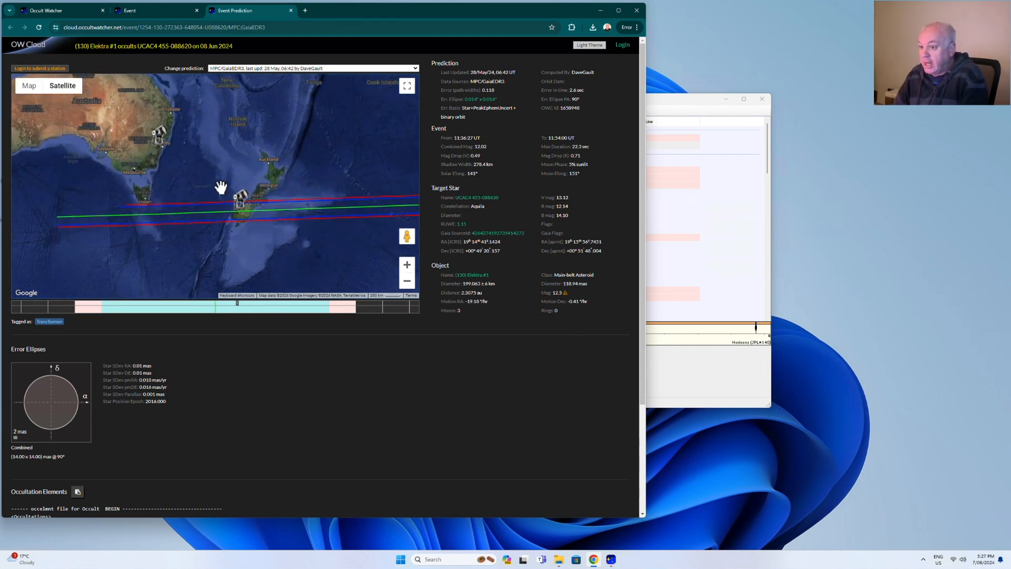
{"action": "left_click_drag", "start_coordinate": [180, 177], "coordinate": [218, 204]}
{"action": "scroll", "coordinate": [216, 201], "scroll_direction": "up", "scroll_amount": 1}
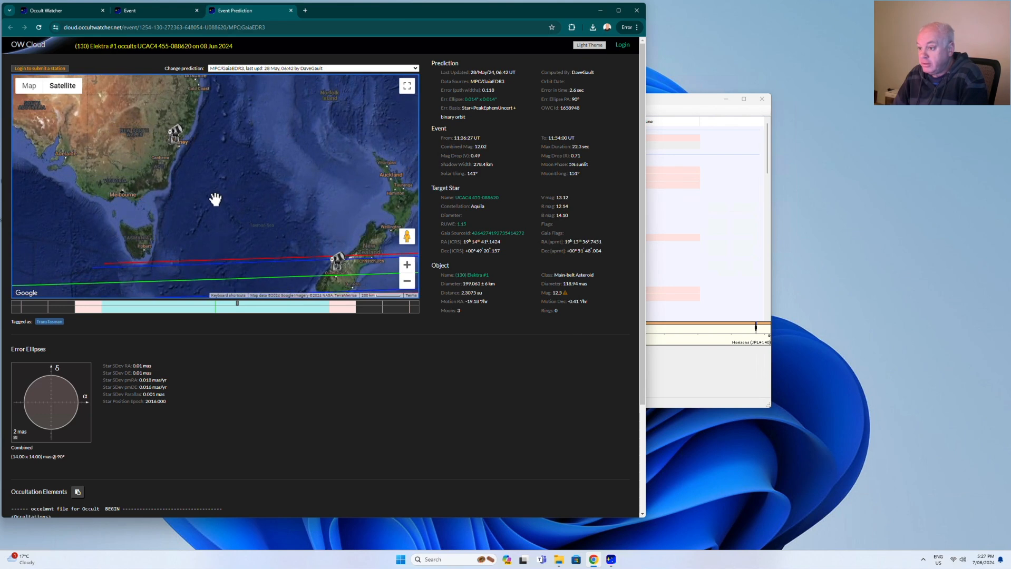
{"action": "scroll", "coordinate": [215, 199], "scroll_direction": "down", "scroll_amount": 1}
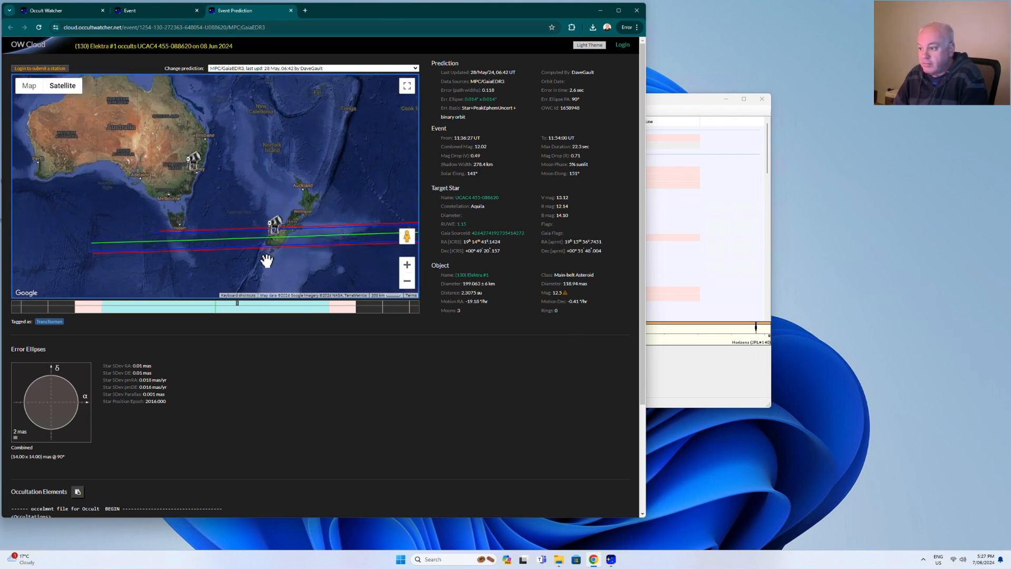
{"action": "scroll", "coordinate": [293, 237], "scroll_direction": "up", "scroll_amount": 1}
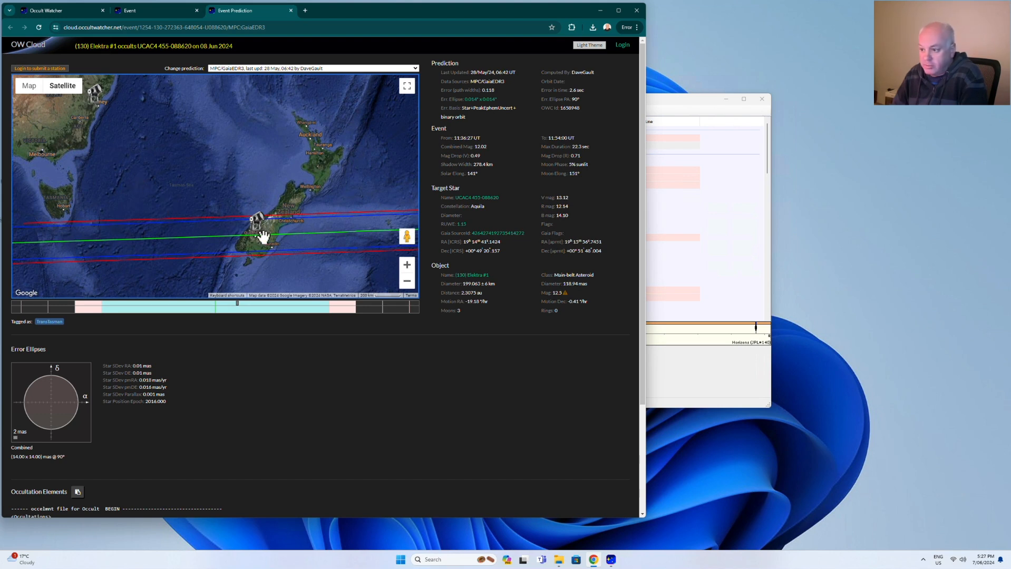
{"action": "scroll", "coordinate": [261, 235], "scroll_direction": "up", "scroll_amount": 3}
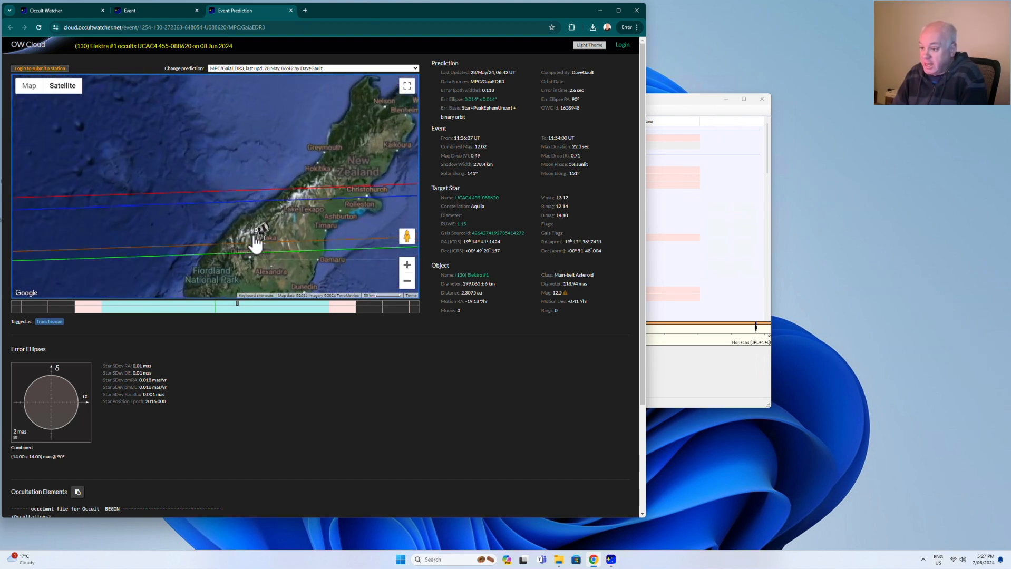
{"action": "scroll", "coordinate": [256, 244], "scroll_direction": "up", "scroll_amount": 3}
{"action": "left_click", "coordinate": [320, 230]}
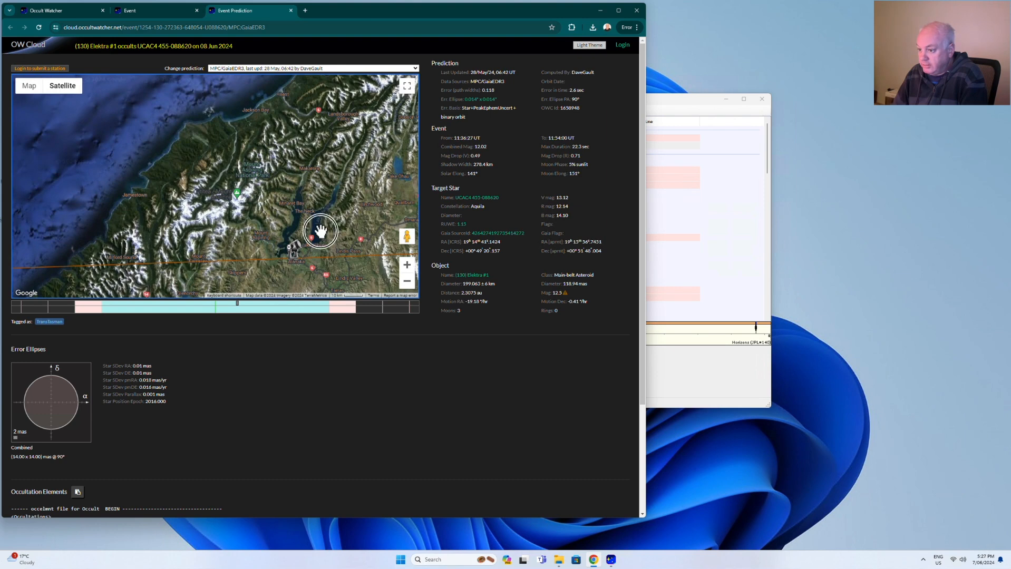
{"action": "left_click_drag", "start_coordinate": [320, 230], "coordinate": [309, 162]}
Step: Zoom out to Australia and New Zealand, recentre on the path, then minimize the browser
{"action": "left_click", "coordinate": [407, 282]}
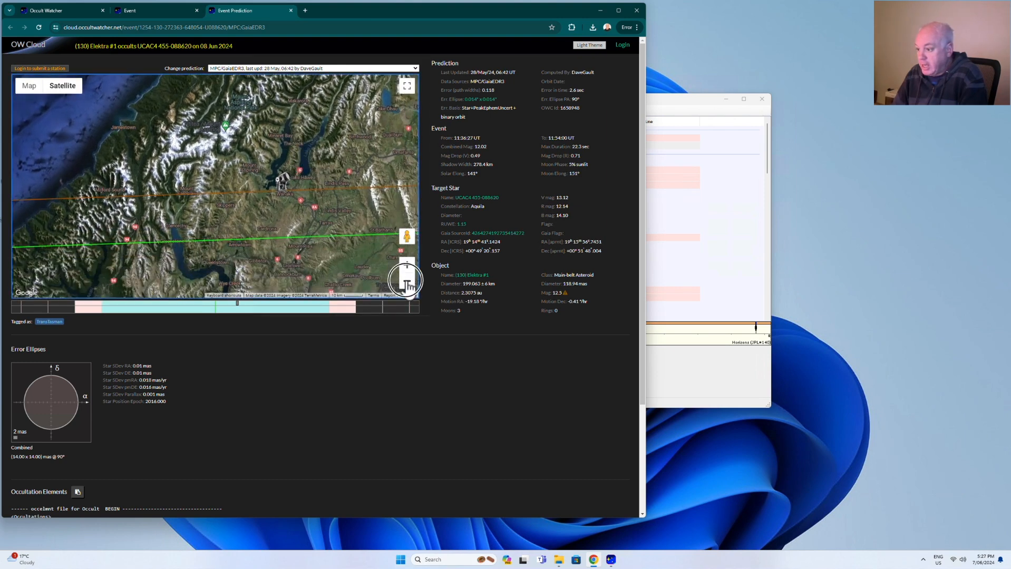
{"action": "left_click", "coordinate": [406, 283]}
{"action": "left_click", "coordinate": [407, 283]}
{"action": "left_click", "coordinate": [407, 283]}
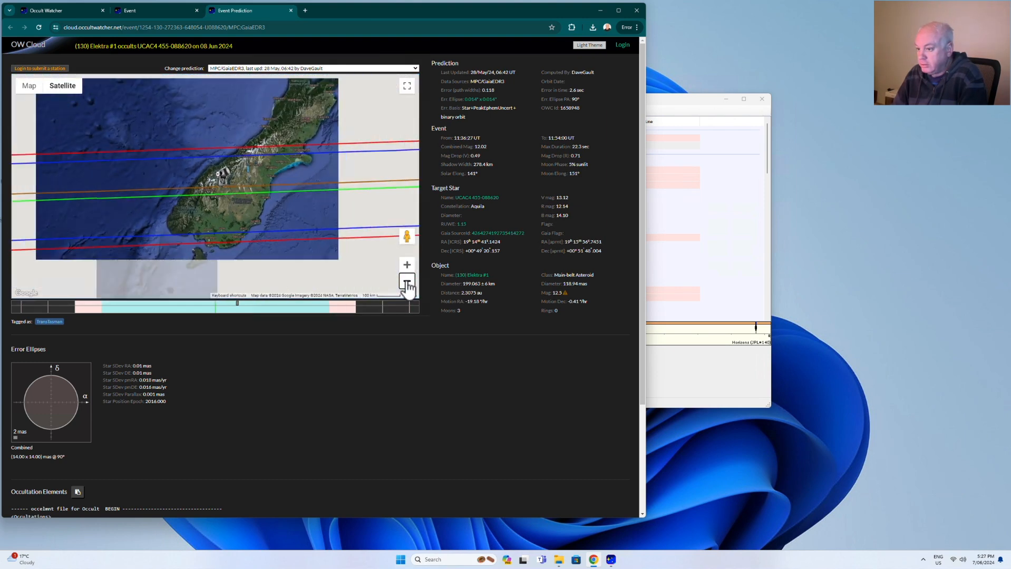
{"action": "left_click", "coordinate": [407, 283]}
{"action": "left_click_drag", "start_coordinate": [143, 159], "coordinate": [229, 217]}
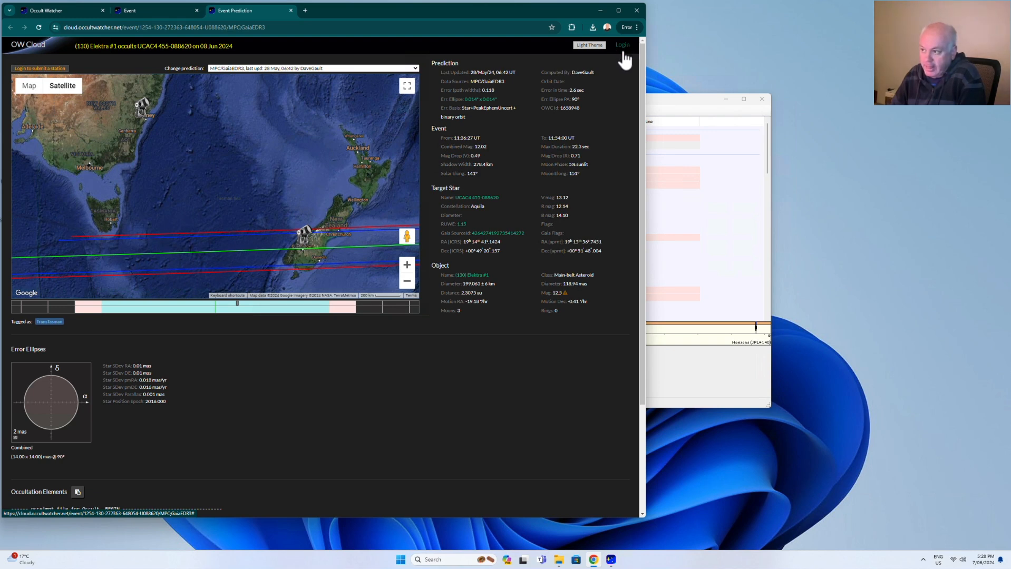
{"action": "mouse_move", "coordinate": [240, 182]}
{"action": "left_mouse_down"}
{"action": "mouse_move", "coordinate": [251, 189]}
{"action": "mouse_move", "coordinate": [231, 186]}
{"action": "left_mouse_up"}
{"action": "left_click_drag", "start_coordinate": [280, 208], "coordinate": [242, 182]}
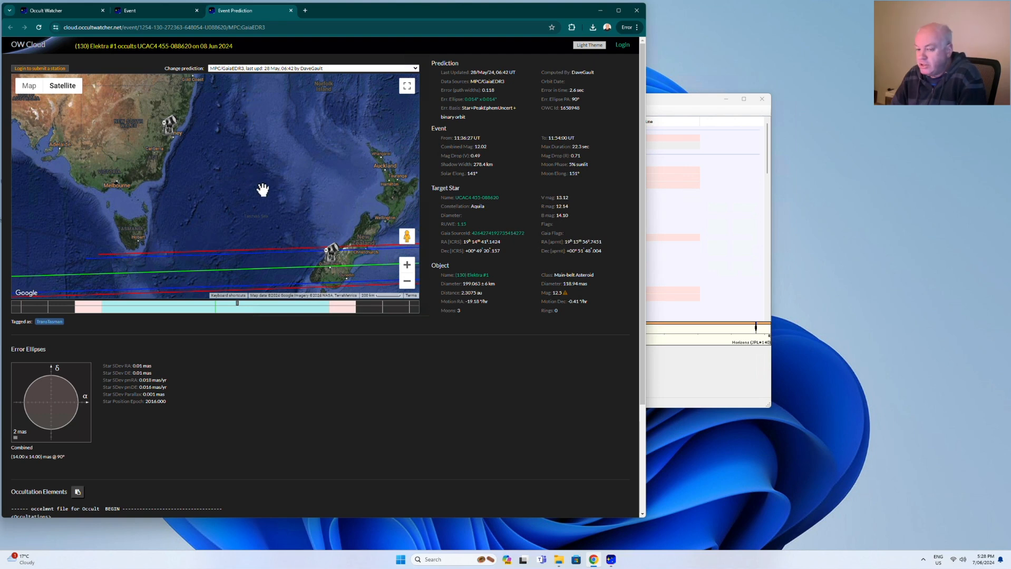
{"action": "scroll", "coordinate": [236, 201], "scroll_direction": "down", "scroll_amount": 1}
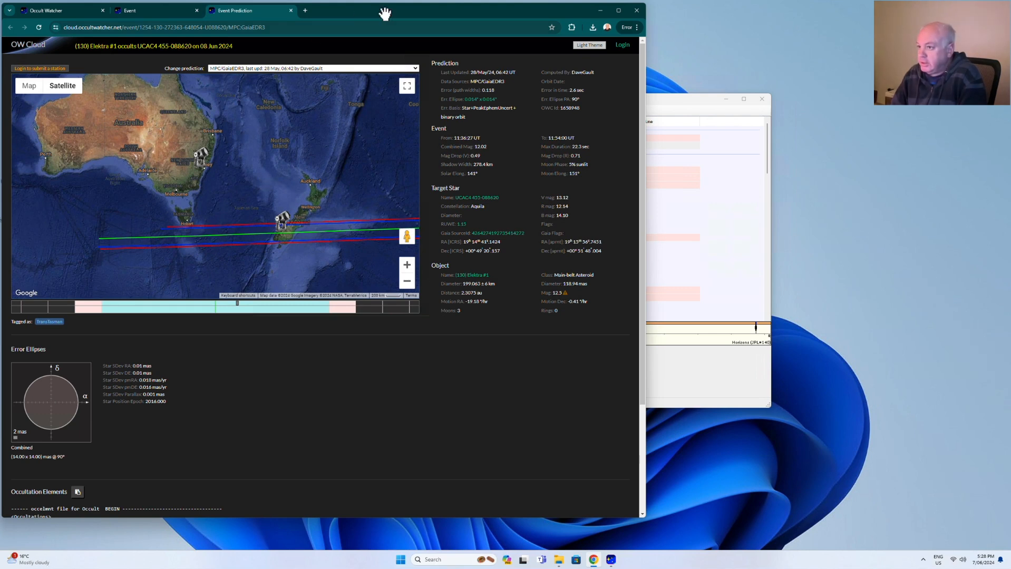
{"action": "left_click", "coordinate": [599, 10]}
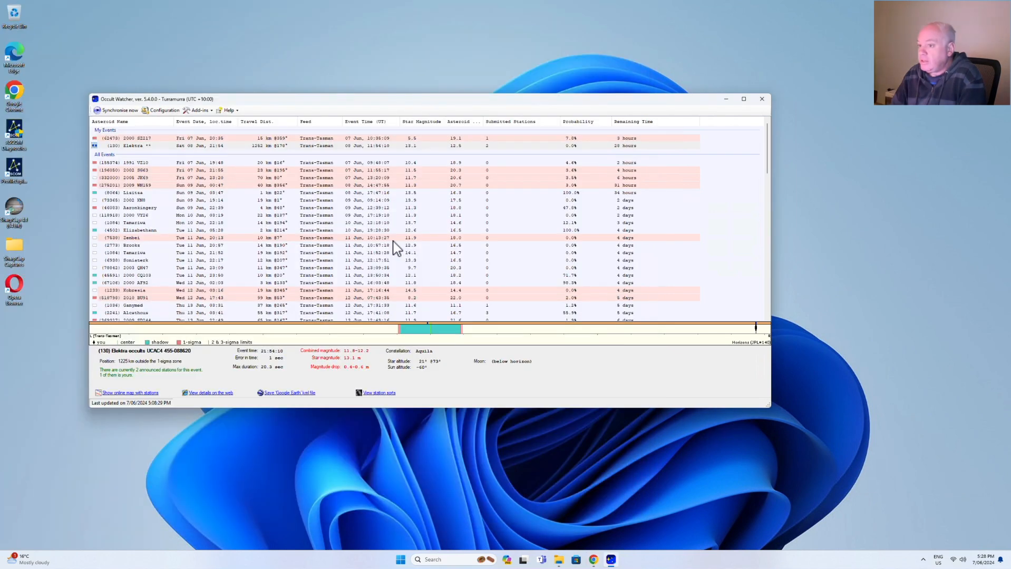